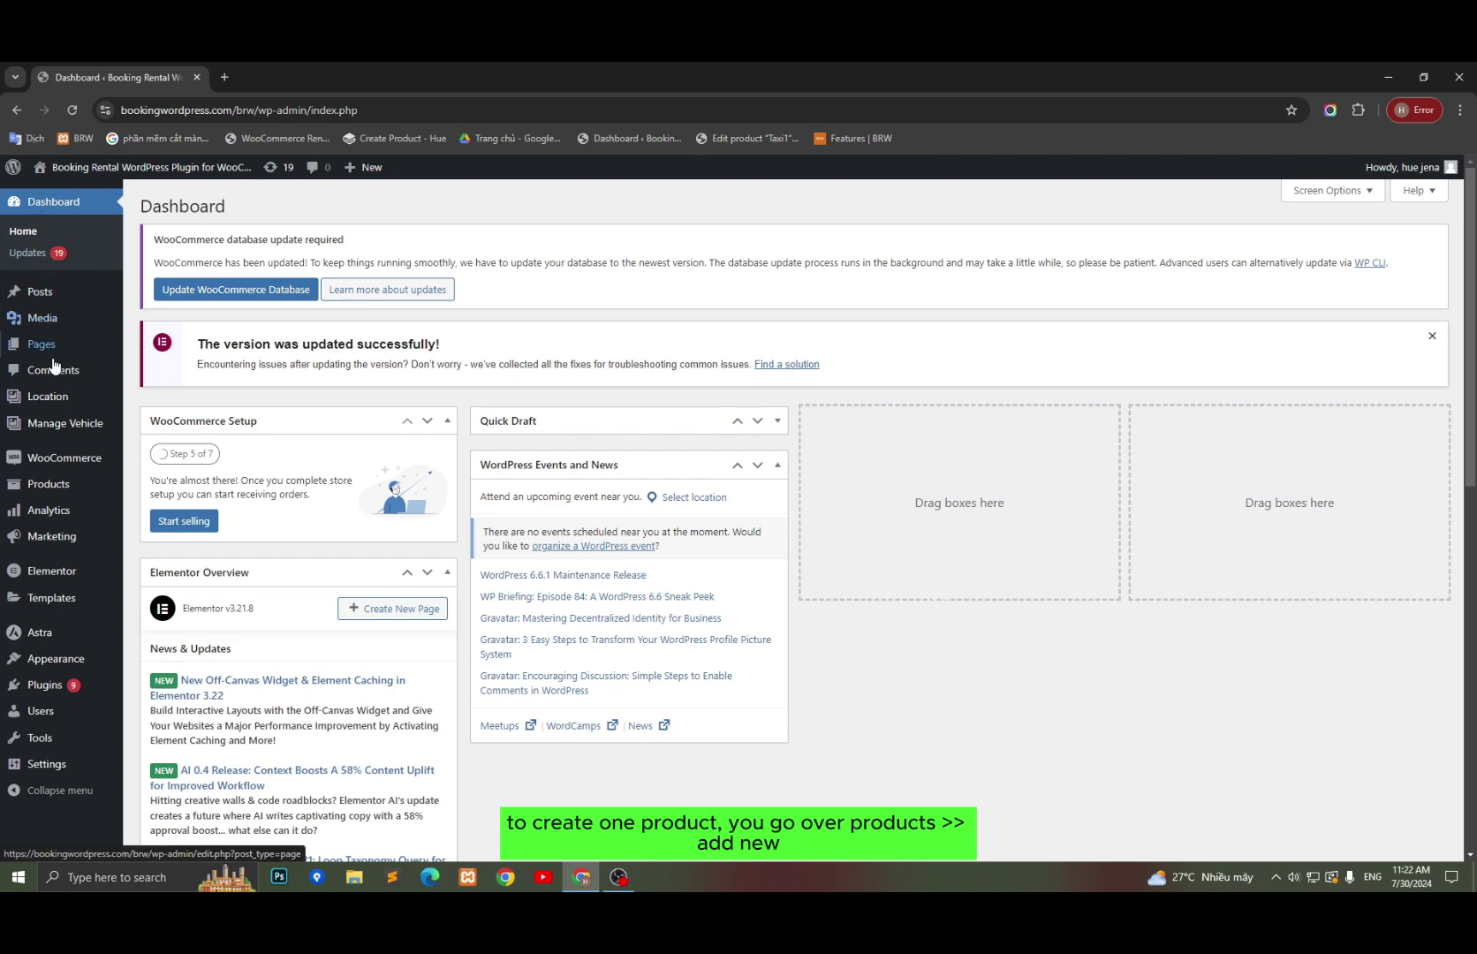
# - Add a new WooCommerce product named "B Car" with the Rental product type
pyautogui.moveTo(51, 482)
pyautogui.click(164, 508)
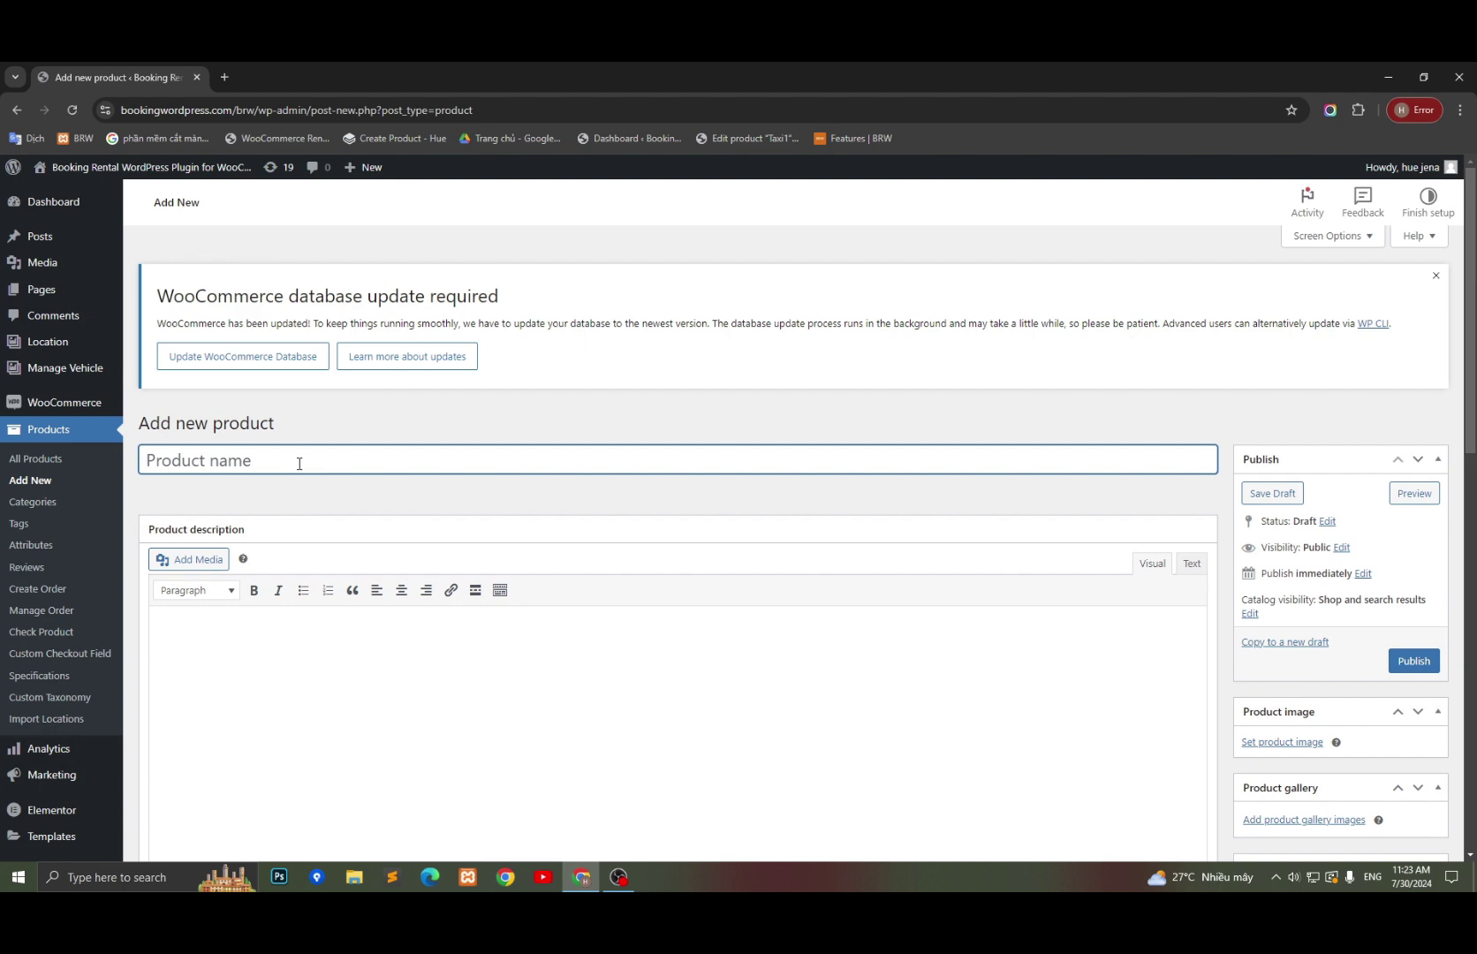
pyautogui.write('B Car')
pyautogui.scroll(-5, 356, 522)
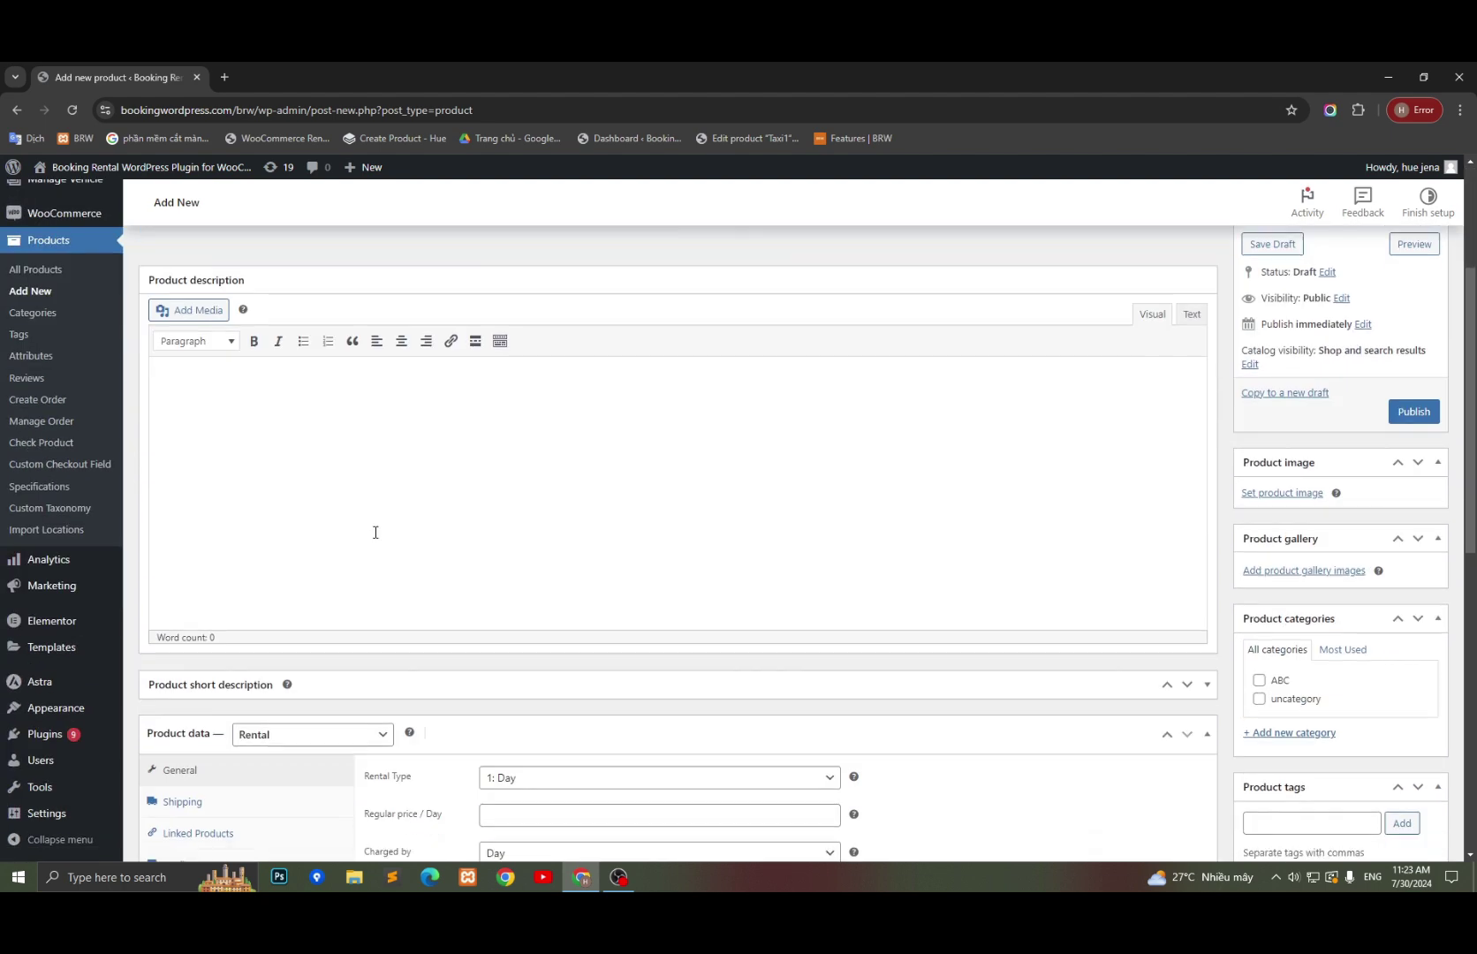
pyautogui.click(311, 522)
pyautogui.click(294, 622)
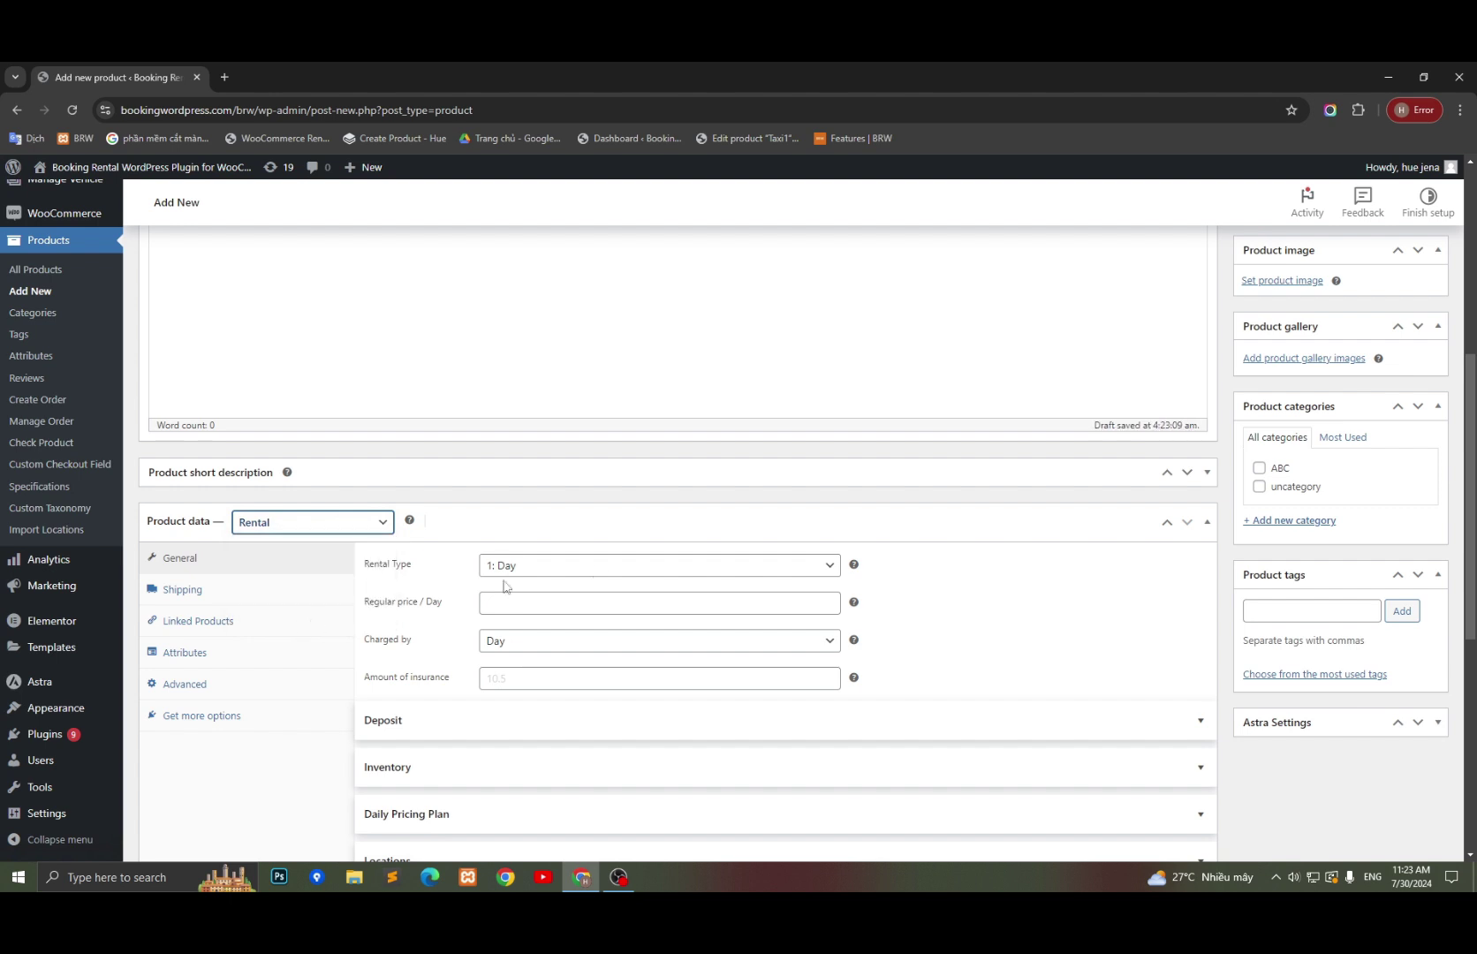
# - Set the product's rental type to "2: Hour" with a regular price of 30 per hour
pyautogui.click(620, 565)
pyautogui.click(558, 598)
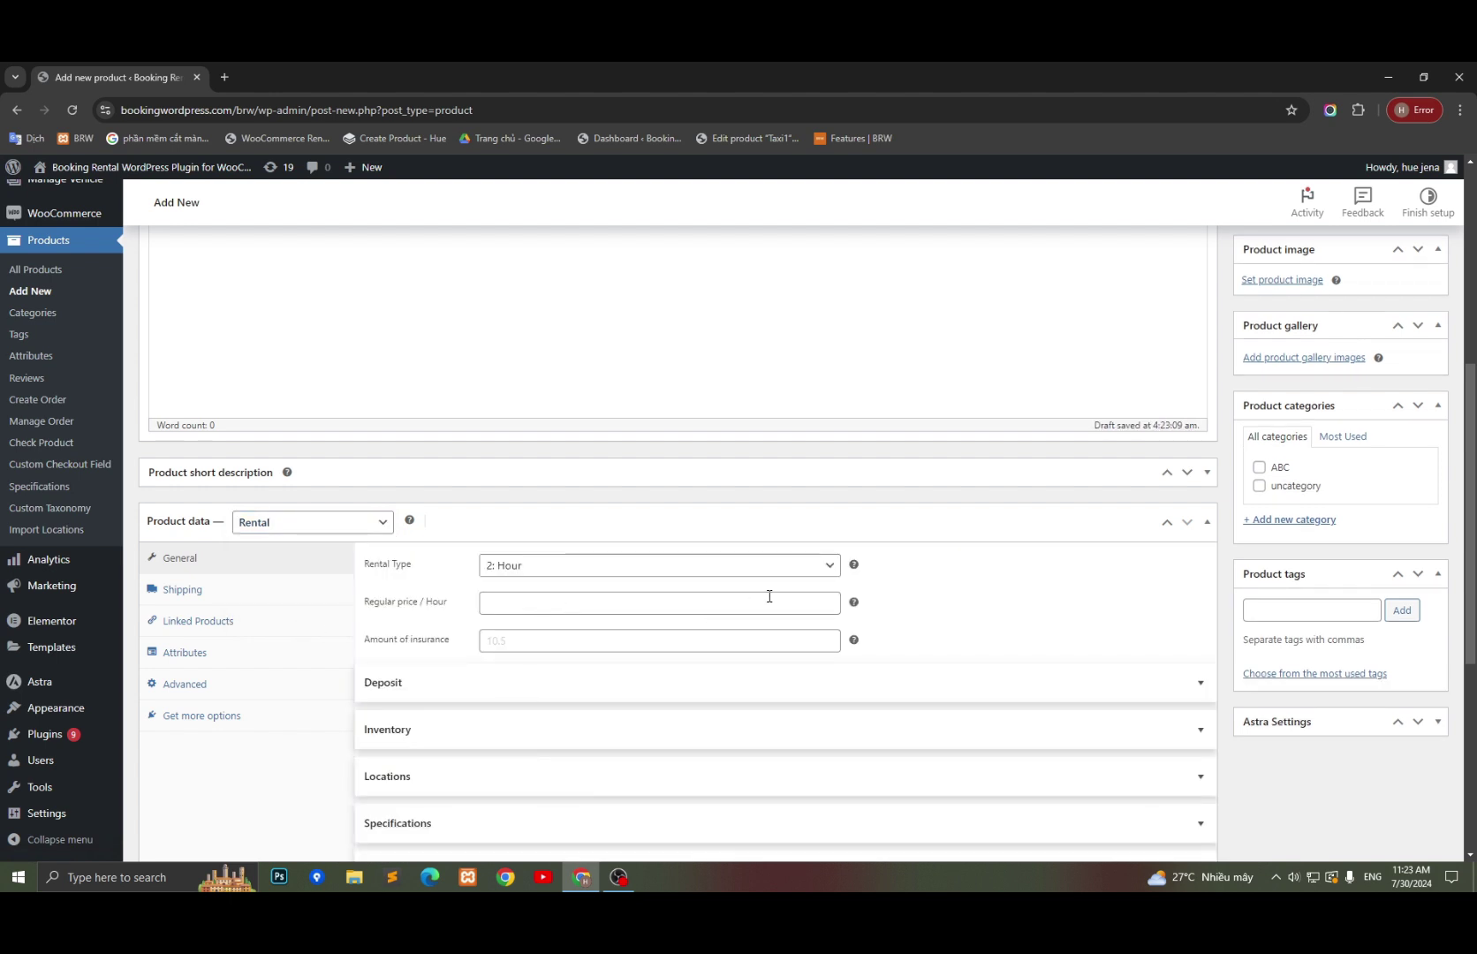
pyautogui.click(770, 596)
pyautogui.write('30')
pyautogui.click(1051, 634)
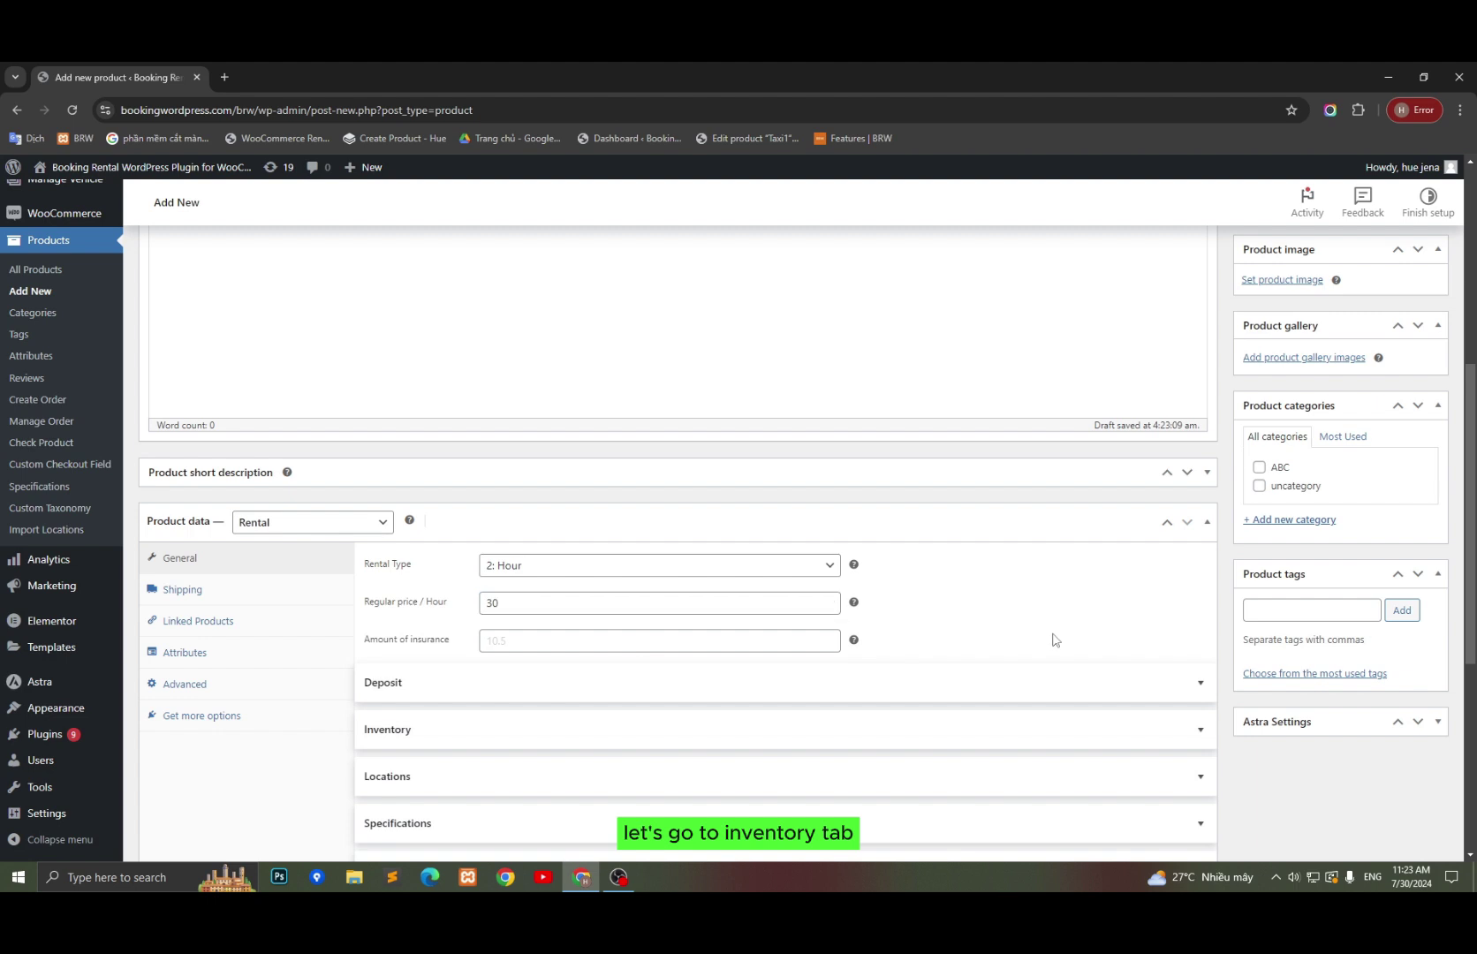
# - Set the inventory control to Automatically with a stock quantity of 3, and publish the product
pyautogui.scroll(-2, 879, 600)
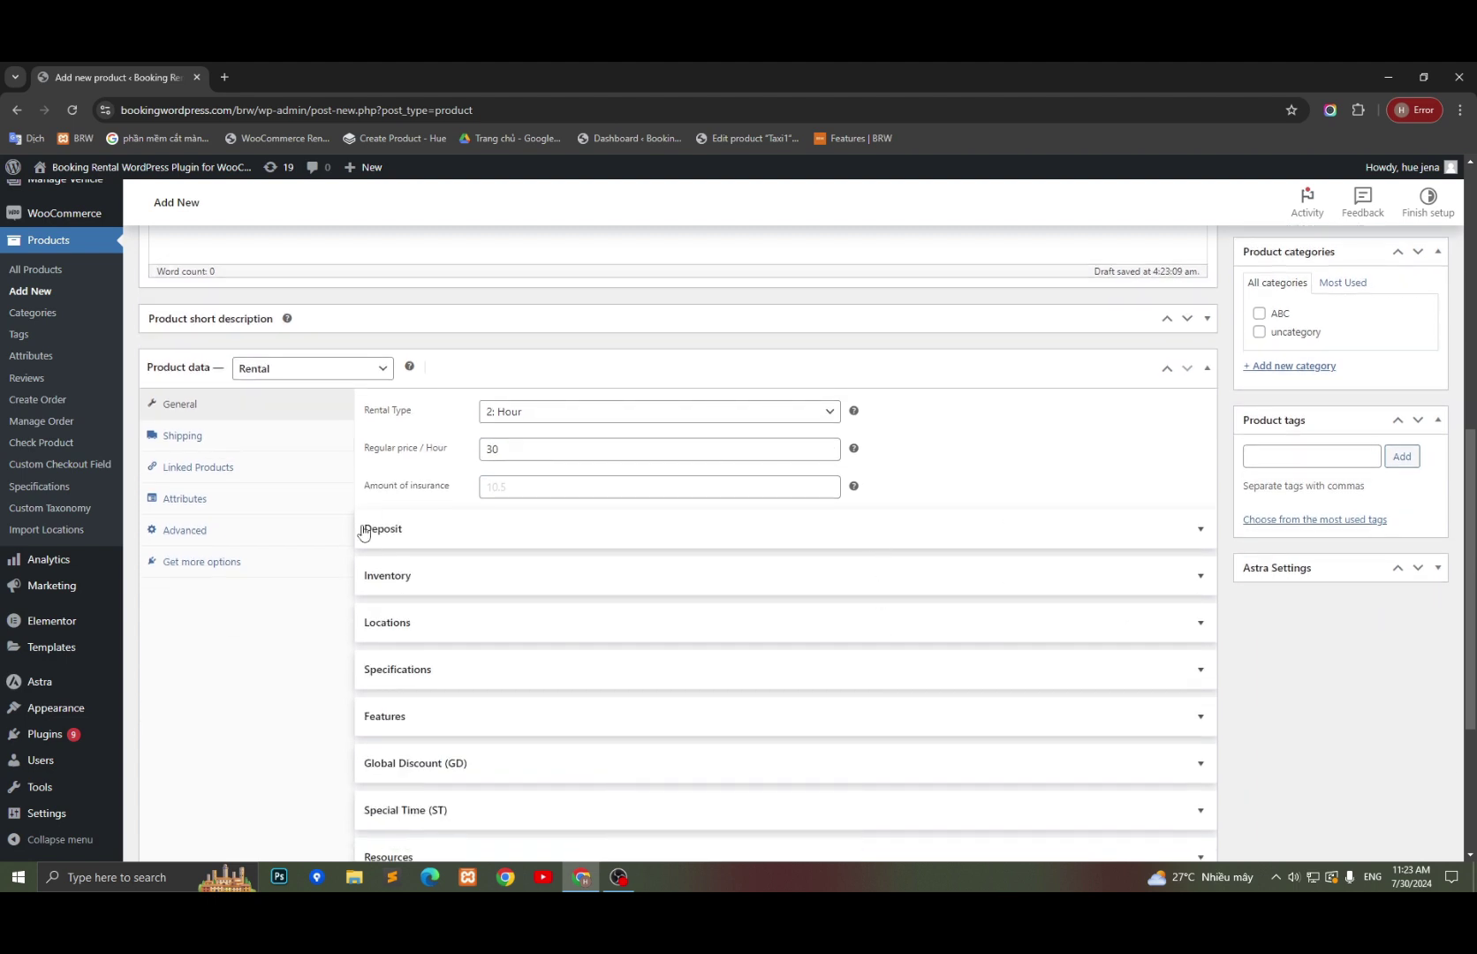
pyautogui.click(1195, 585)
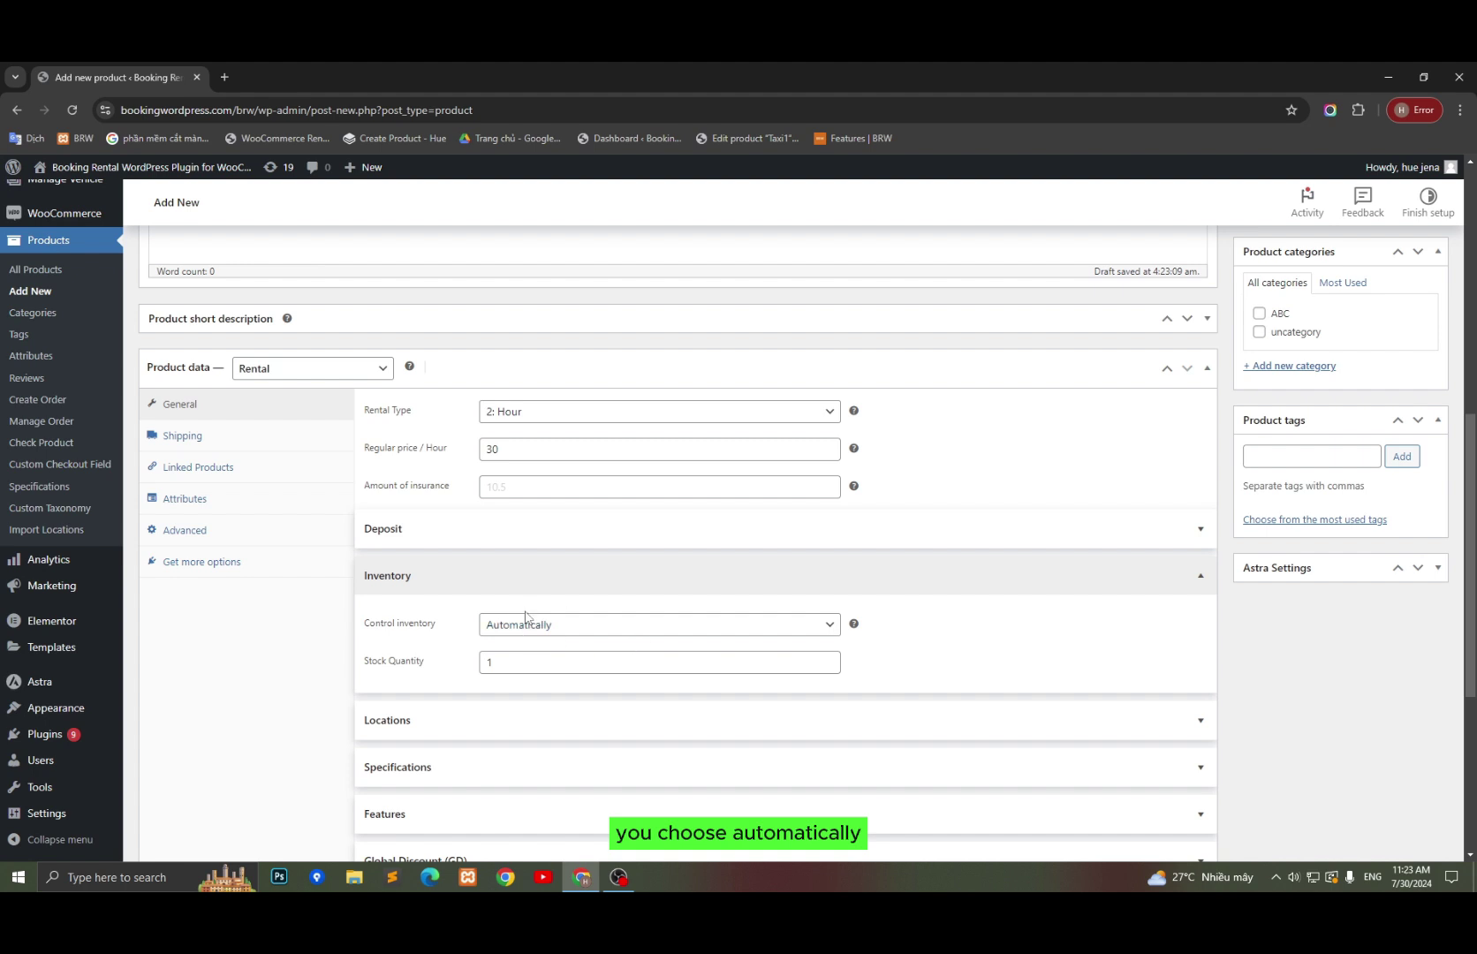
pyautogui.click(723, 625)
pyautogui.click(612, 645)
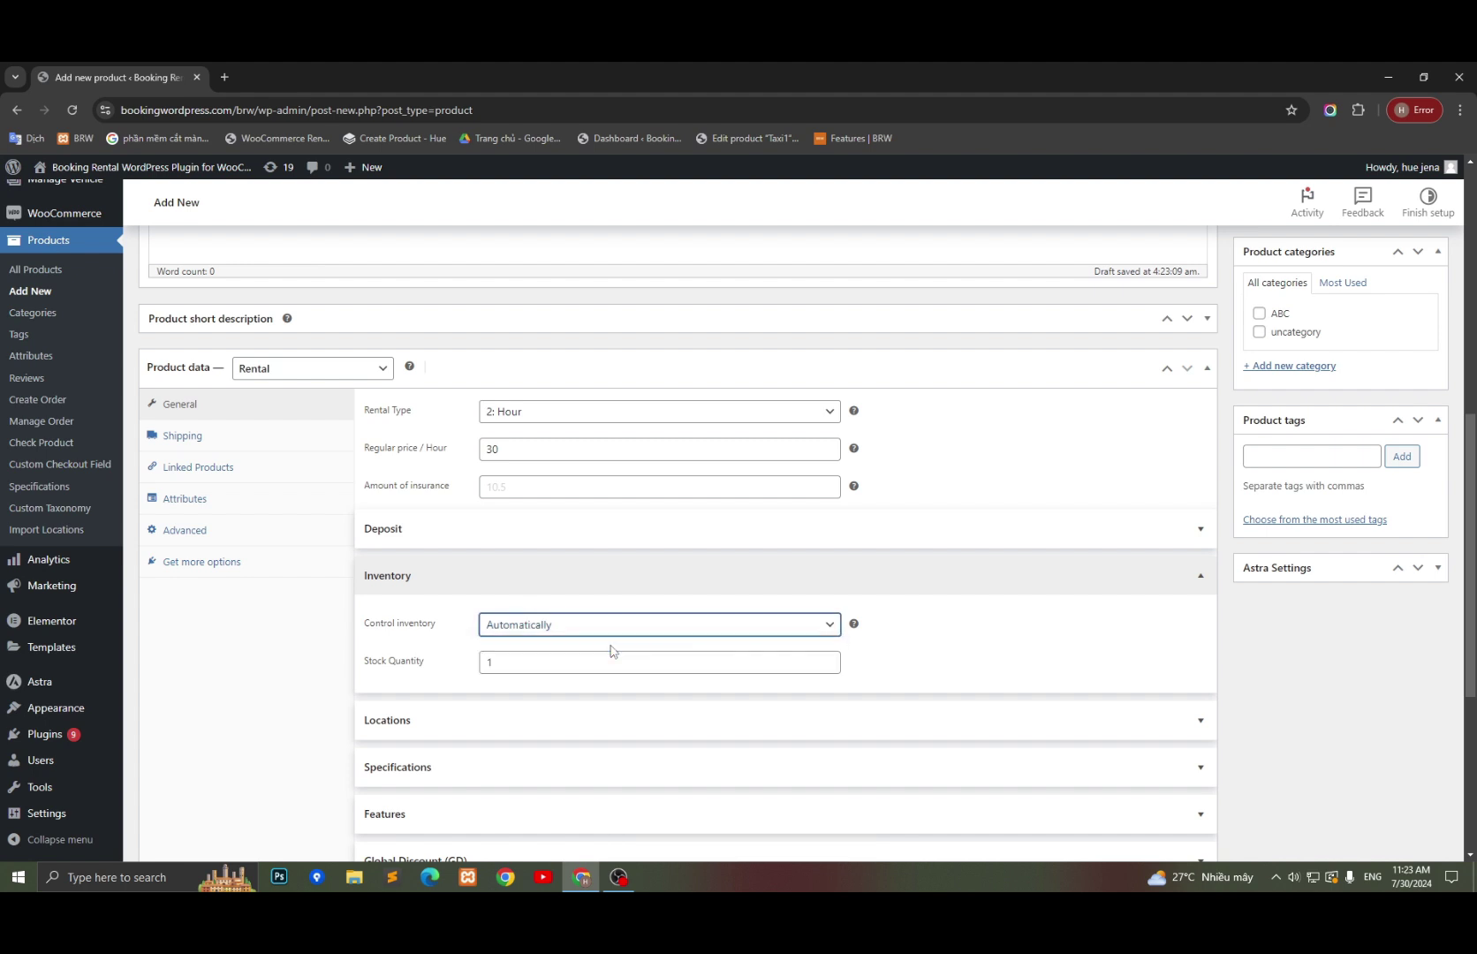
pyautogui.click(565, 659)
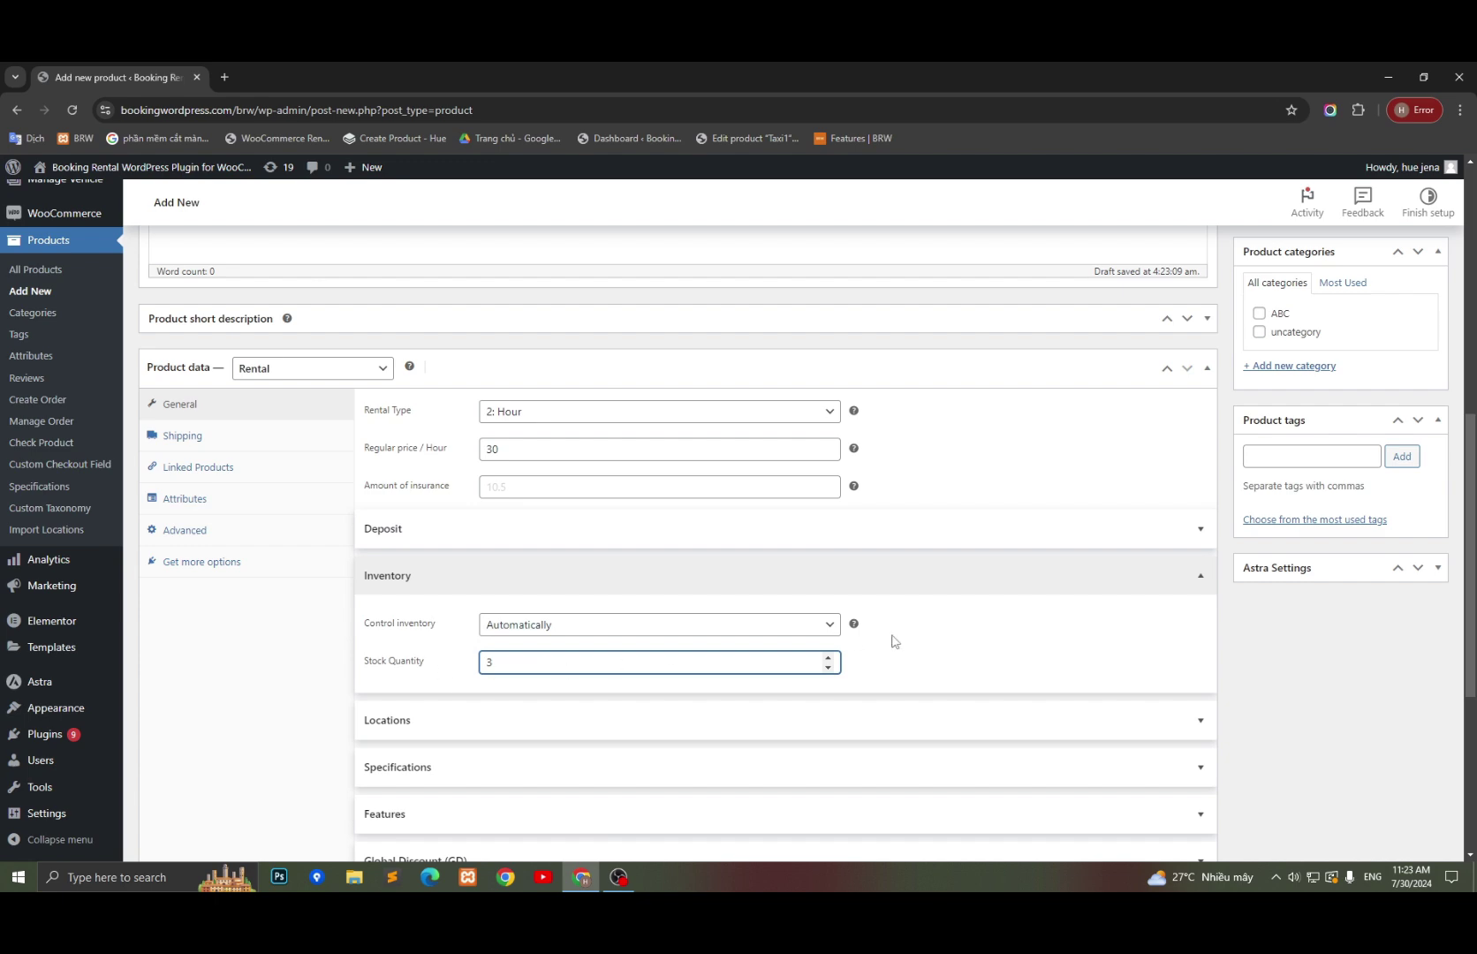
pyautogui.scroll(6, 1213, 577)
pyautogui.click(1423, 584)
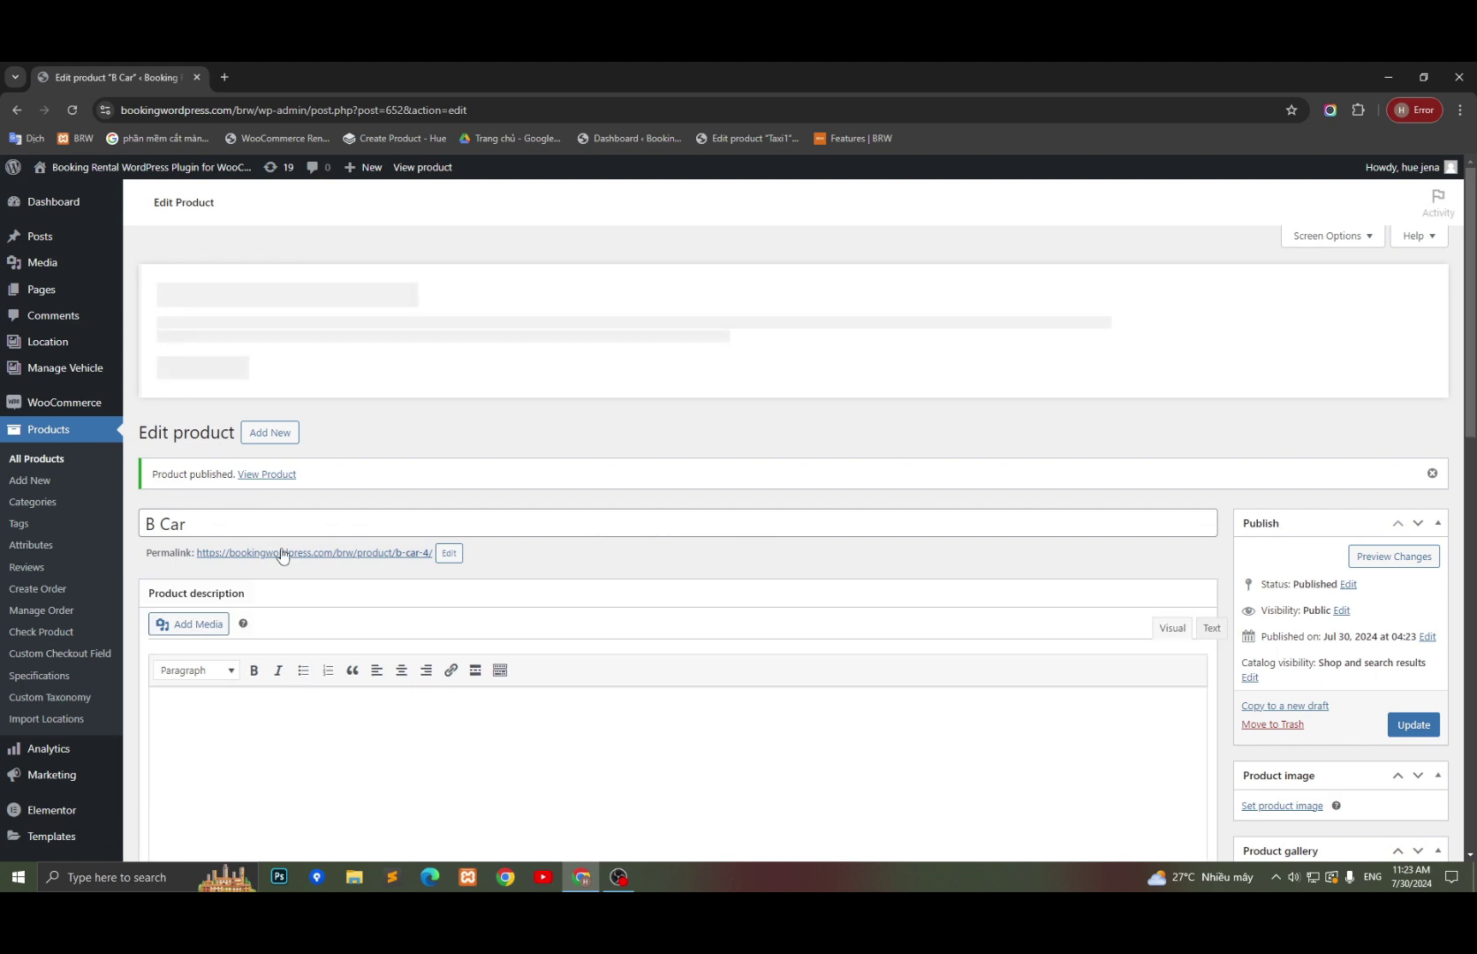
# - Open the published B Car product page from its permalink in a new browser tab
pyautogui.rightClick(292, 542)
pyautogui.click(327, 560)
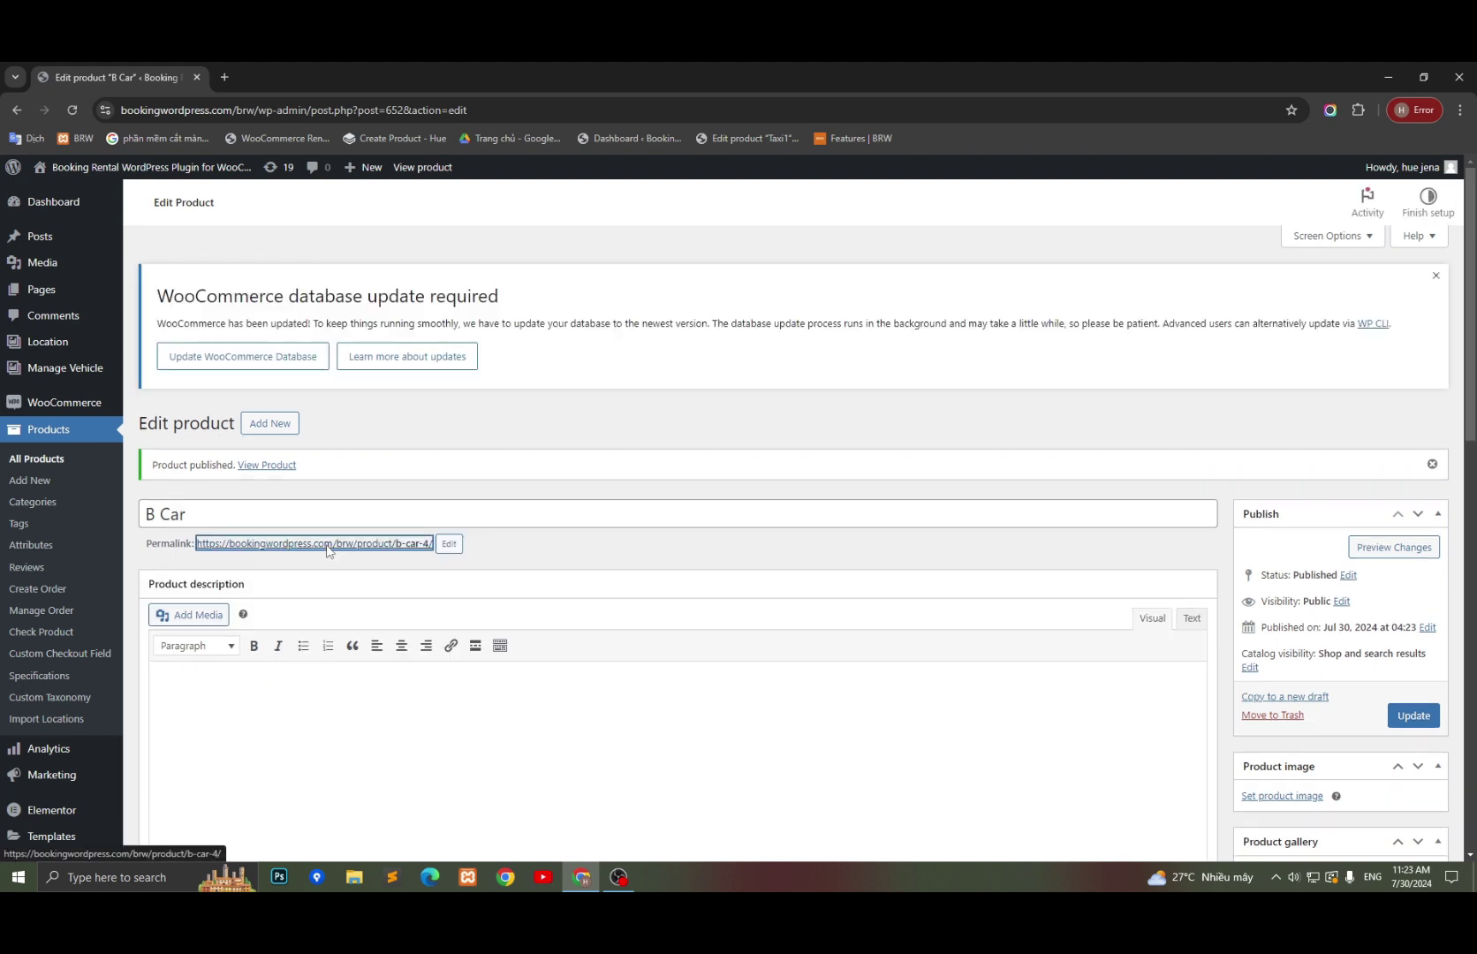
pyautogui.click(307, 84)
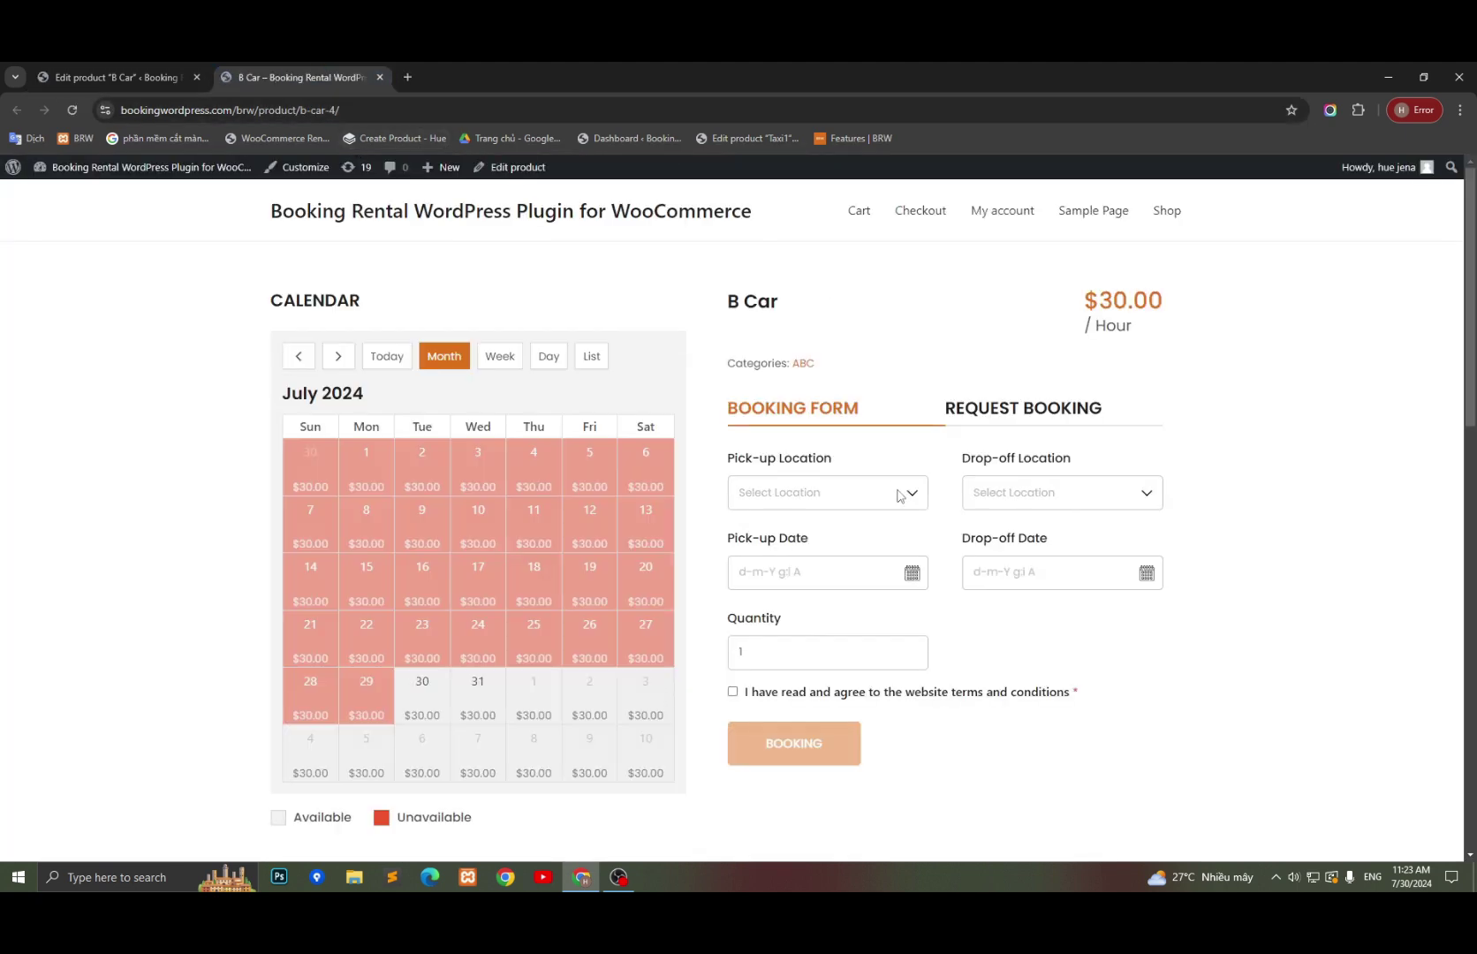
# - Choose California as pick-up location and New York as drop-off location in the booking form
pyautogui.click(879, 500)
pyautogui.click(765, 552)
pyautogui.click(1043, 497)
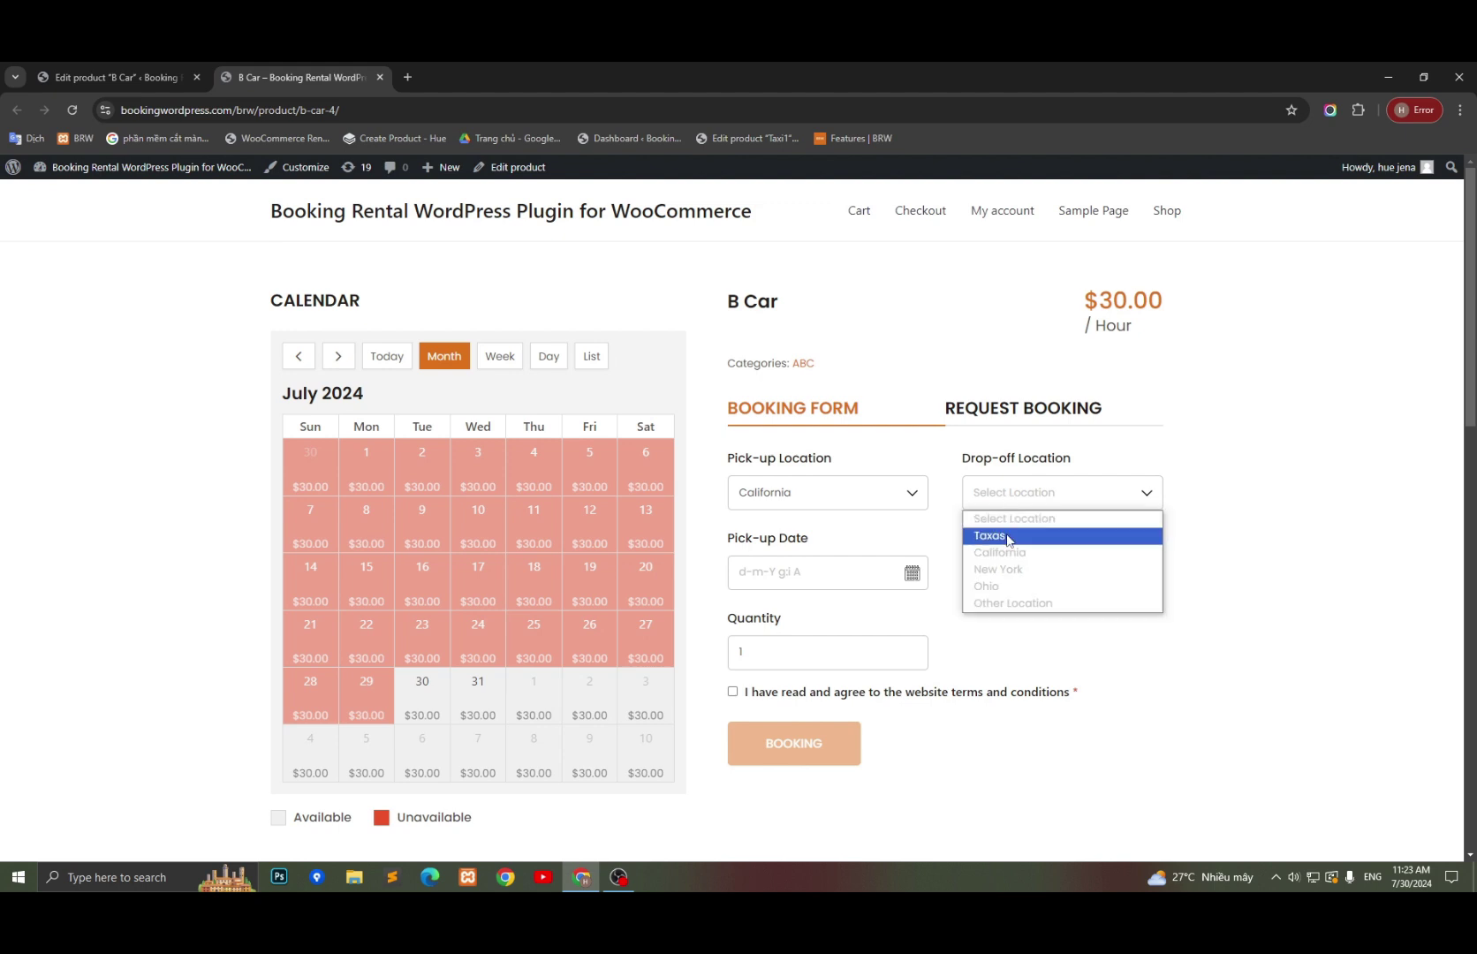
pyautogui.click(1002, 569)
# - Set the booking's pick-up date to 31-07-2024 7:00 AM and the drop-off date to 31-07-2024 9:00 AM
pyautogui.click(830, 569)
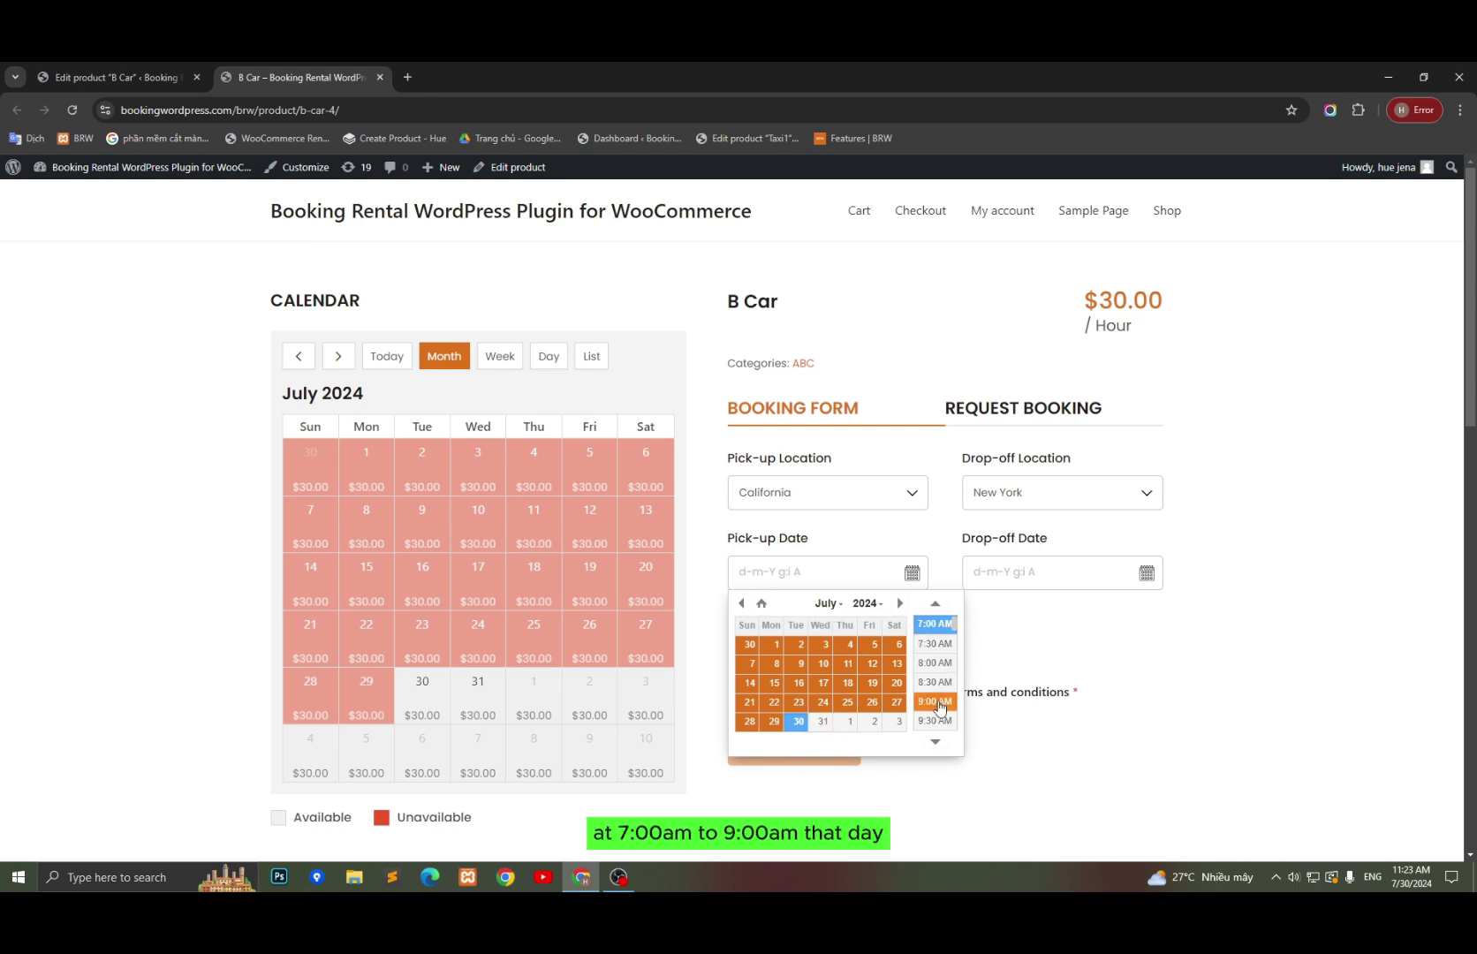
pyautogui.click(822, 721)
pyautogui.click(1058, 576)
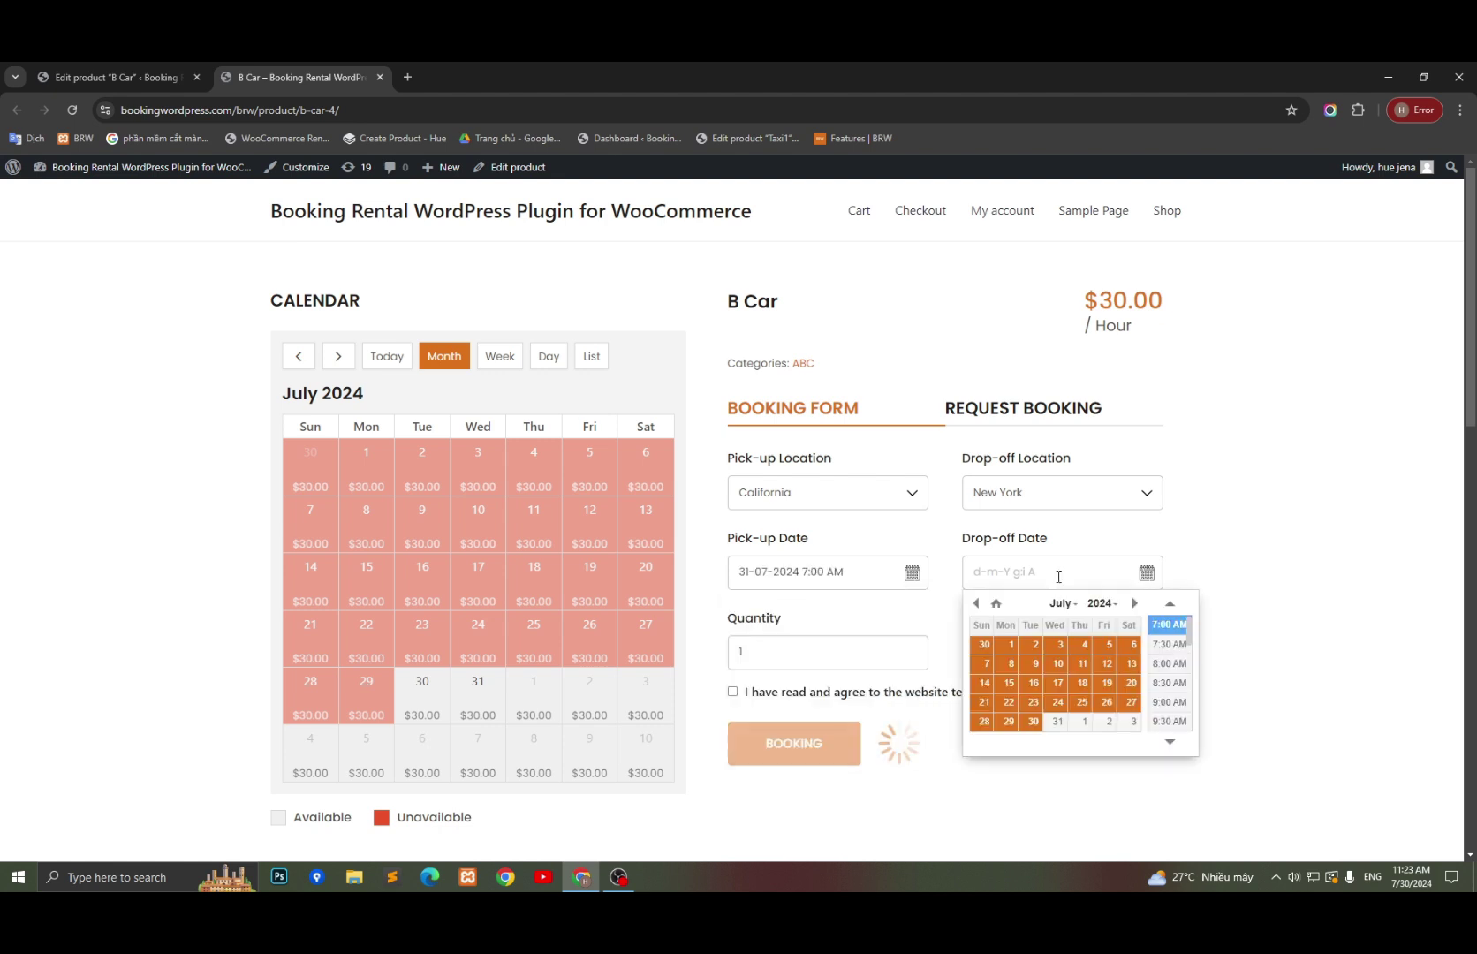
pyautogui.click(1058, 720)
pyautogui.click(1169, 702)
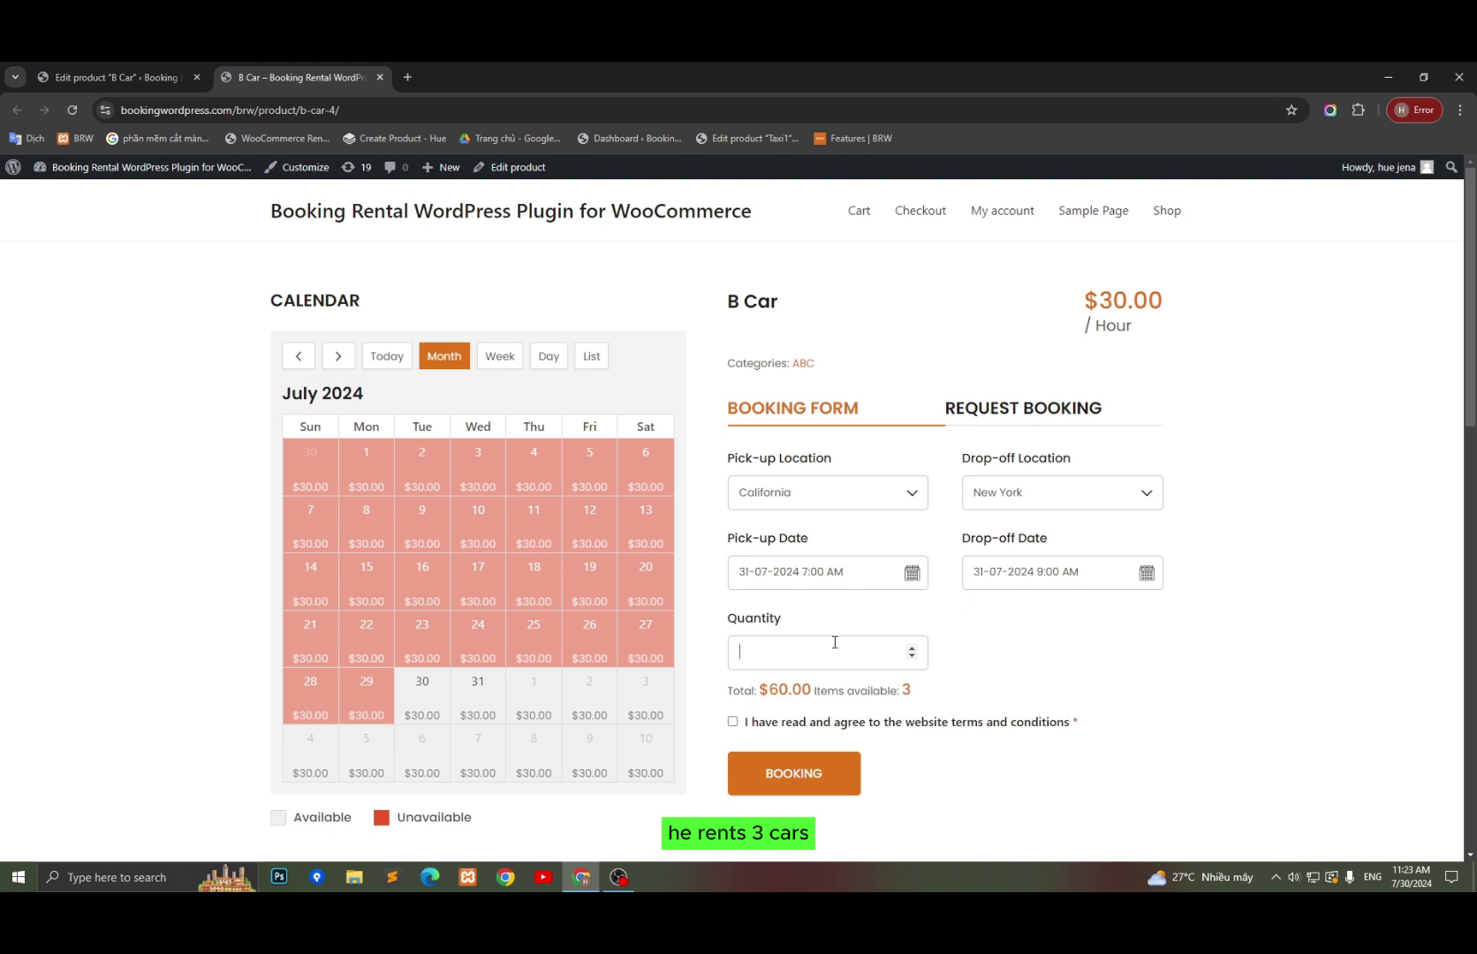
# - Set the quantity to 3, accept the website terms and conditions, and submit the booking
pyautogui.write('3')
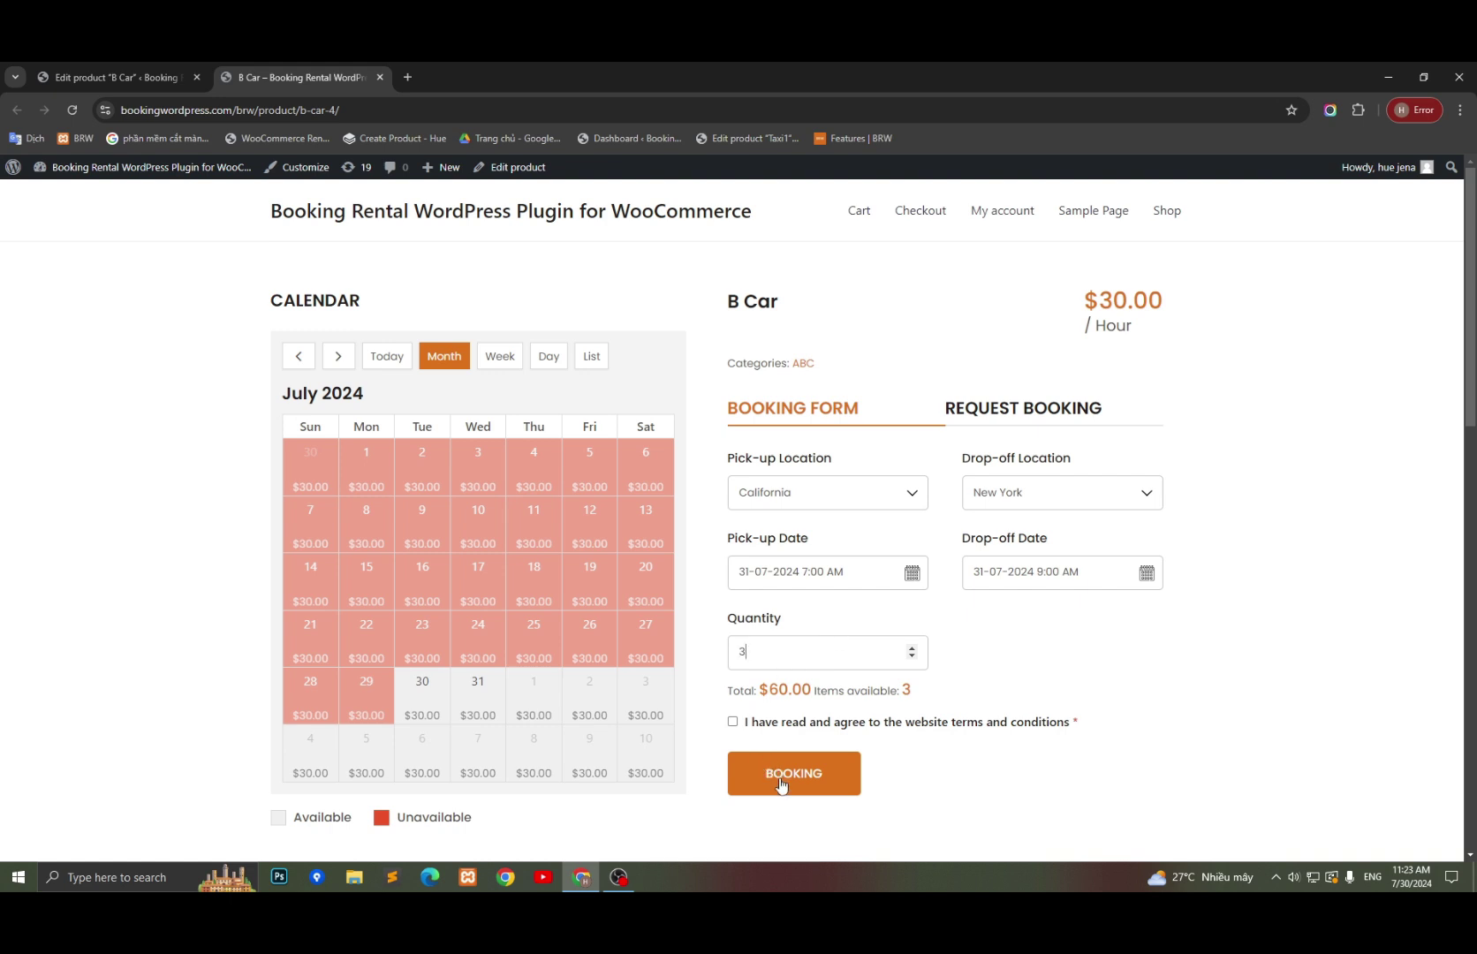
pyautogui.click(732, 722)
pyautogui.click(785, 777)
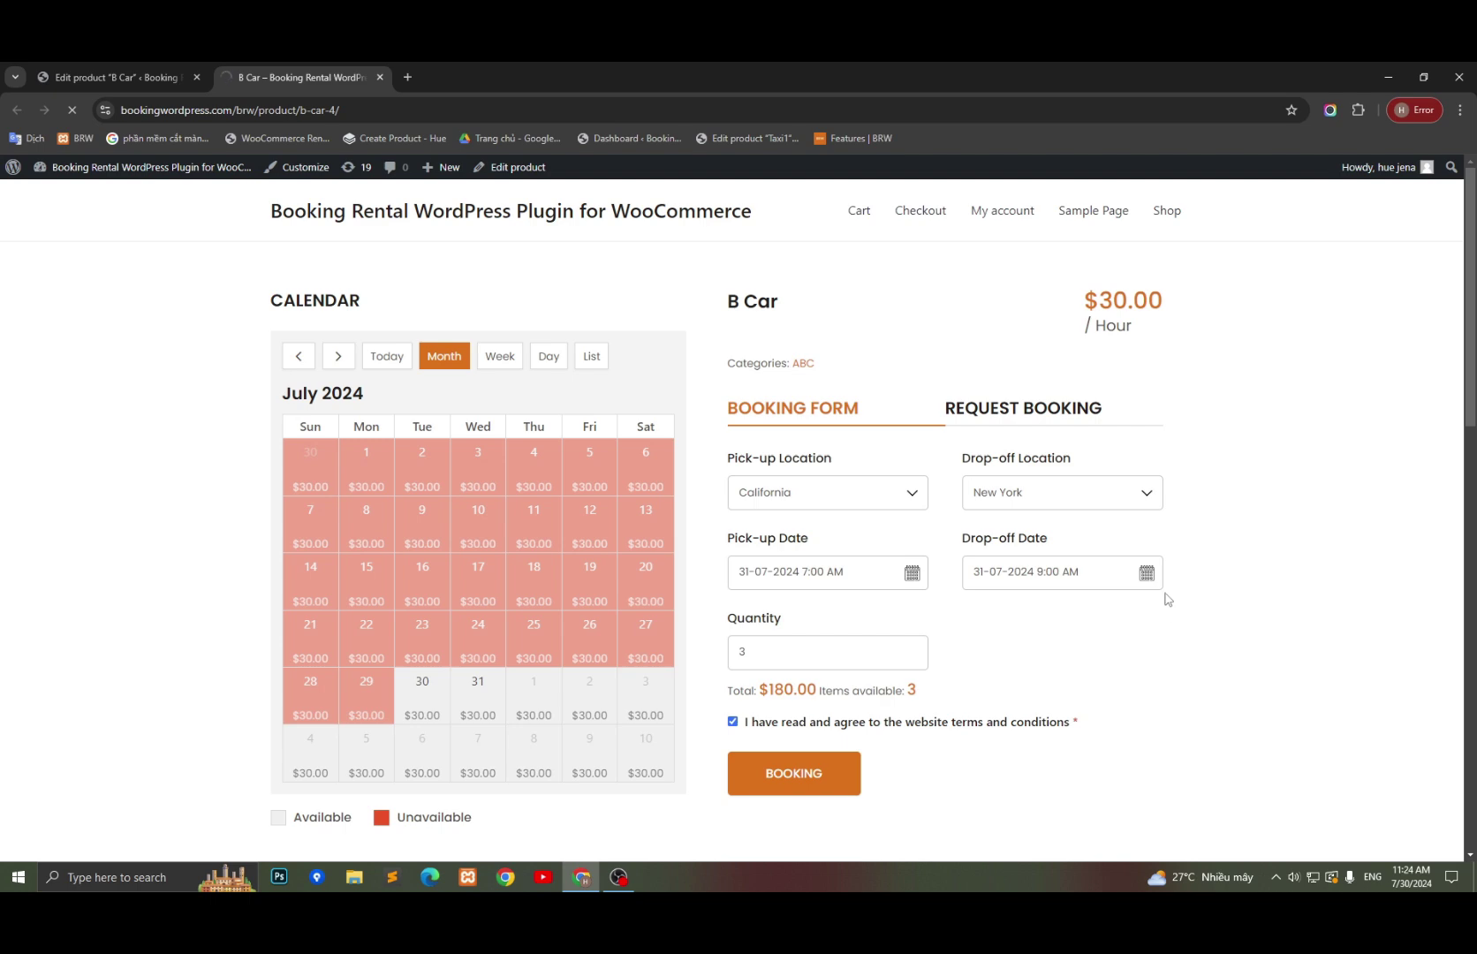
# - Proceed from the cart to checkout and place the B Car order
pyautogui.scroll(-3, 1111, 643)
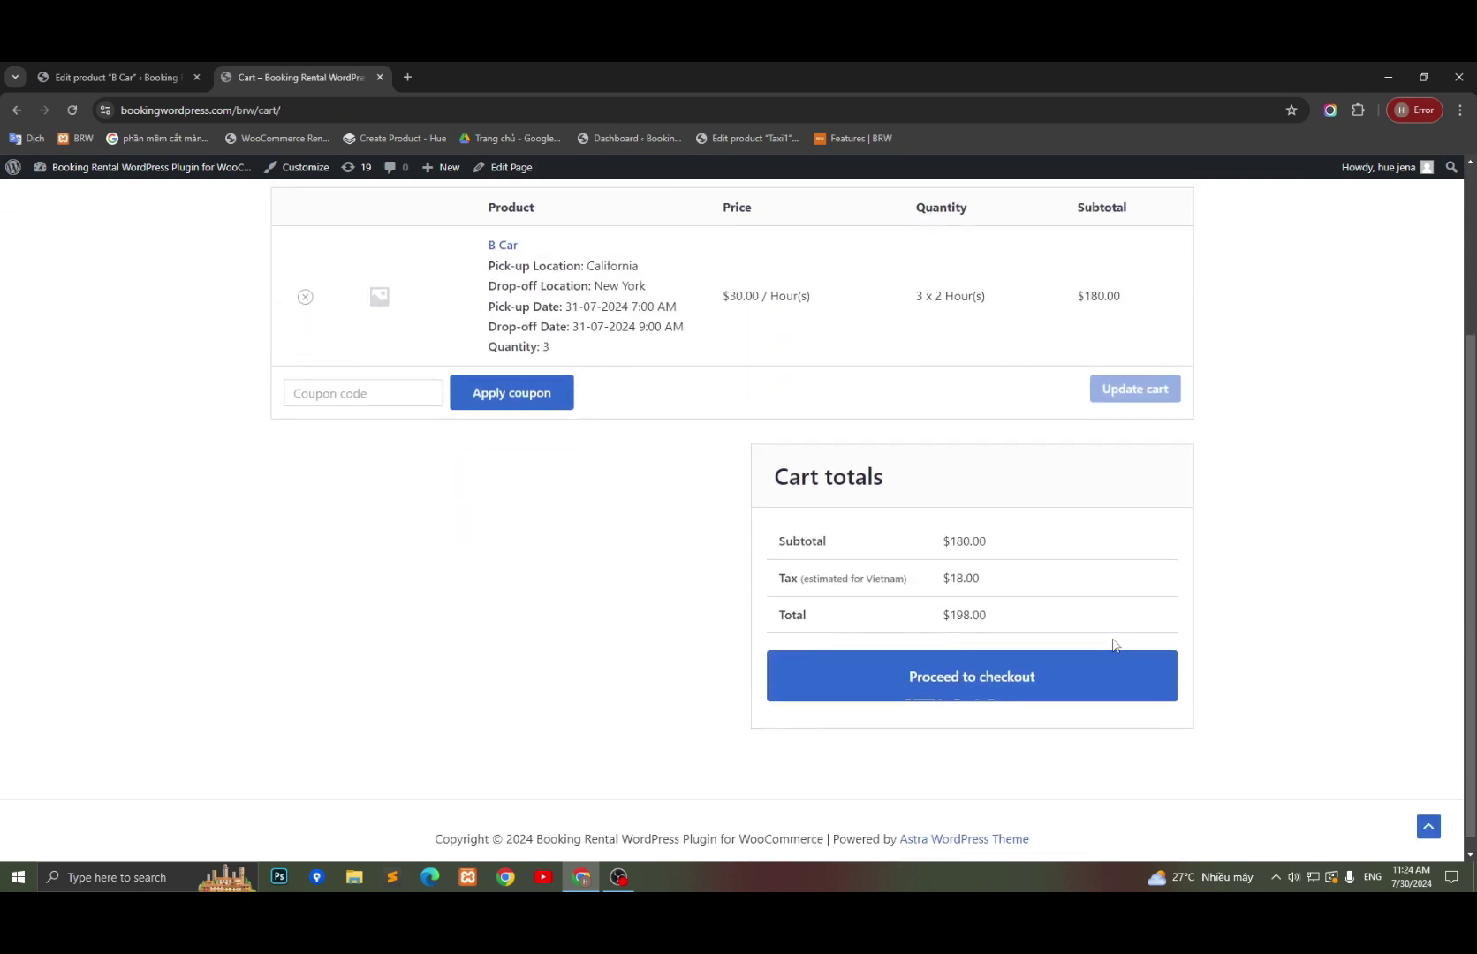
pyautogui.click(1057, 671)
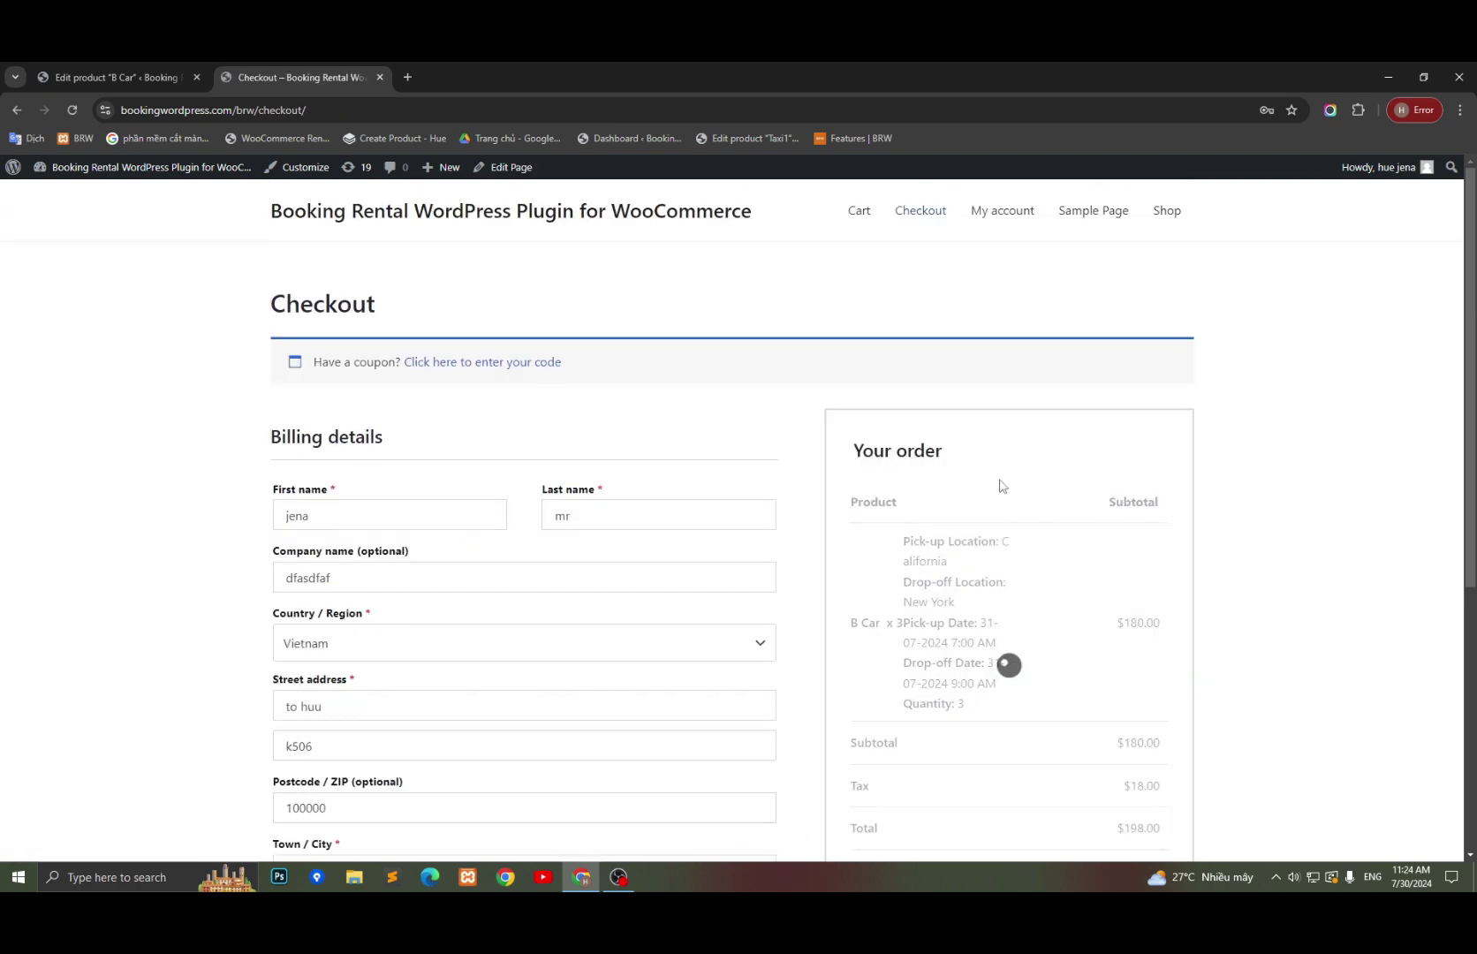
pyautogui.scroll(-5, 1001, 486)
pyautogui.click(1006, 631)
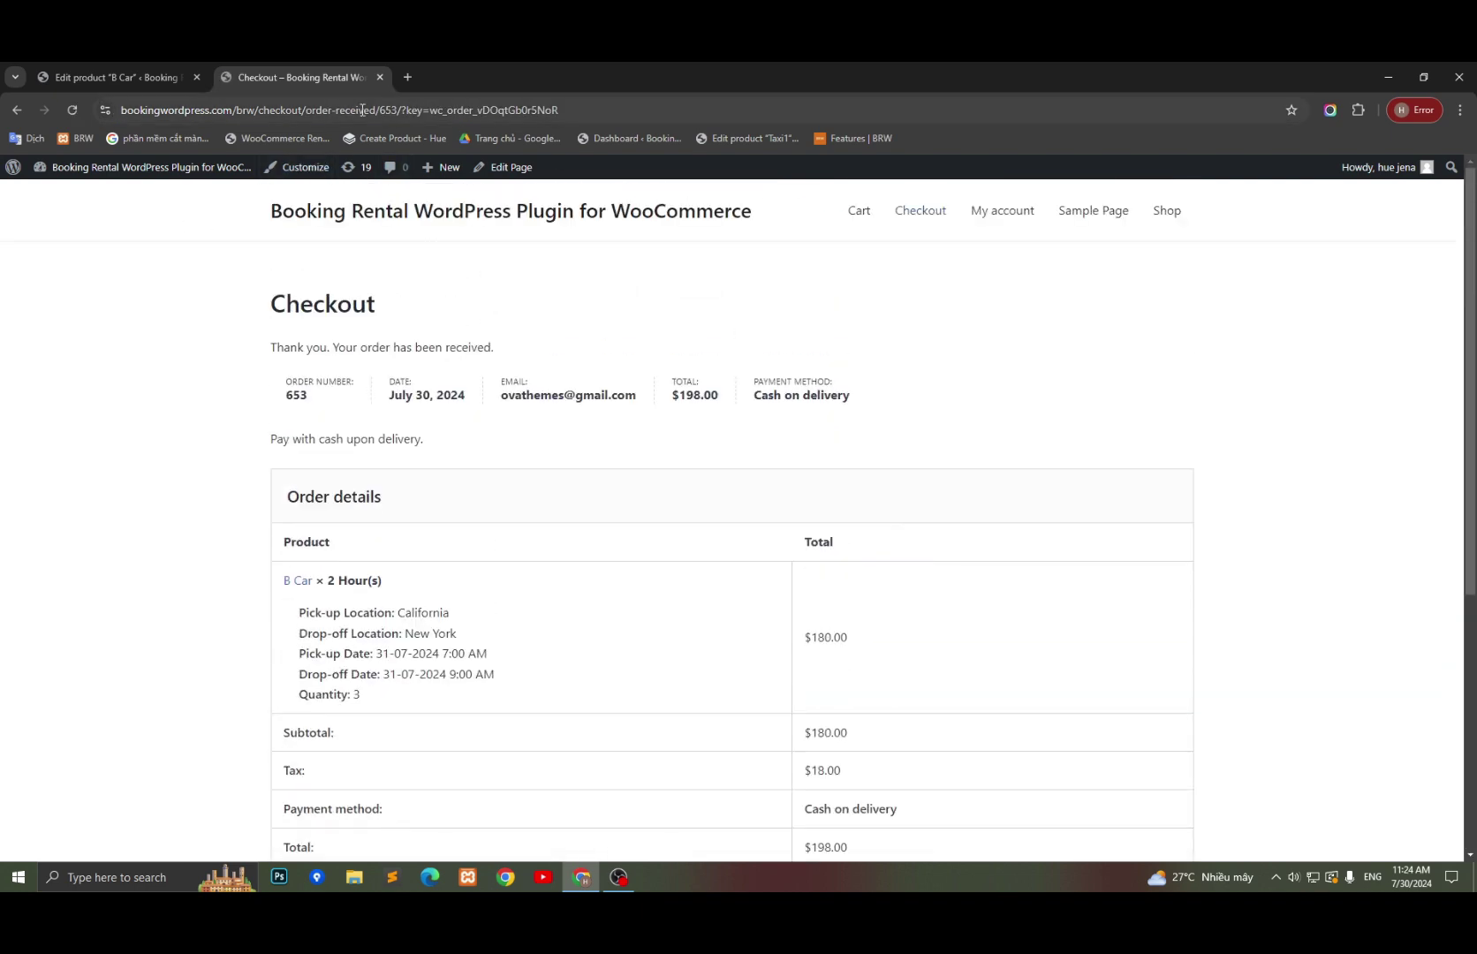
# - Close the order confirmation tab and reopen the B Car product page in a new tab
pyautogui.click(380, 77)
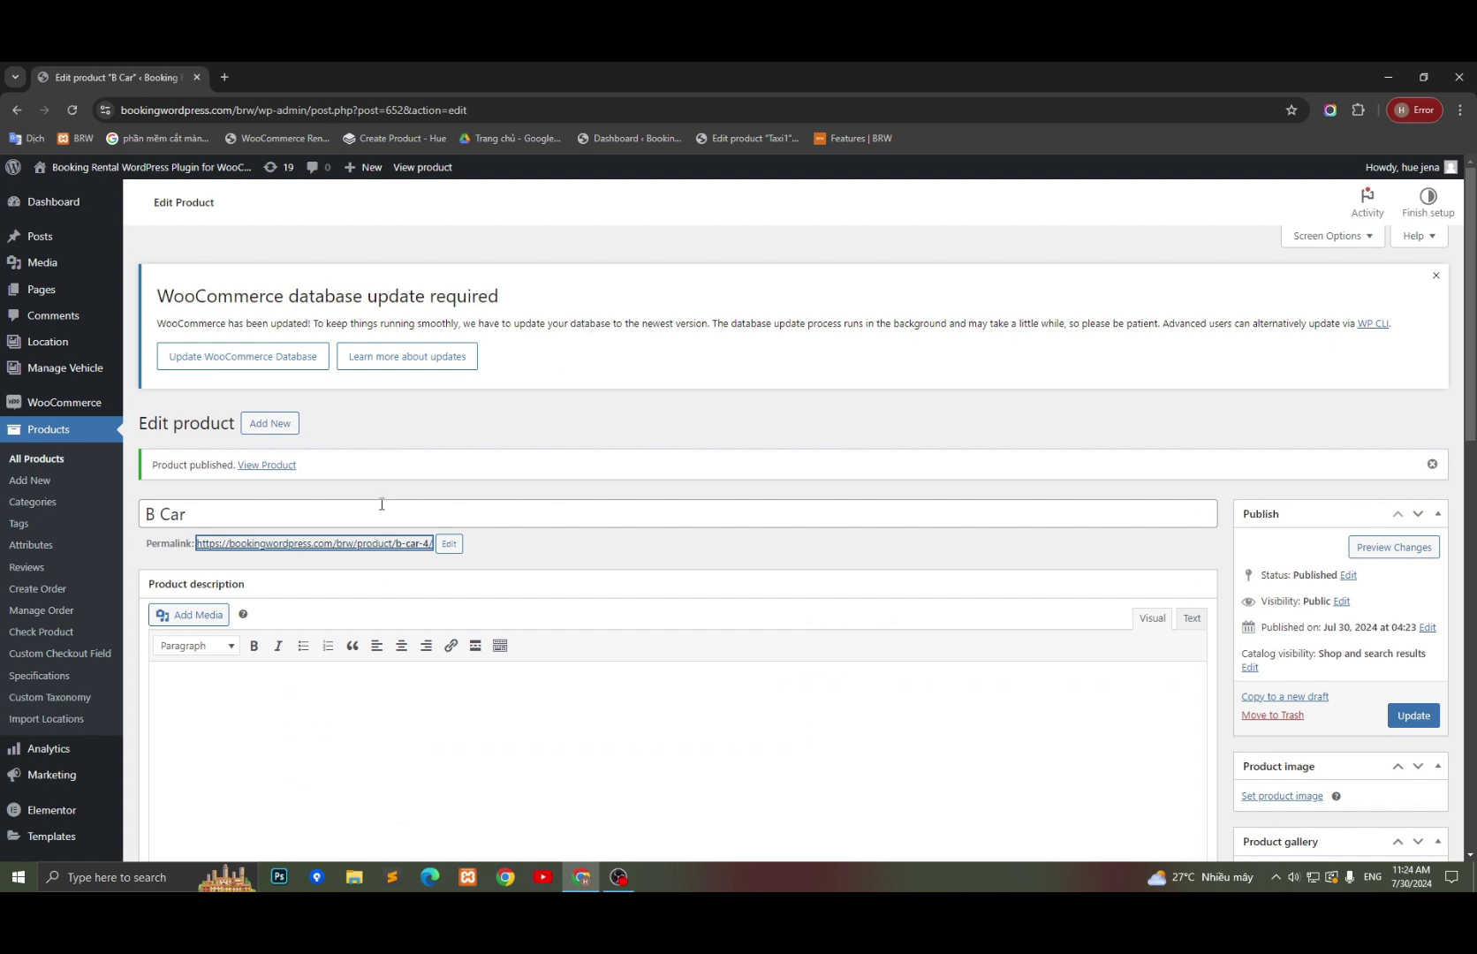
pyautogui.rightClick(349, 542)
pyautogui.click(381, 556)
pyautogui.click(316, 76)
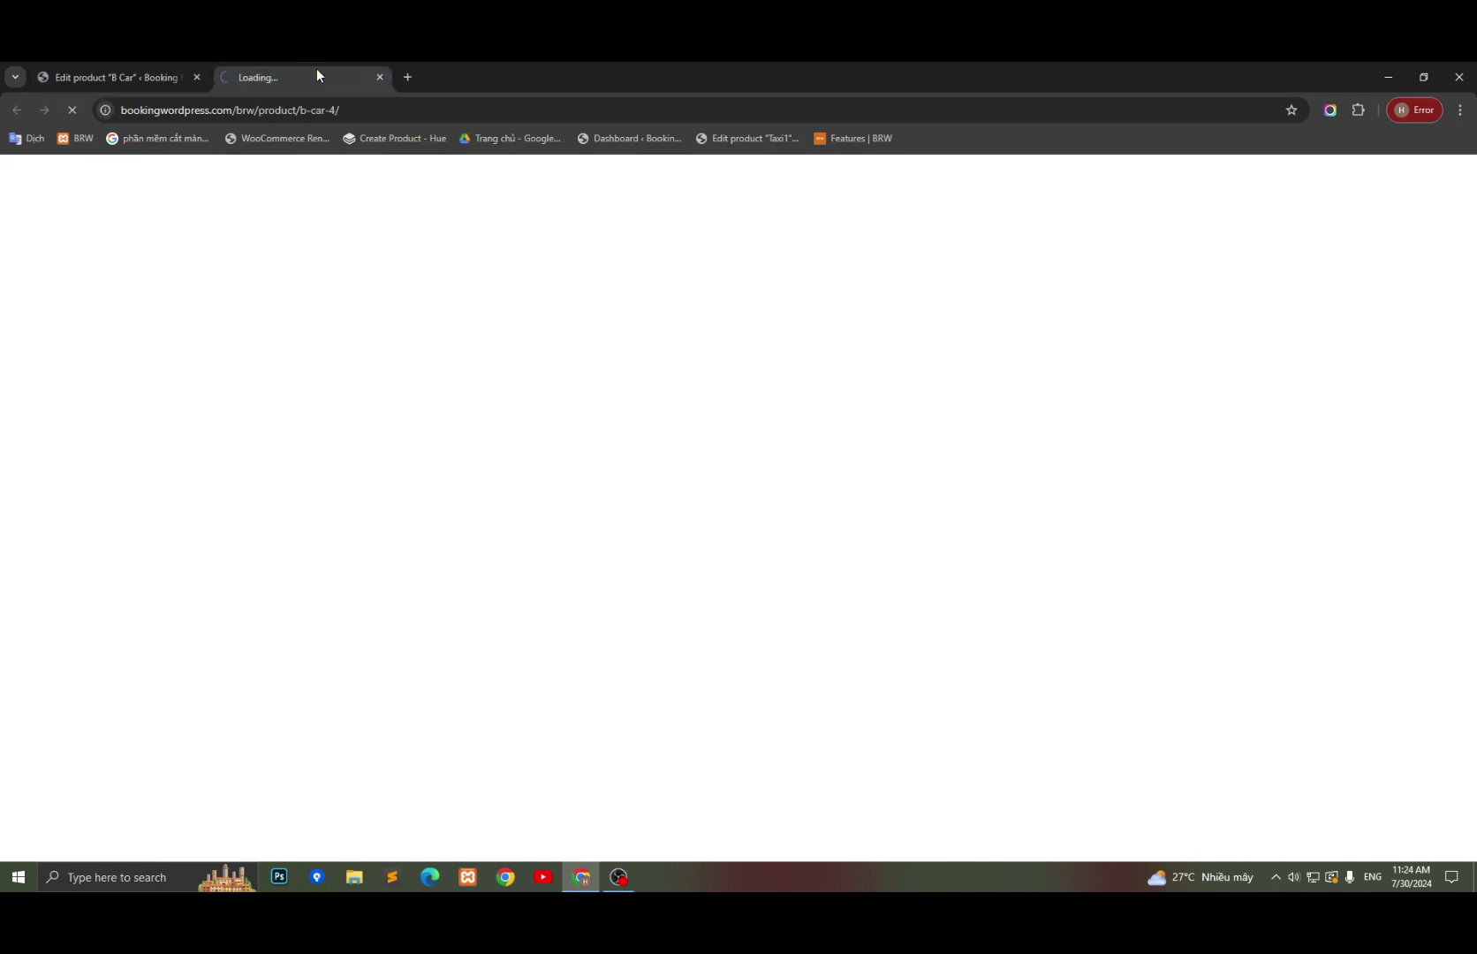
# - Choose Taxas as pick-up location and New York as drop-off location for a second booking
pyautogui.click(841, 499)
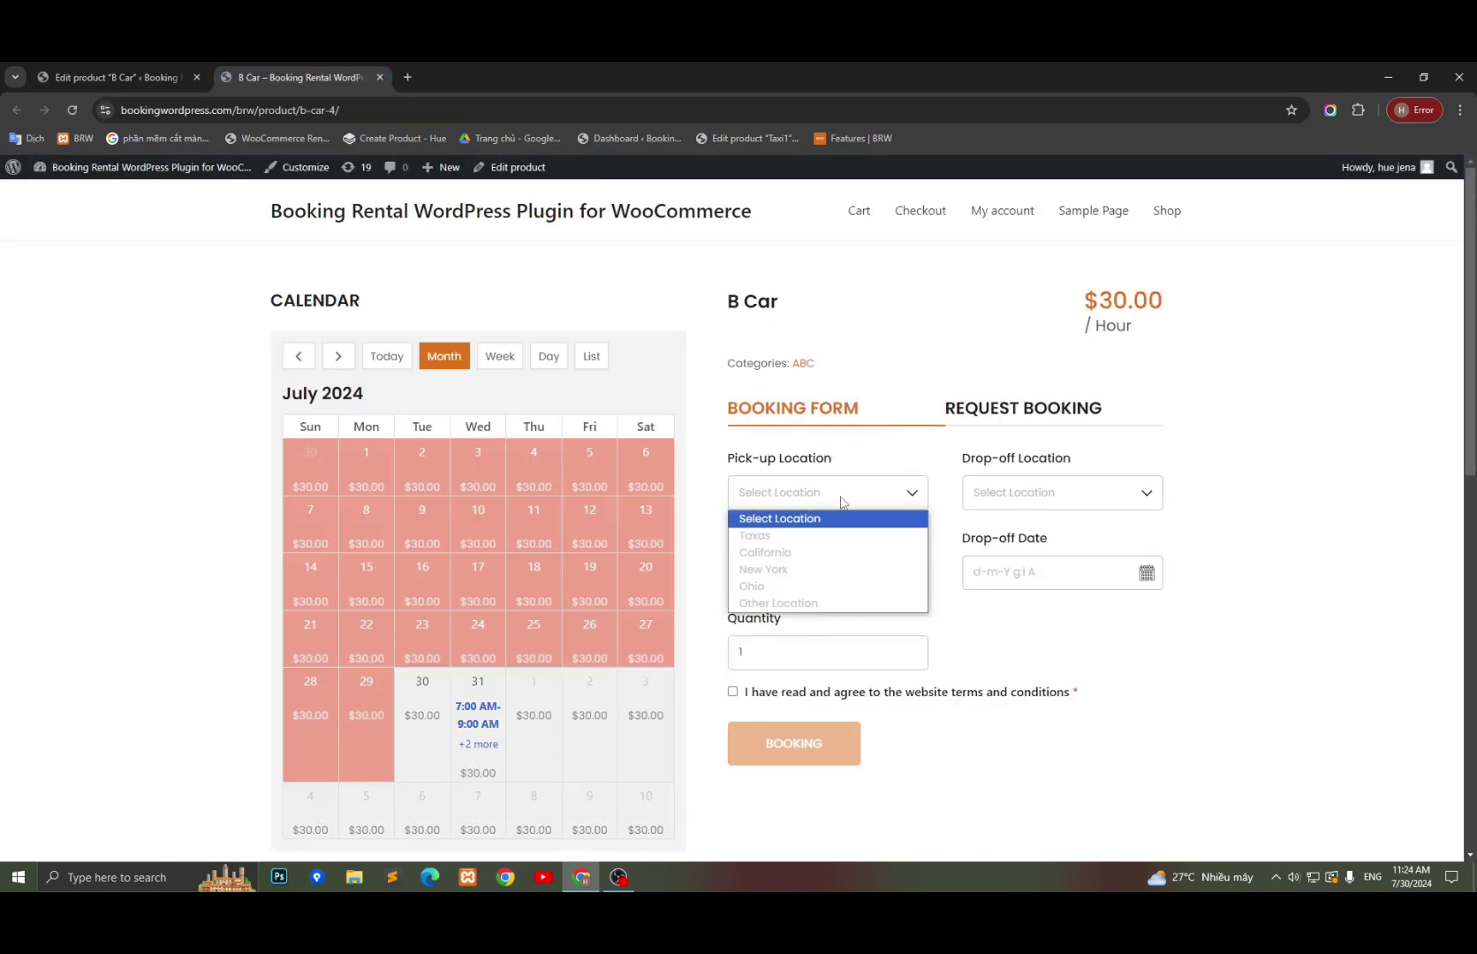
pyautogui.click(846, 535)
pyautogui.click(1005, 493)
pyautogui.click(1018, 569)
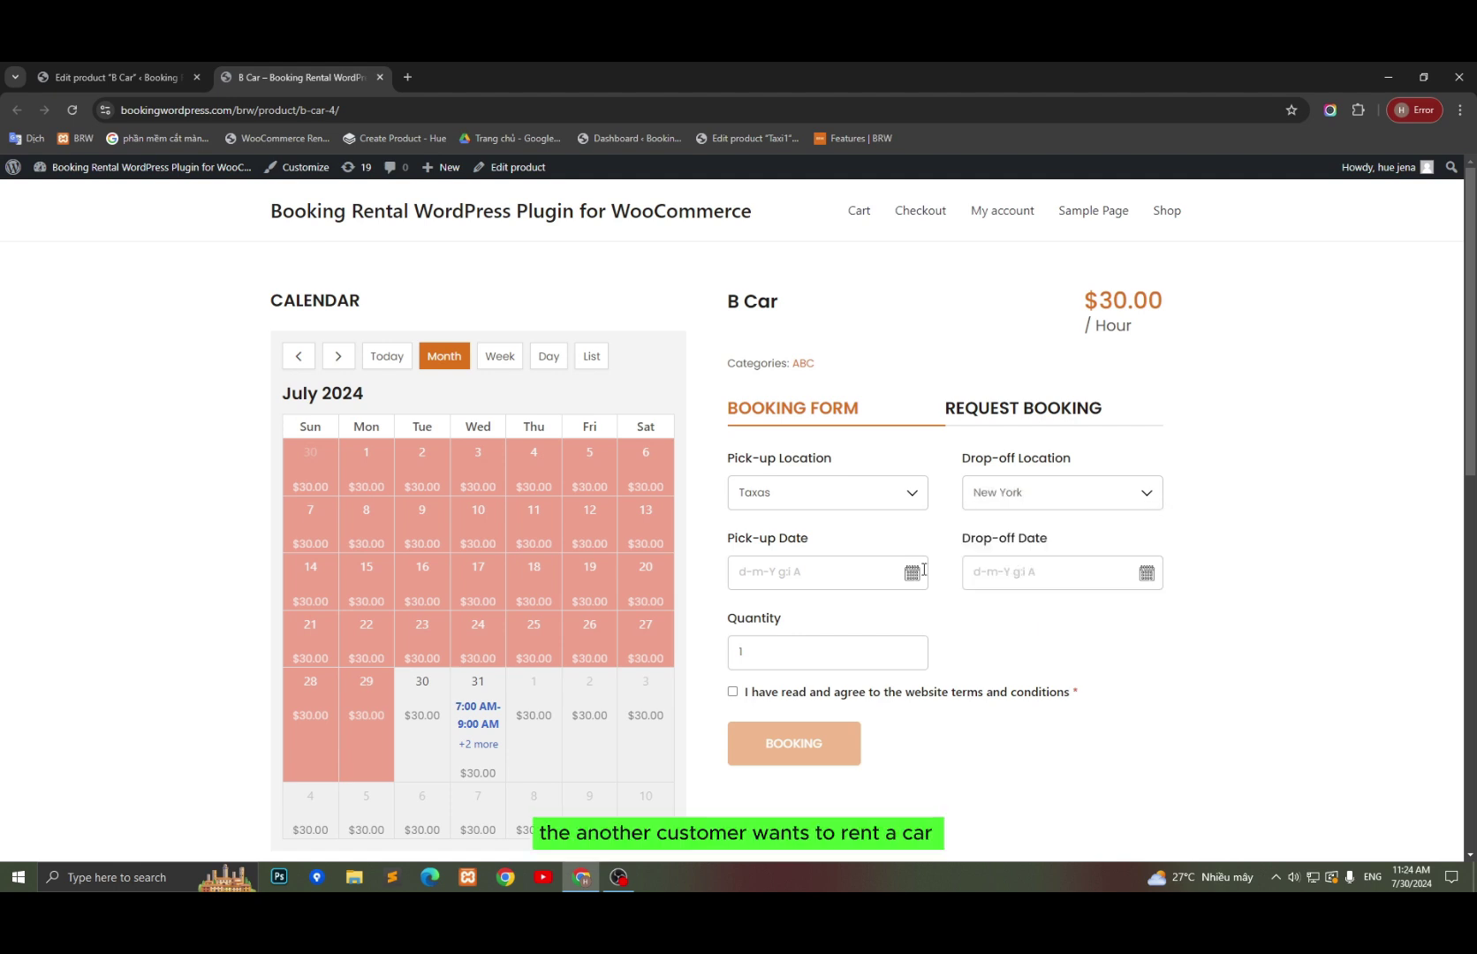
# - Set the second booking's pick-up date to 31-07-2024 7:00 AM and its drop-off date to 31 July at 9:00 AM
pyautogui.click(850, 574)
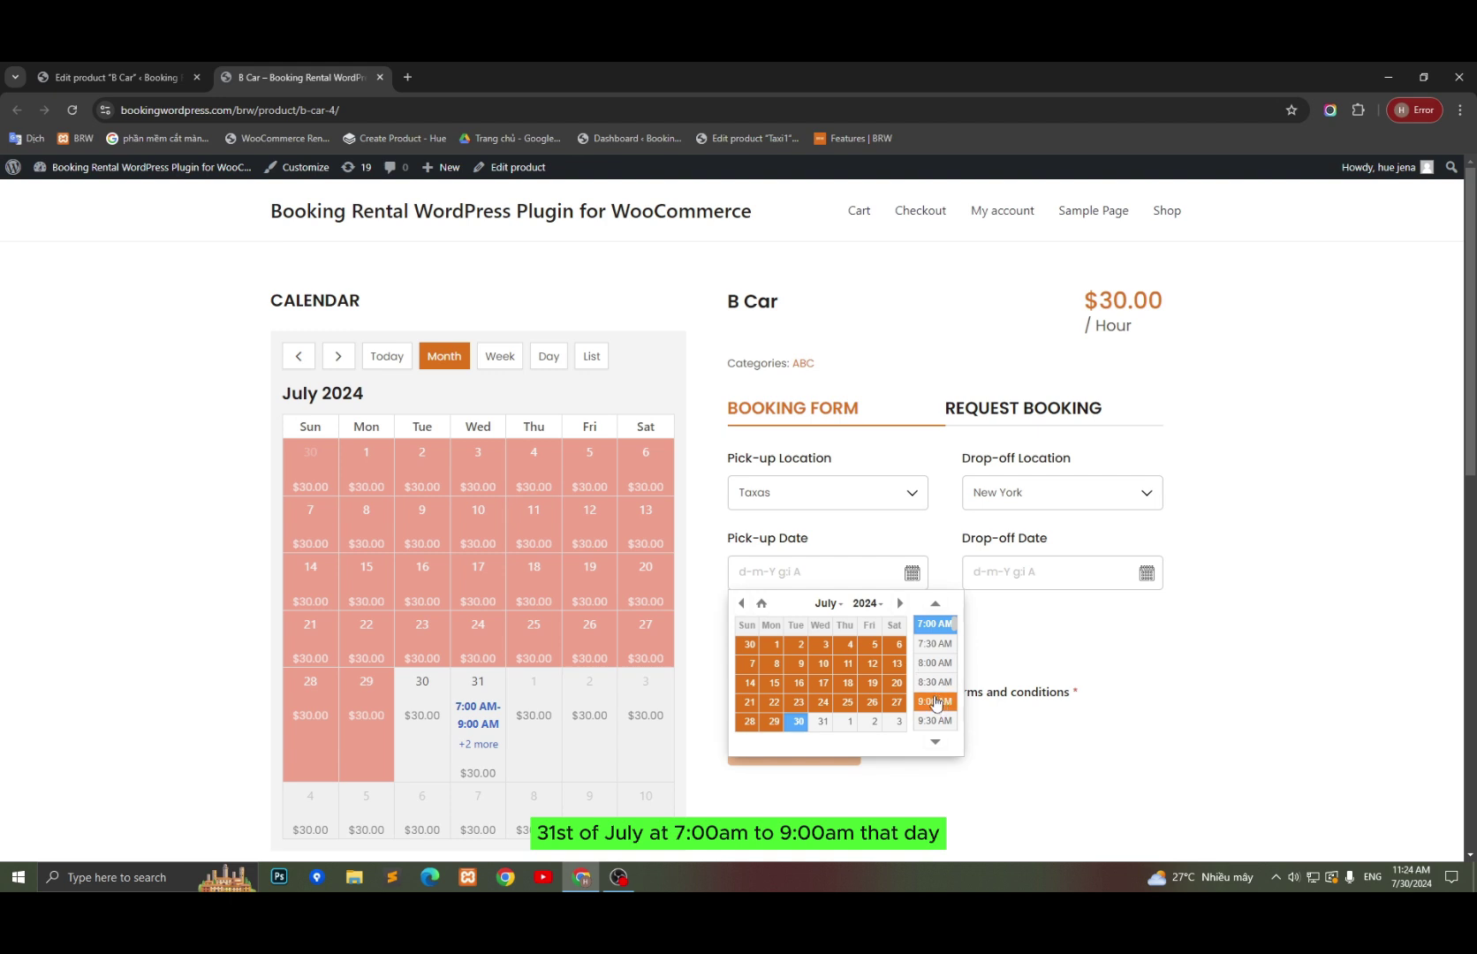
pyautogui.click(822, 721)
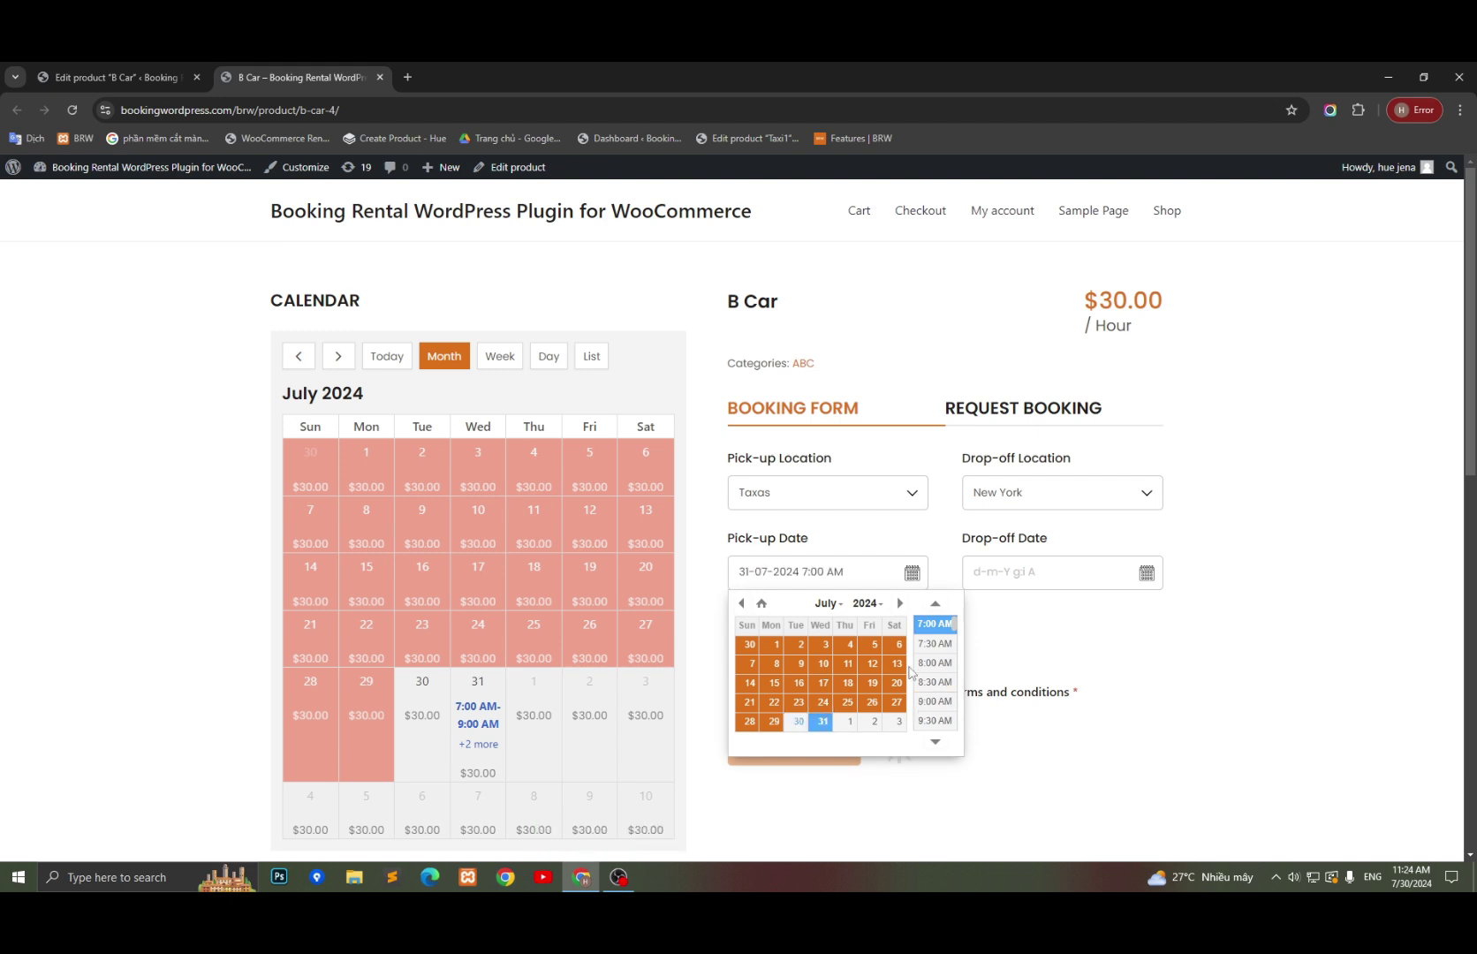
pyautogui.click(936, 623)
pyautogui.click(1012, 583)
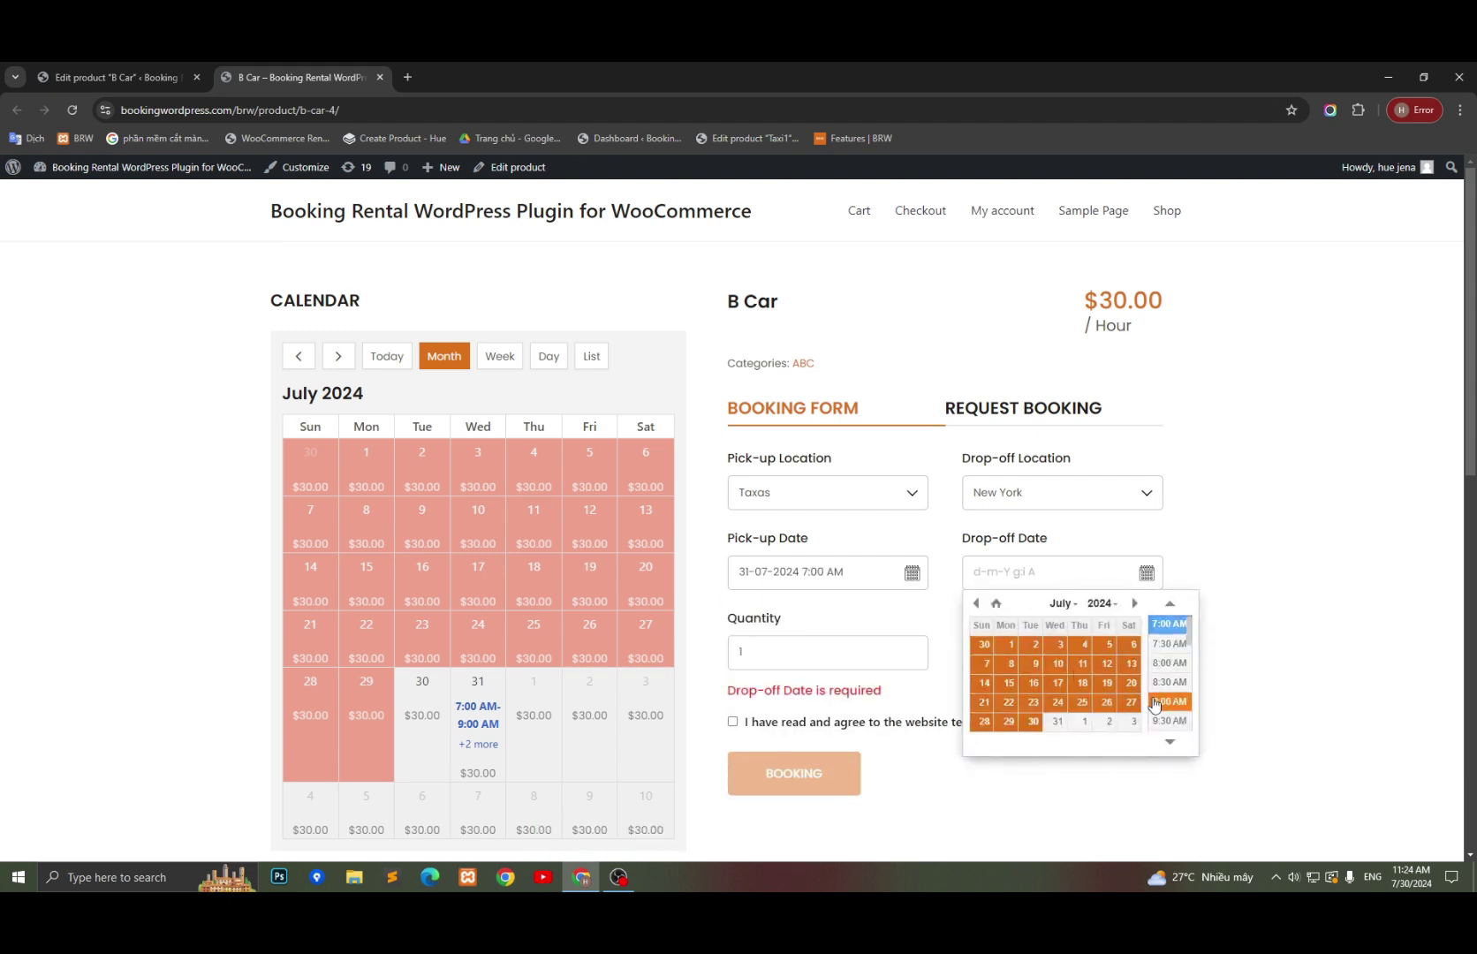
pyautogui.click(1154, 702)
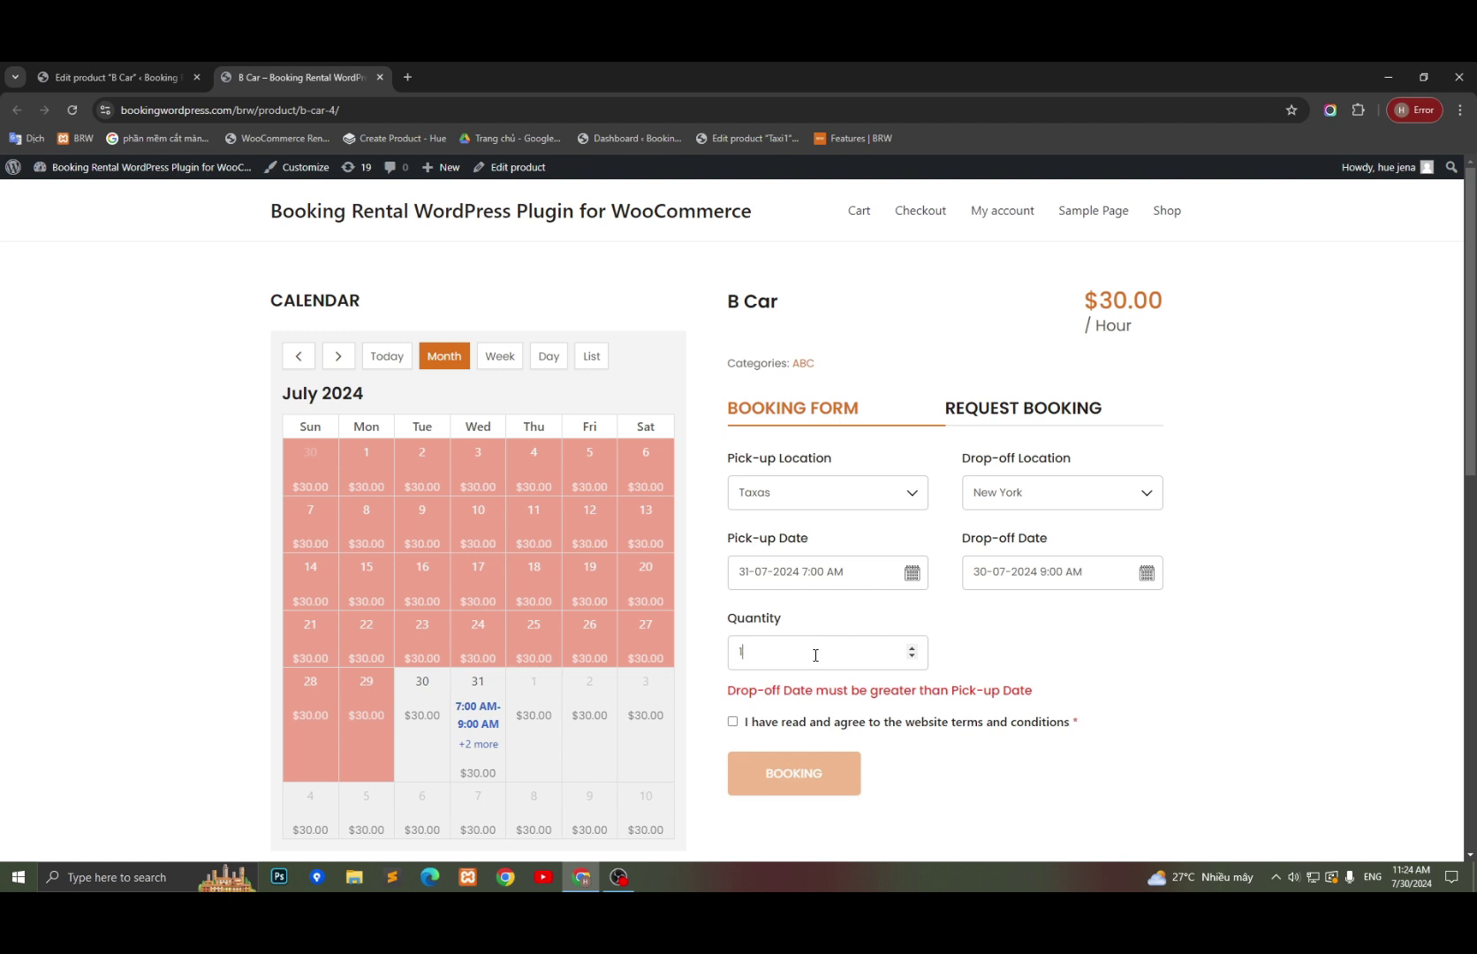
pyautogui.click(1003, 572)
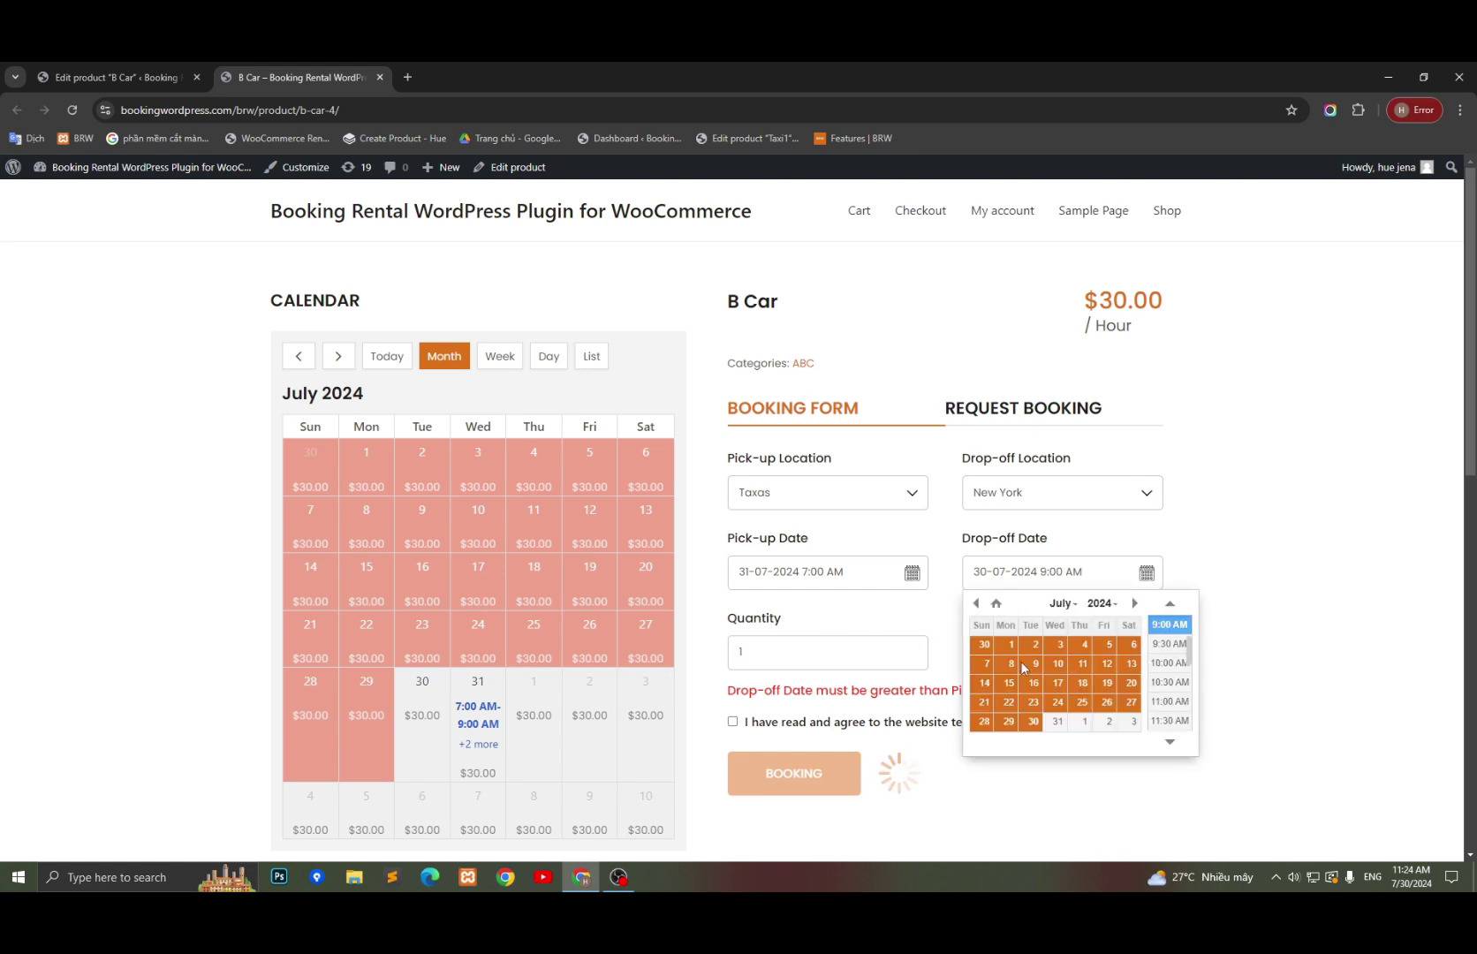
pyautogui.click(1057, 724)
pyautogui.click(753, 652)
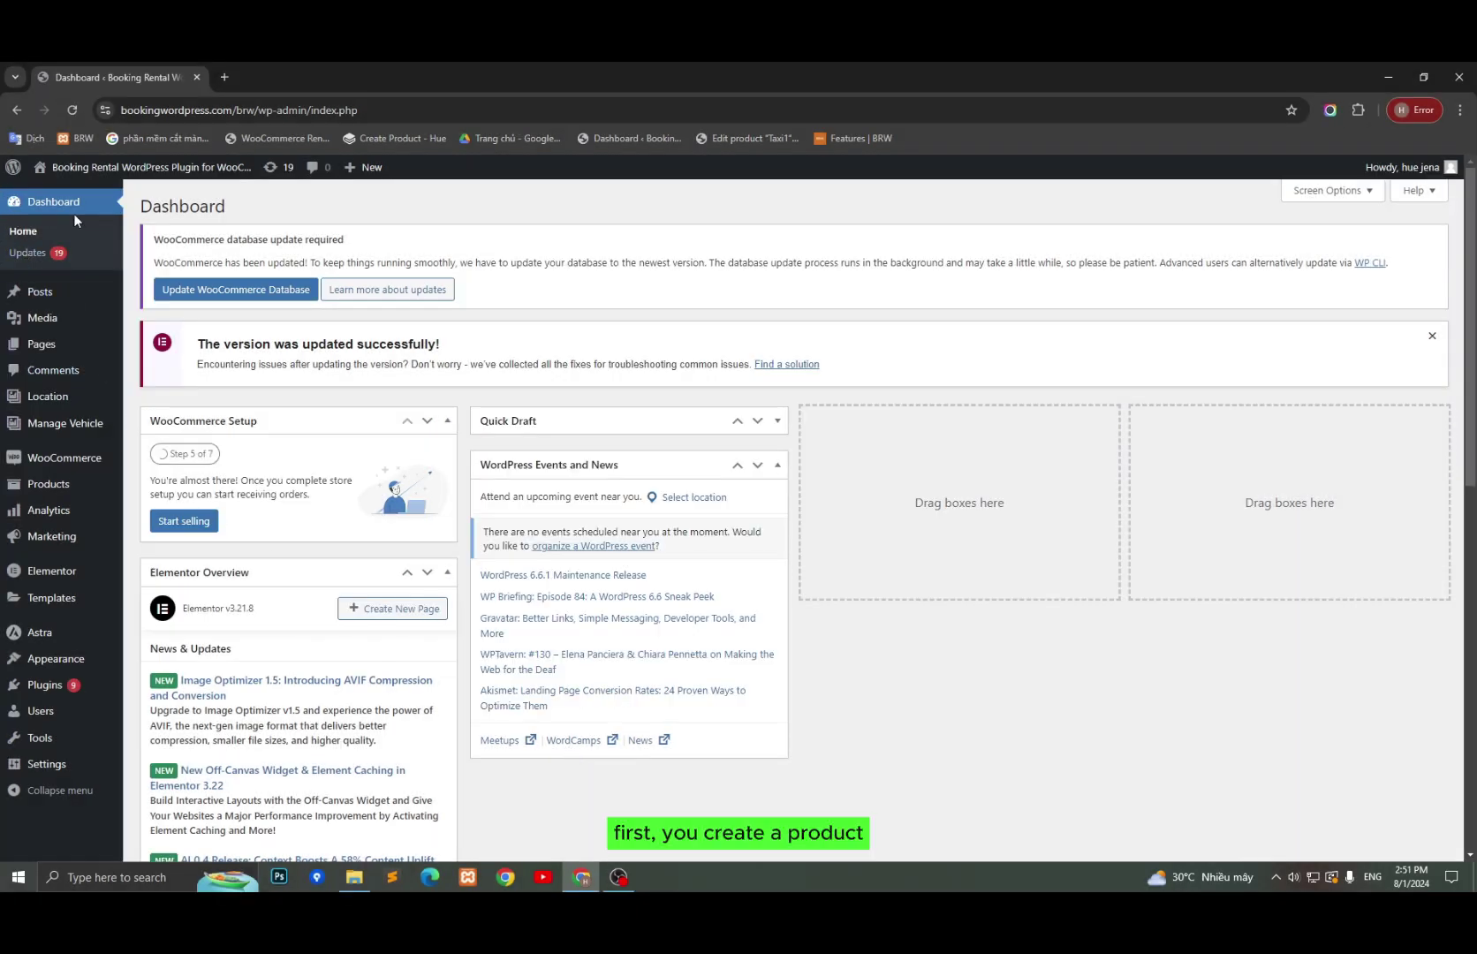
# - Add a new product named "B car" and set its product type to Rental
pyautogui.moveTo(50, 488)
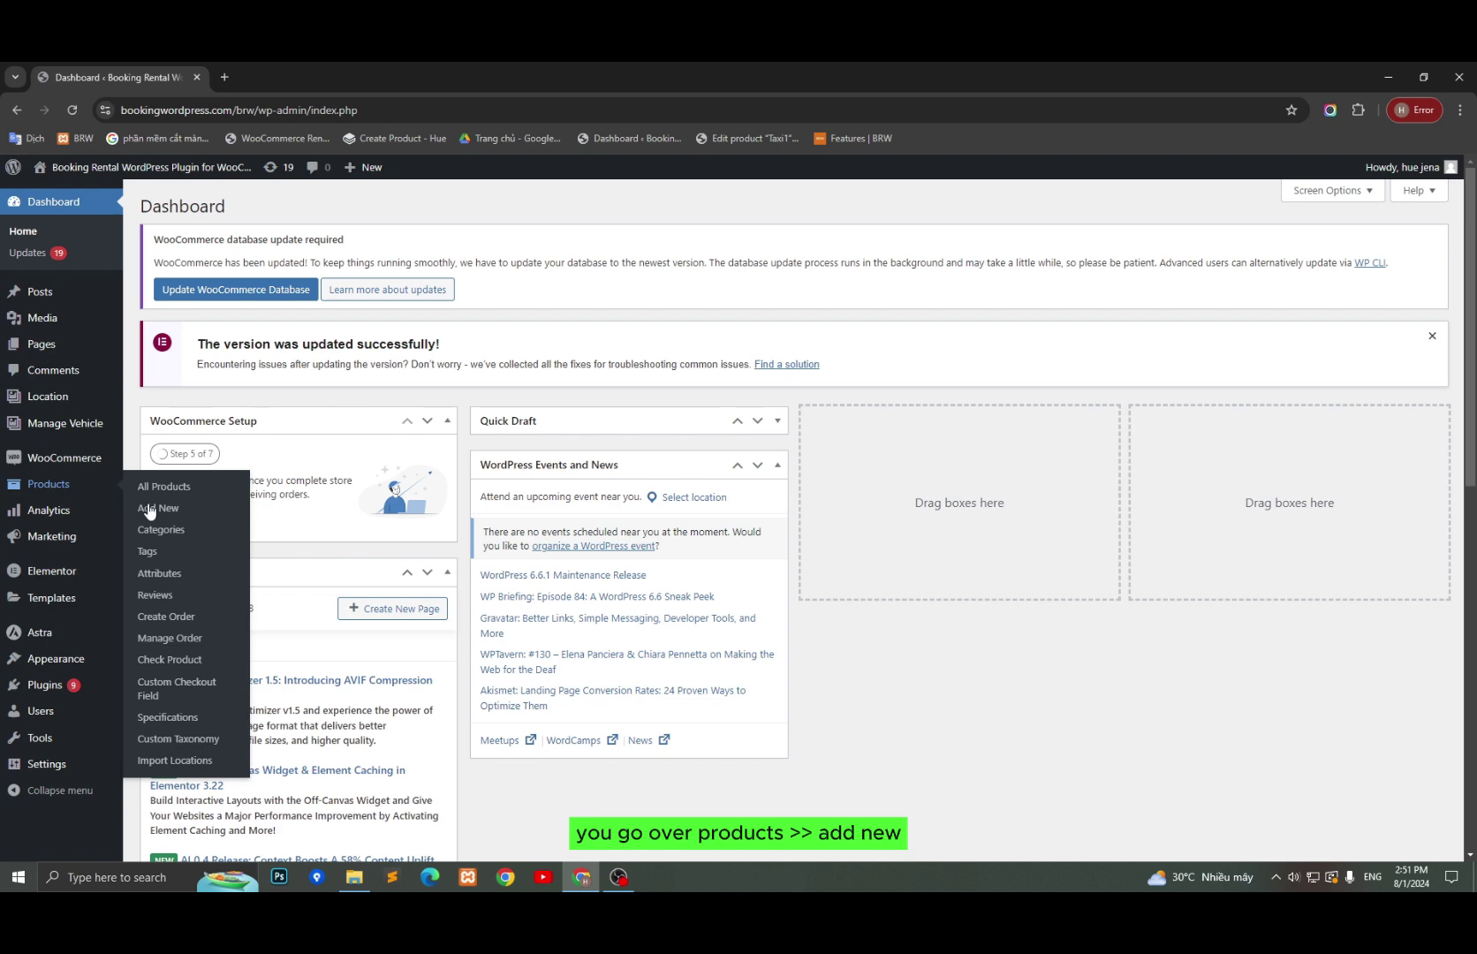
pyautogui.click(168, 510)
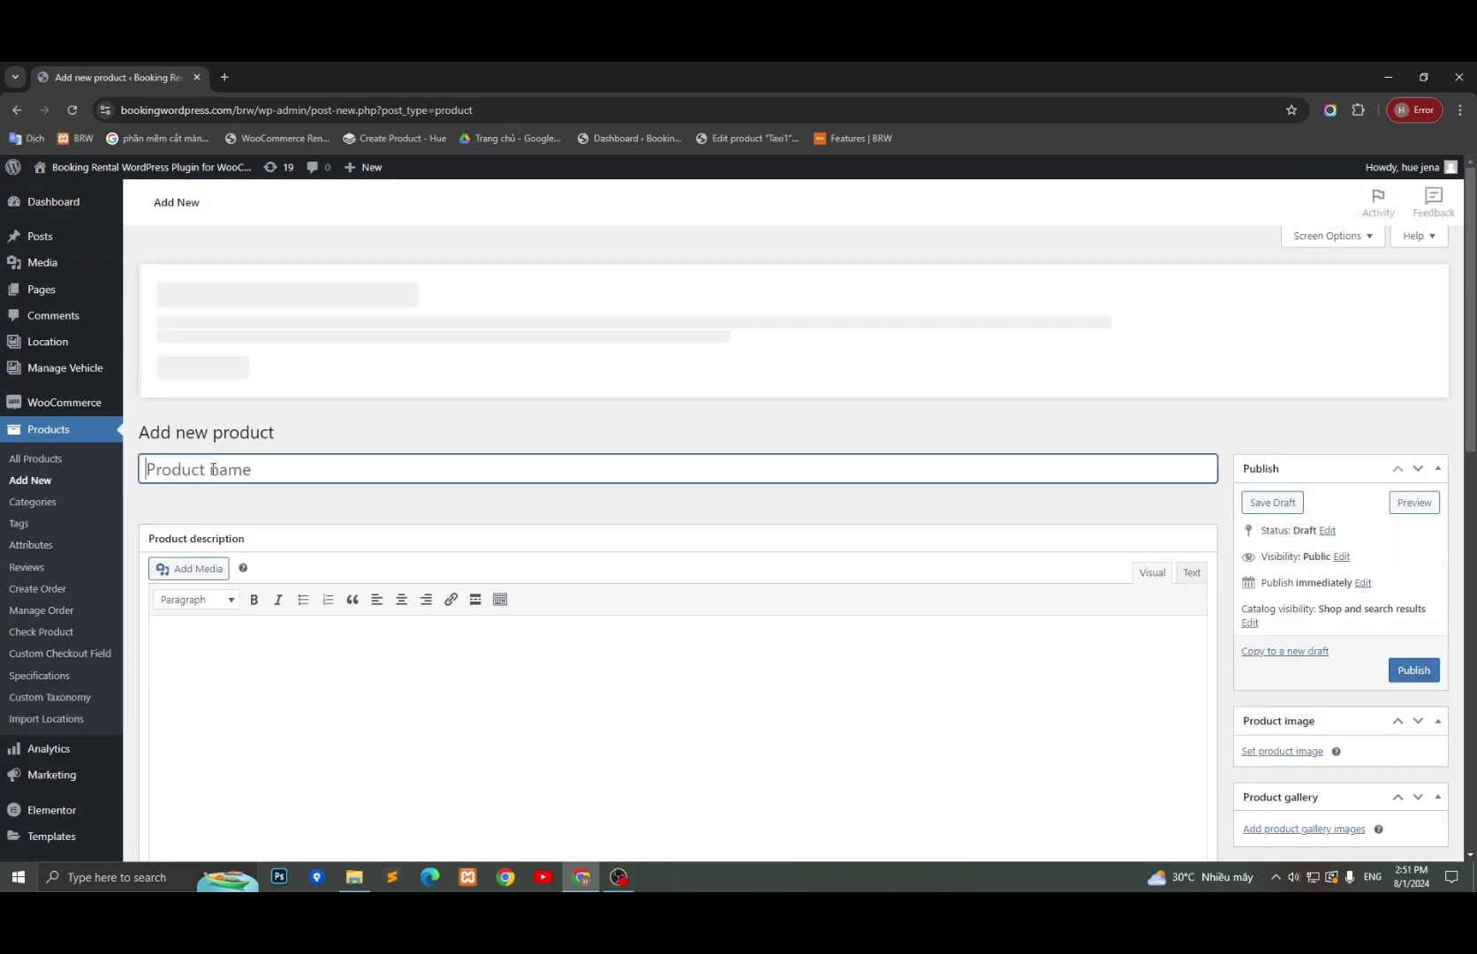
pyautogui.write('B car')
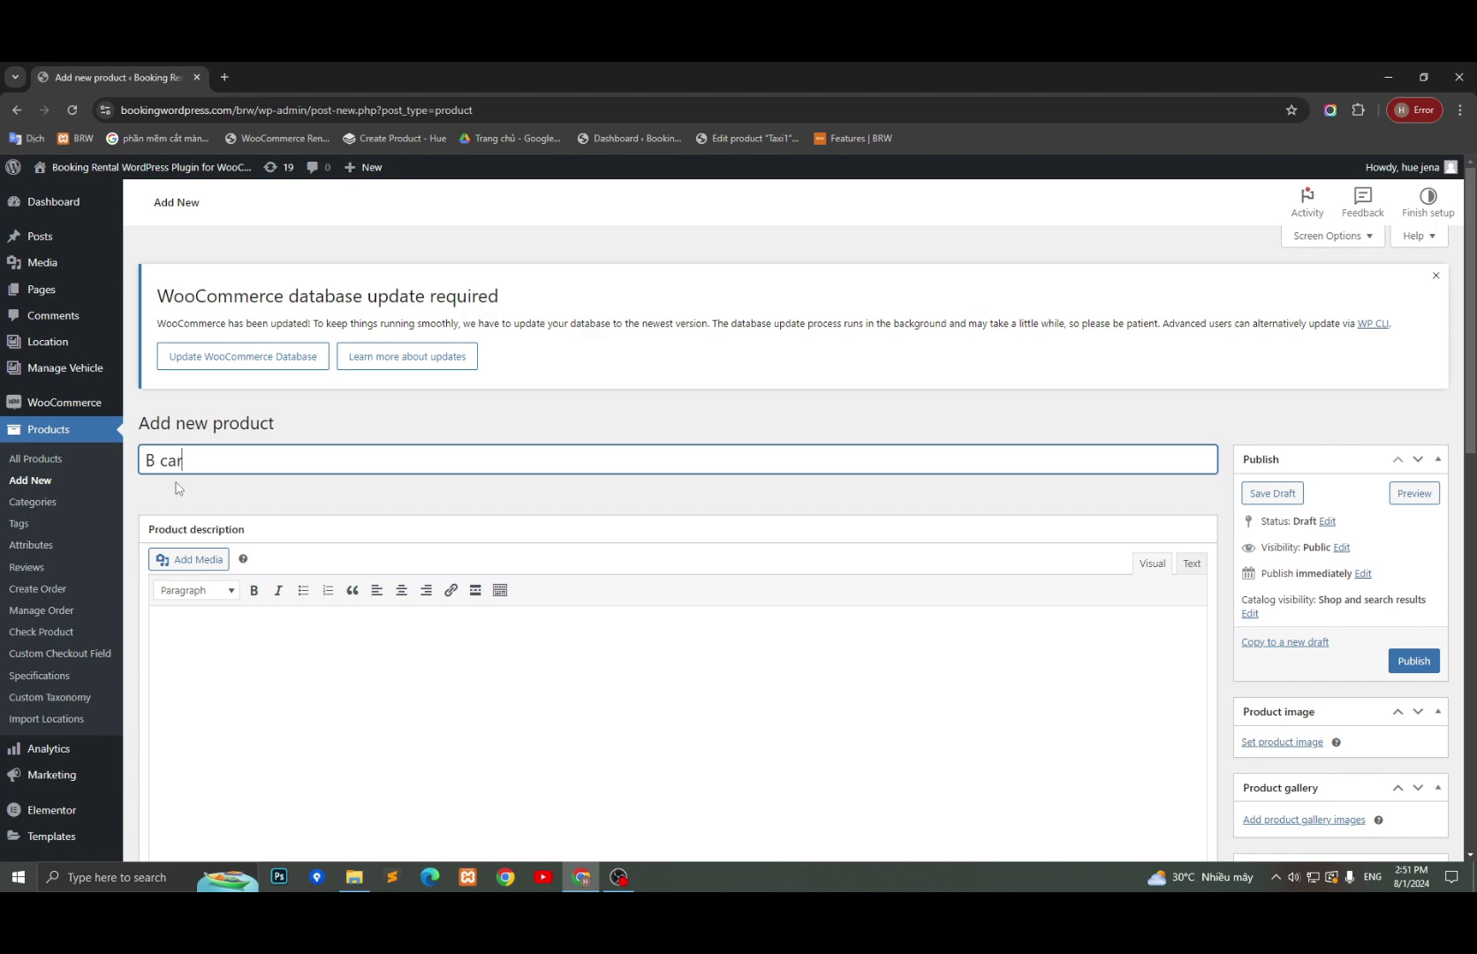
pyautogui.scroll(-4, 329, 530)
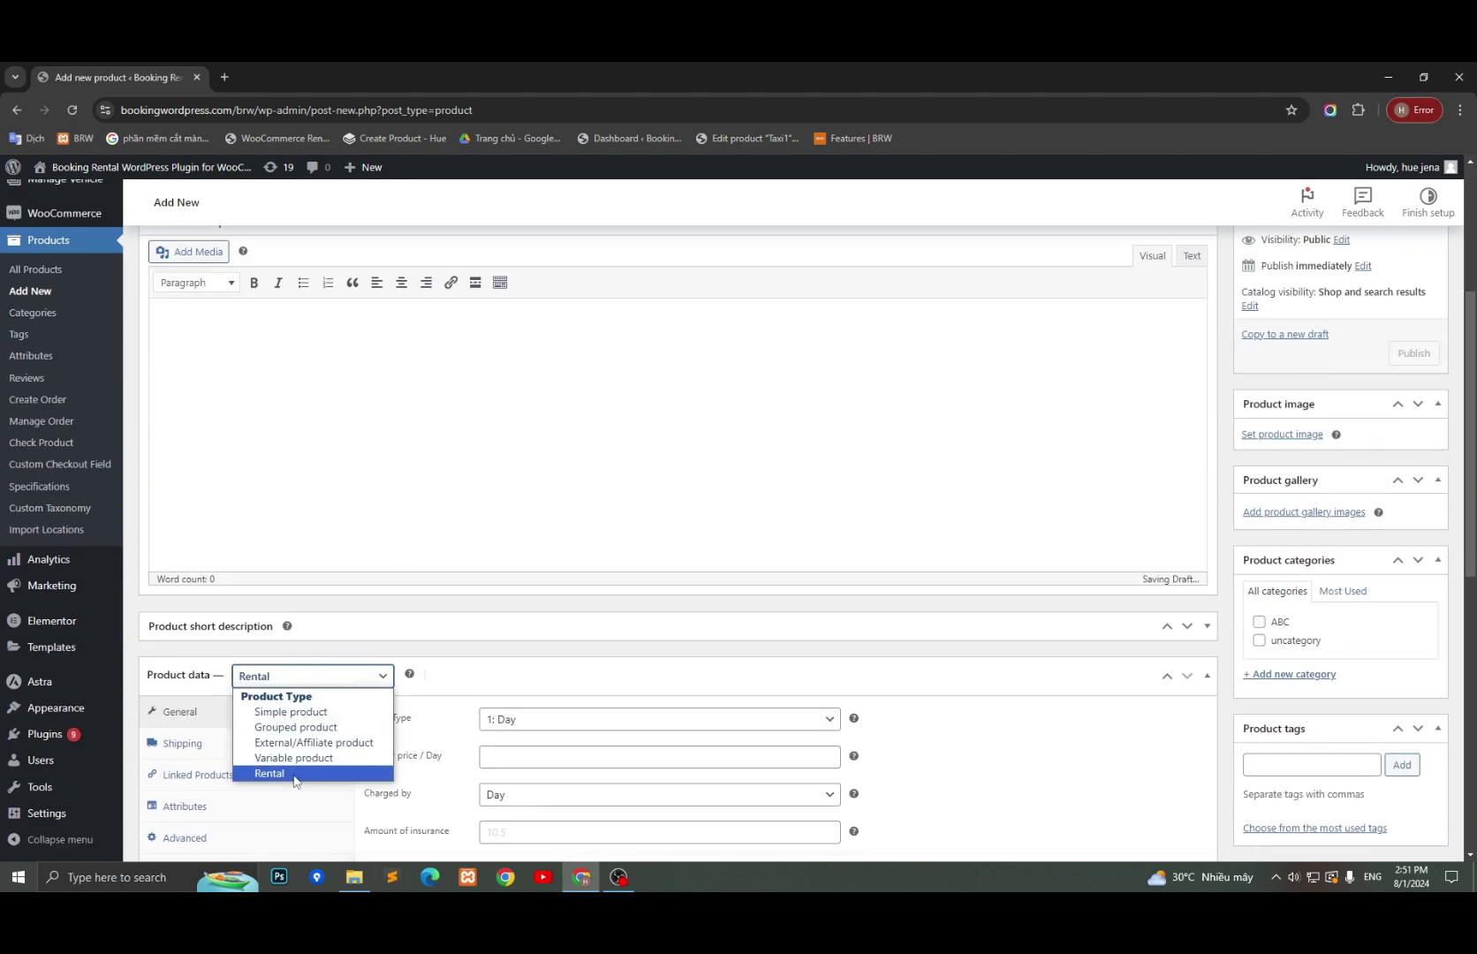
pyautogui.click(291, 774)
# - Set the product's rental type to 2: Hour and its regular price per hour to 30
pyautogui.click(490, 720)
pyautogui.click(506, 755)
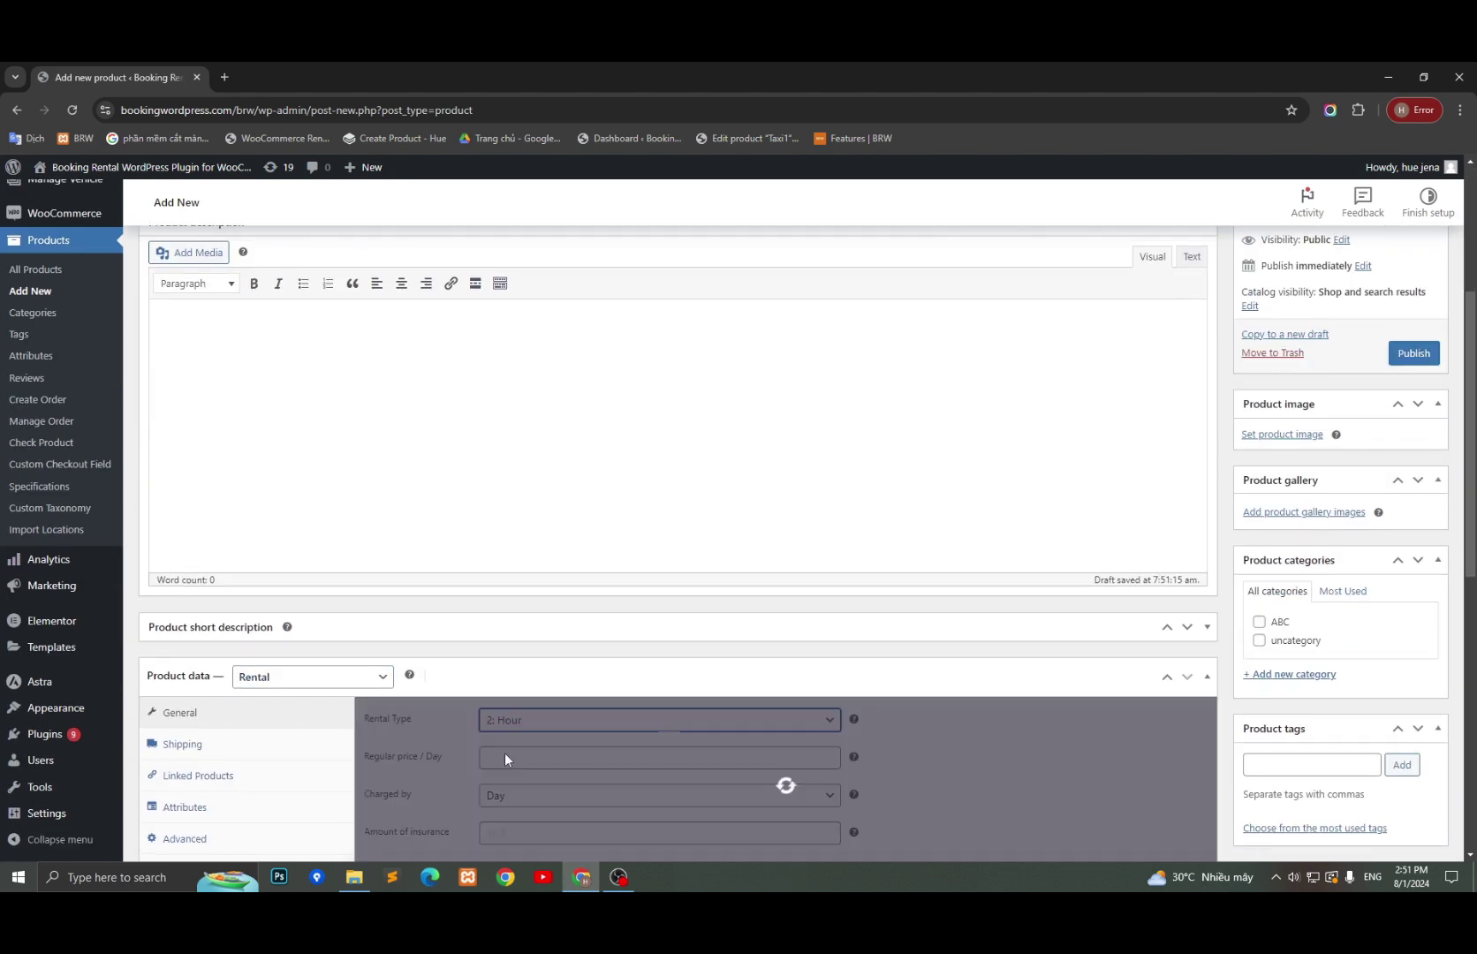
pyautogui.scroll(-2, 790, 614)
pyautogui.scroll(-1, 790, 615)
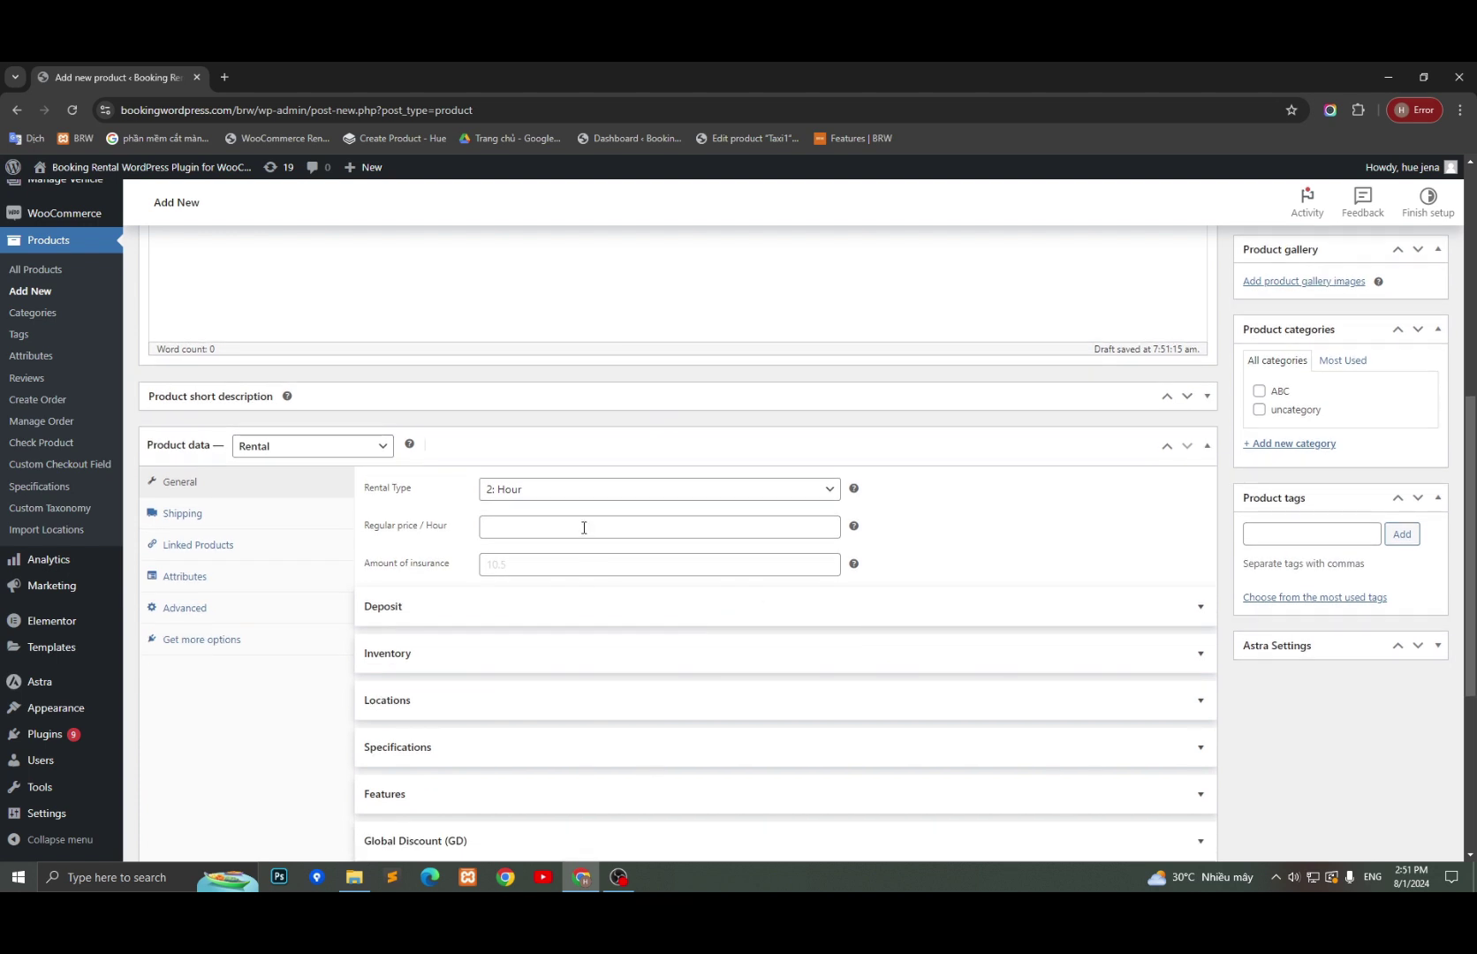
pyautogui.click(583, 529)
pyautogui.write('30')
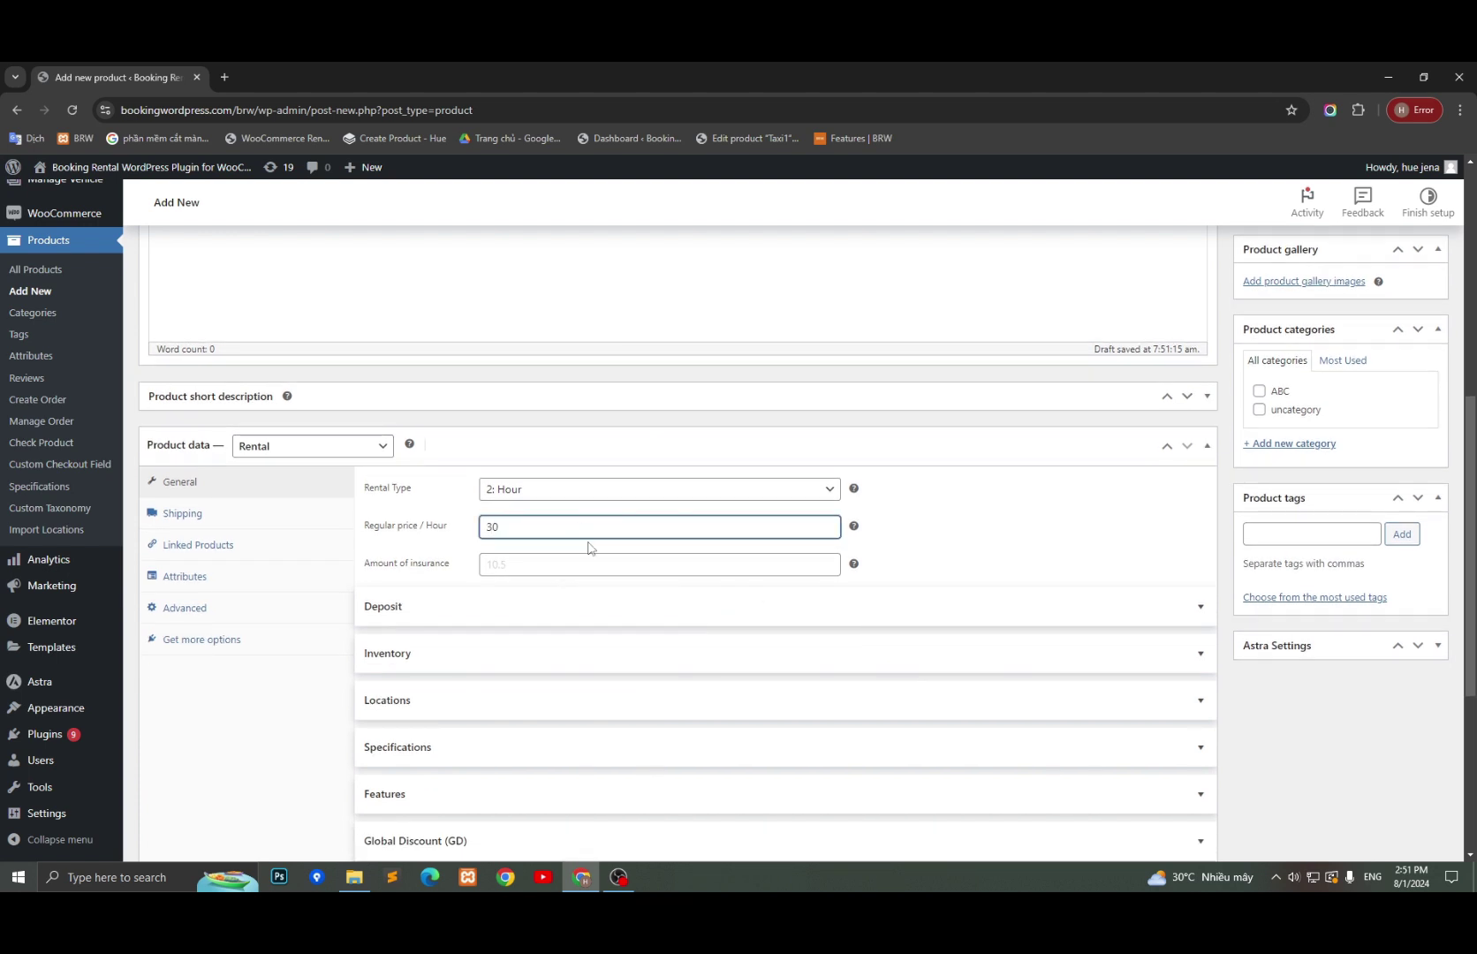
# - Expand the product's inventory settings and open the form for adding a new vehicle in a separate tab
pyautogui.scroll(-2, 902, 577)
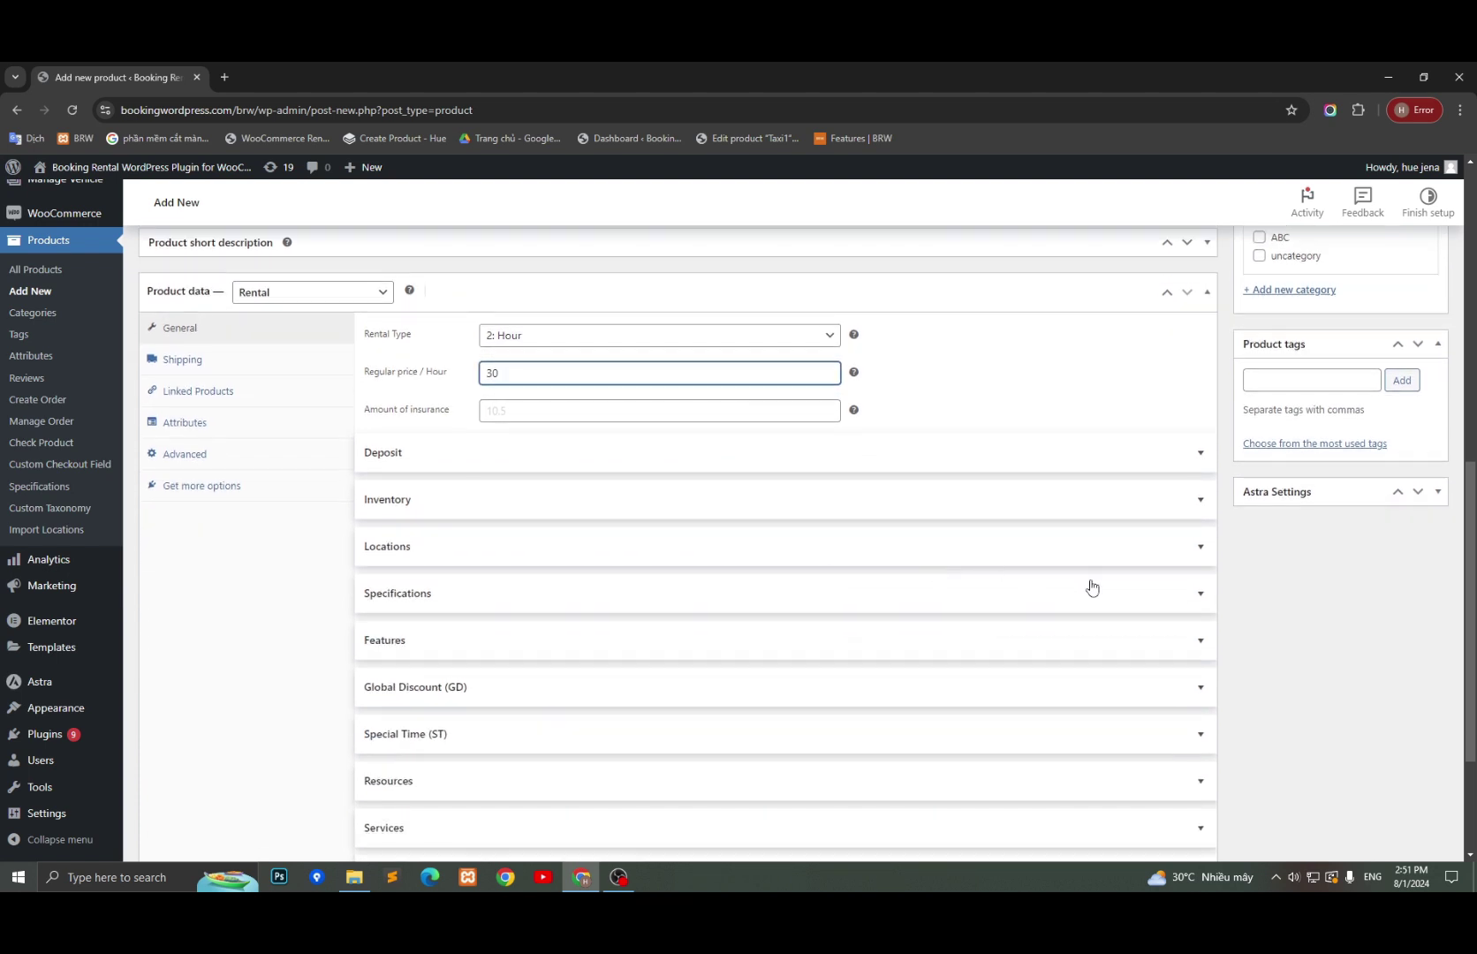
pyautogui.click(1201, 504)
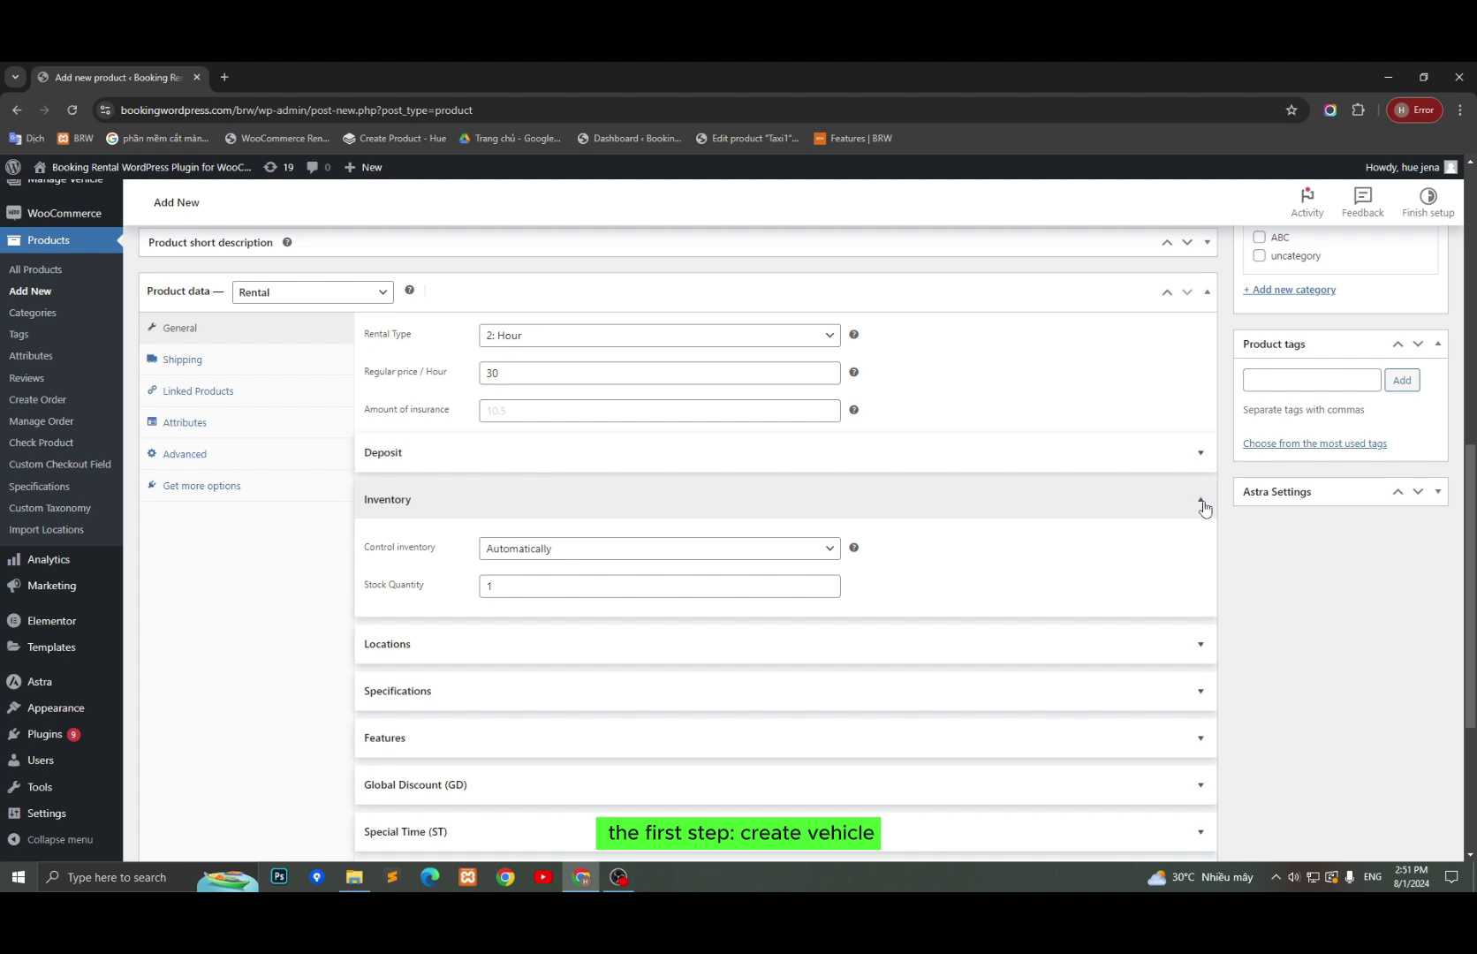
pyautogui.scroll(2, 71, 323)
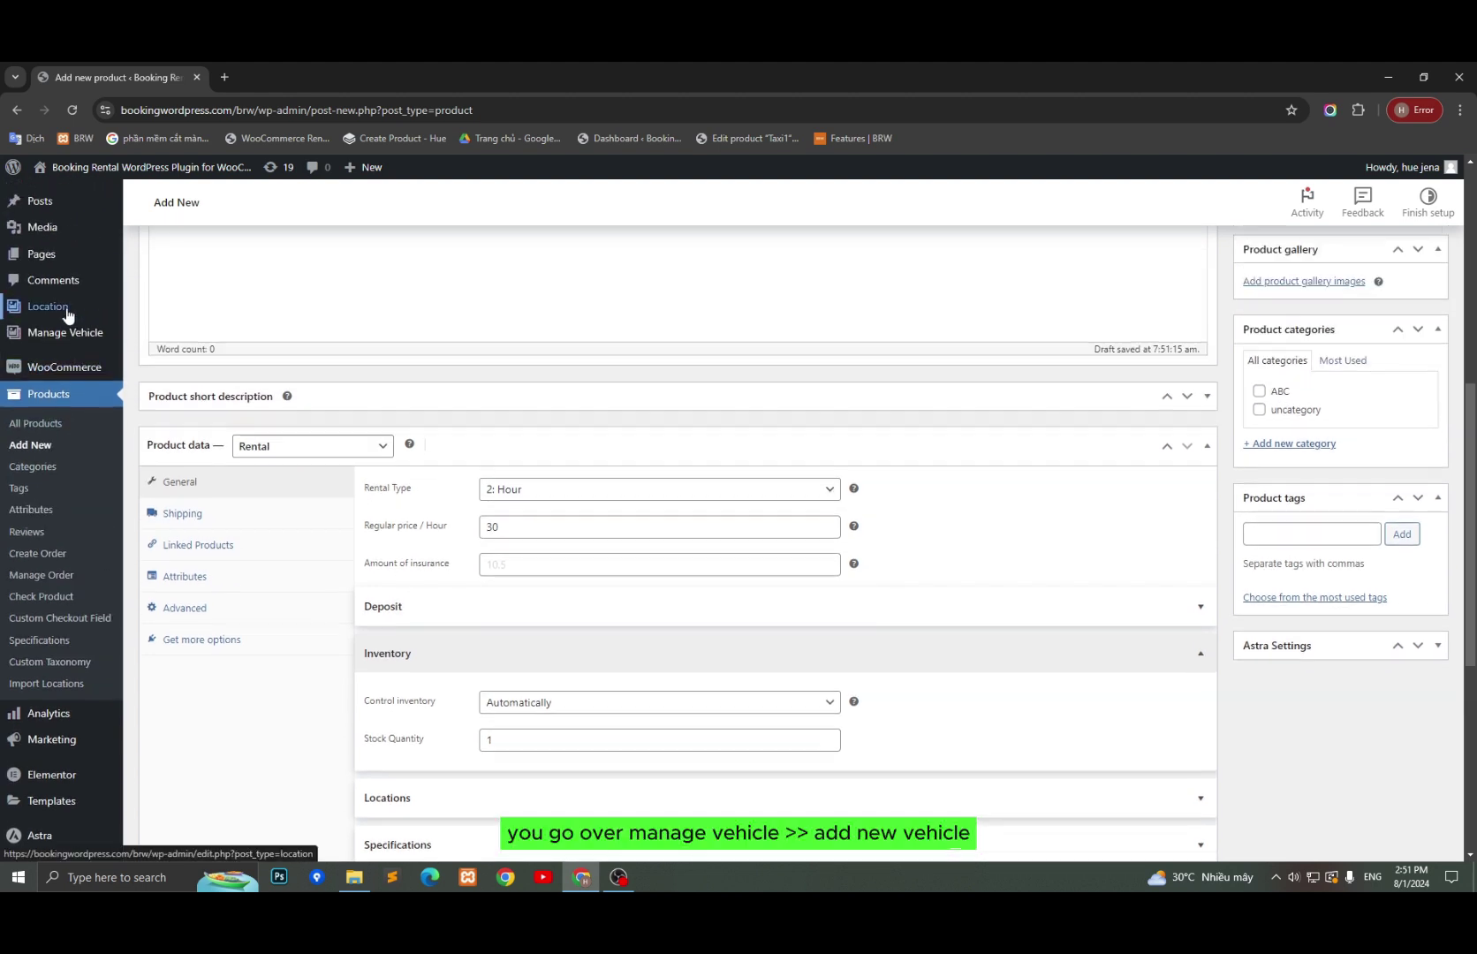
pyautogui.moveTo(64, 336)
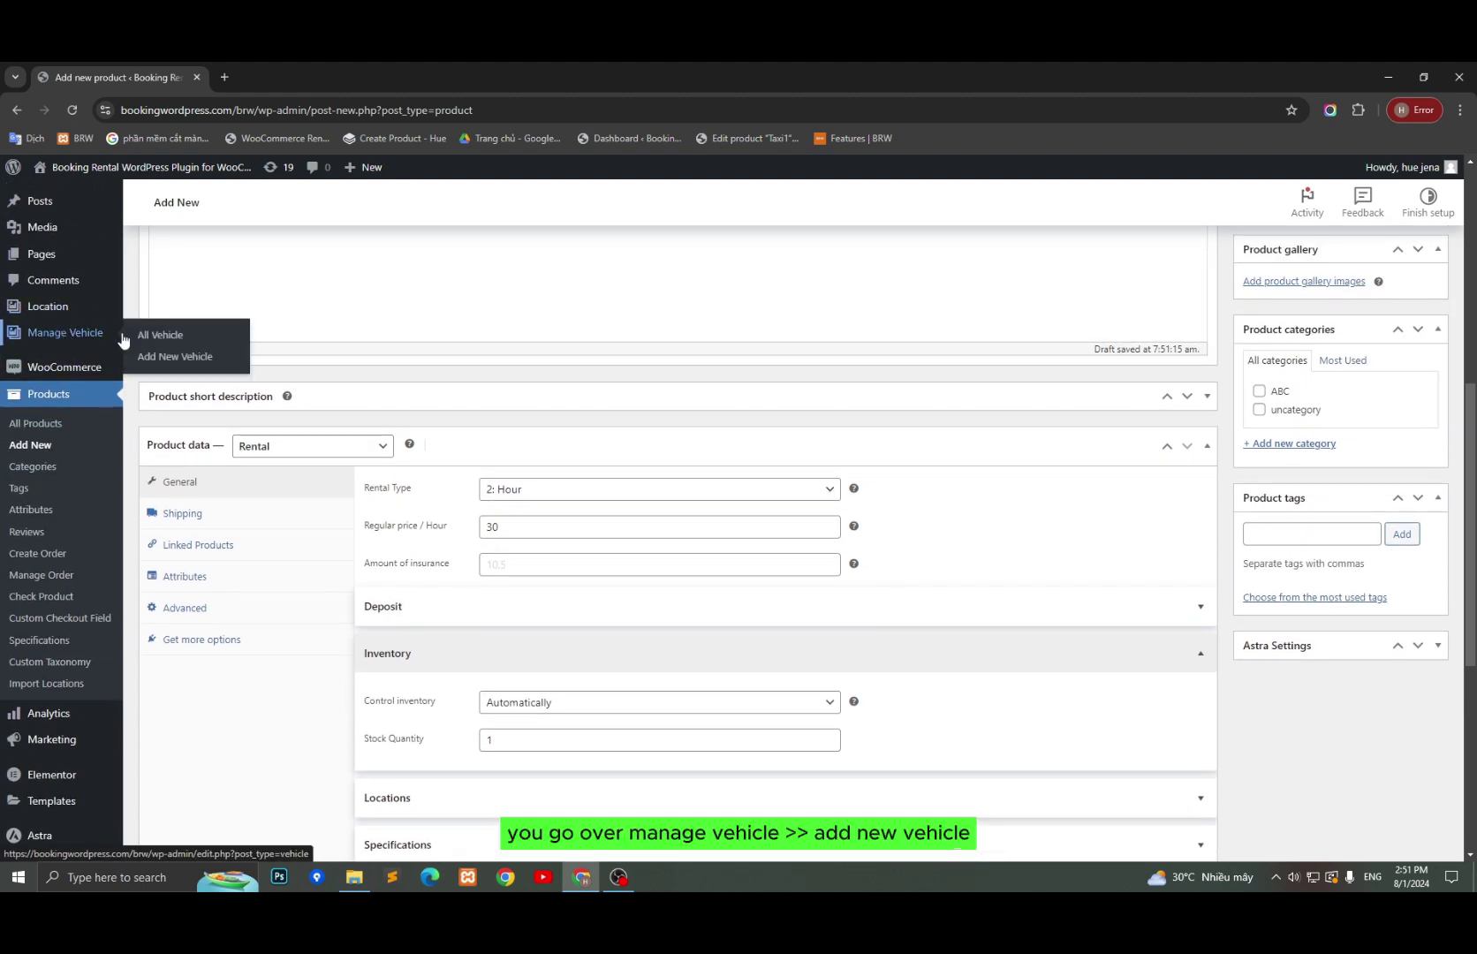
pyautogui.rightClick(167, 357)
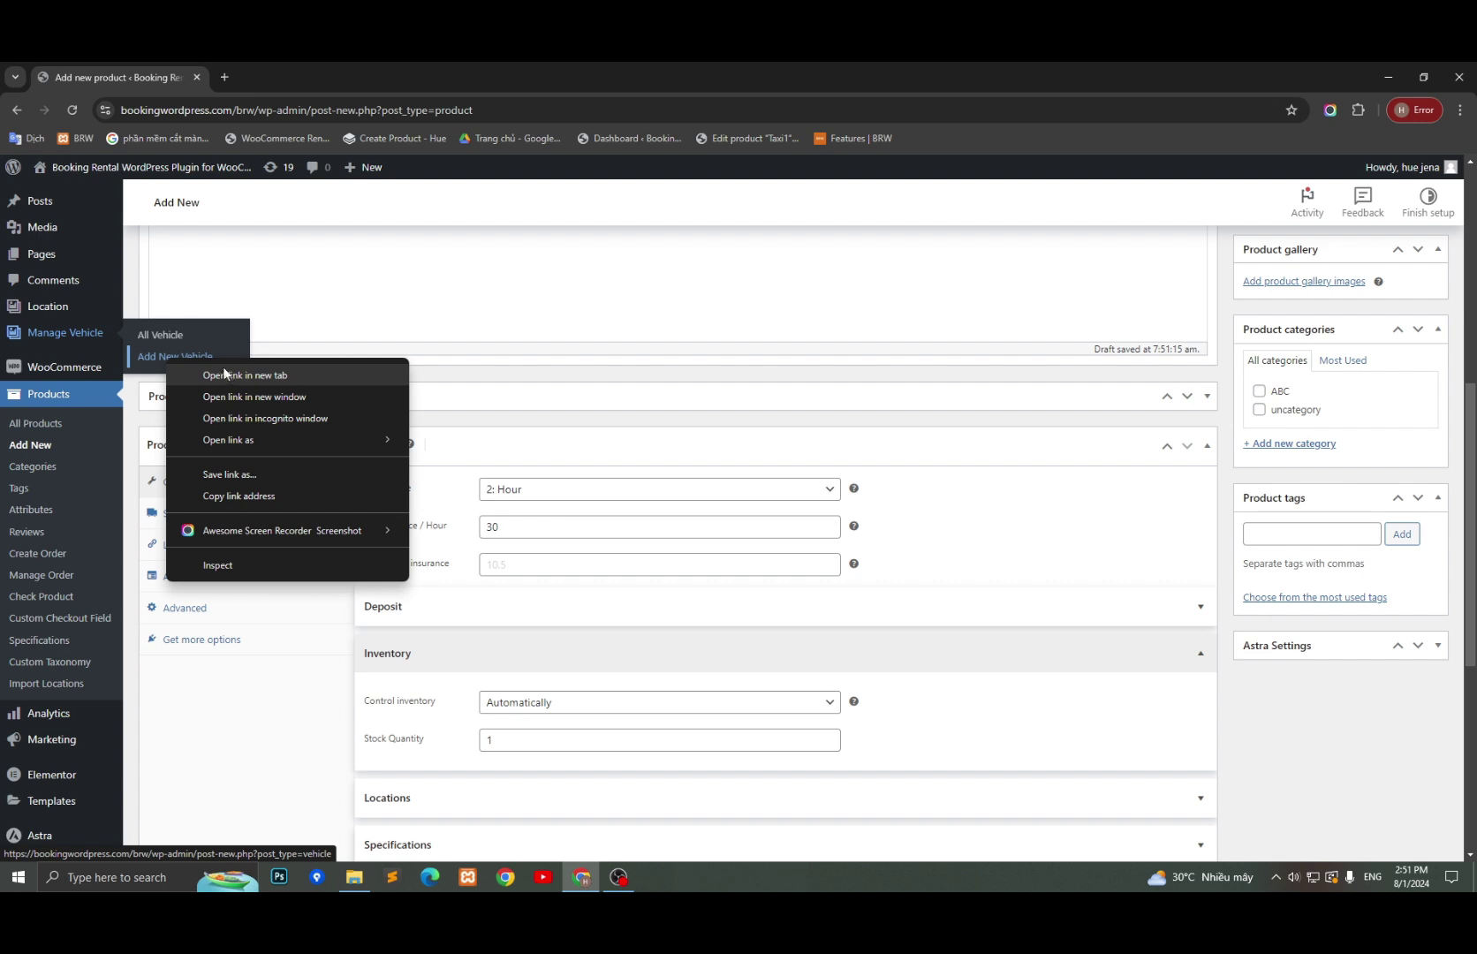
pyautogui.click(229, 375)
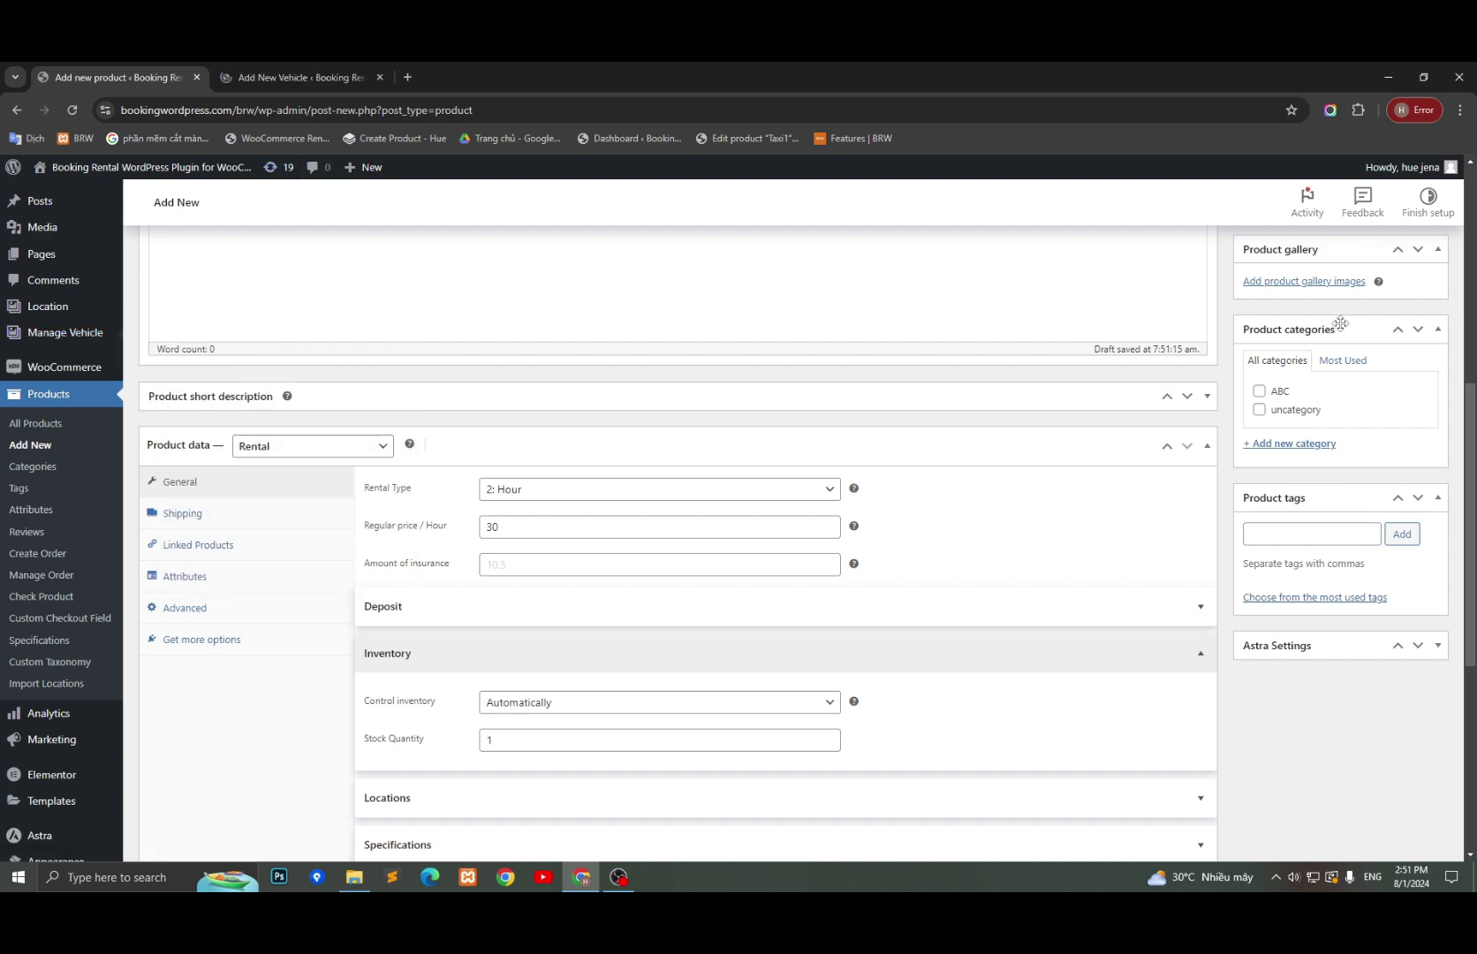
# - Publish the B car product
pyautogui.scroll(2, 1375, 345)
pyautogui.scroll(1, 1378, 346)
pyautogui.click(1425, 355)
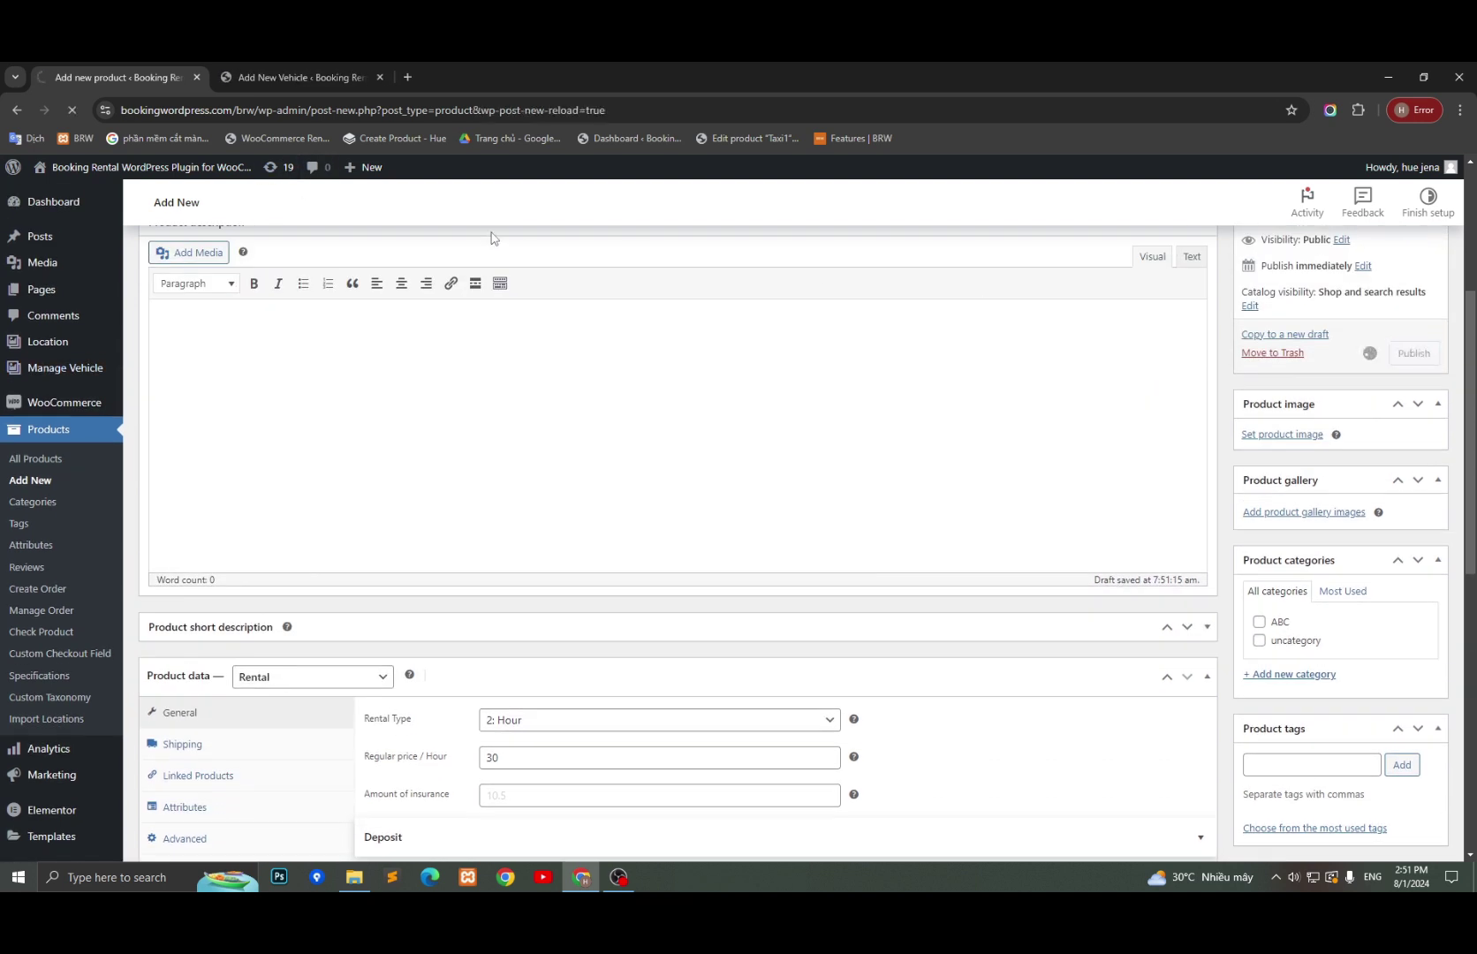
# - Title the new vehicle Bcar30T1234 and enter the same text as its unique vehicle ID
pyautogui.click(285, 75)
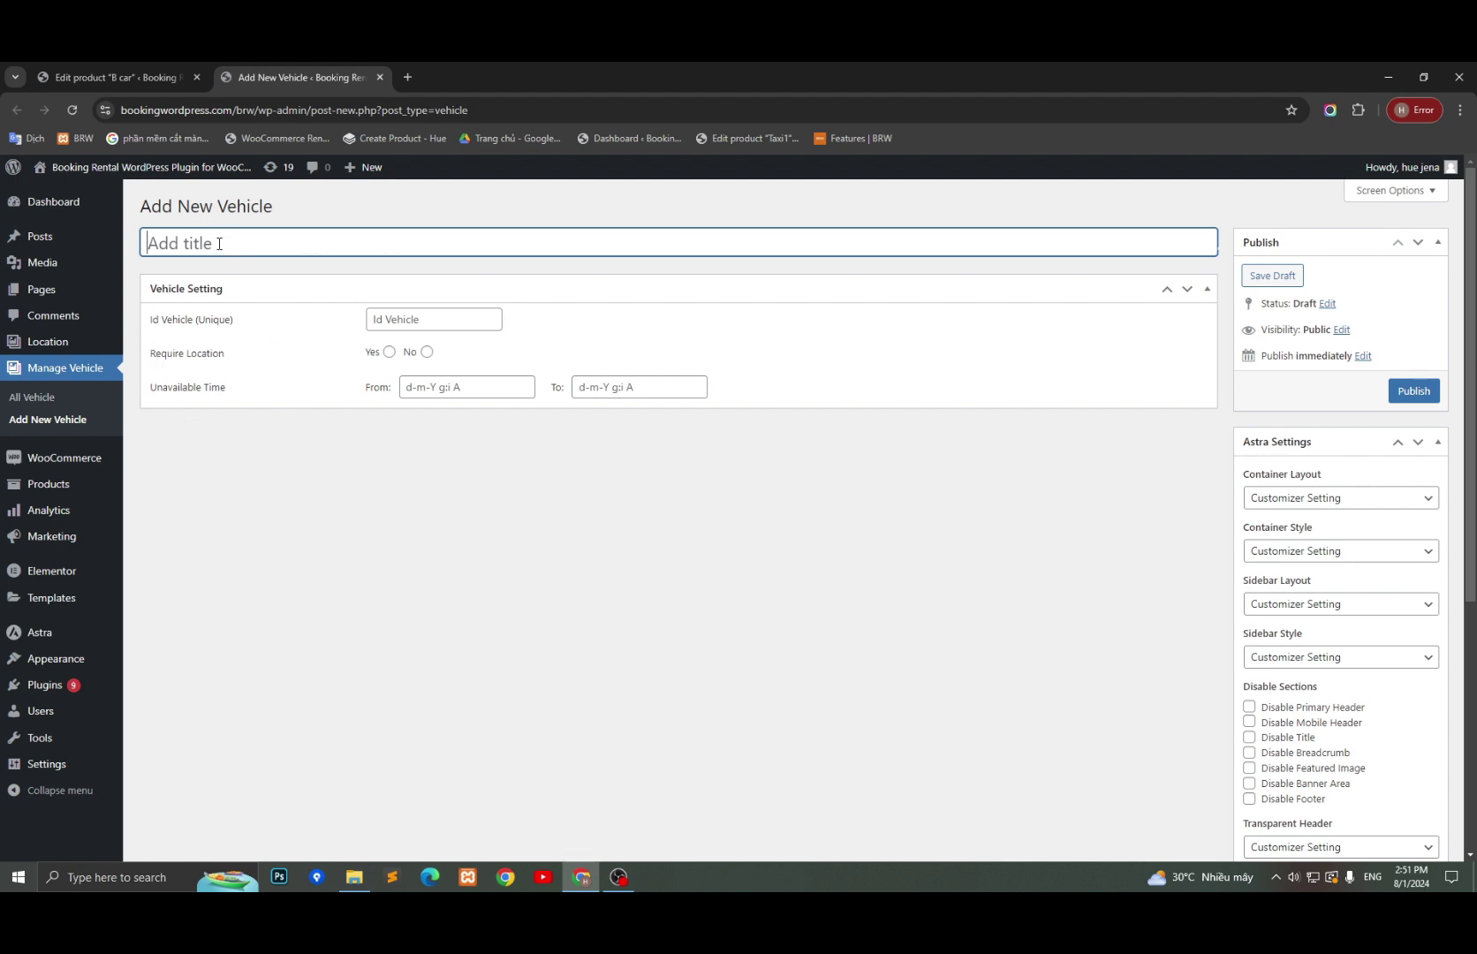
pyautogui.write('Bcar3')
pyautogui.press('BackSpace')
pyautogui.press('BackSpace')
pyautogui.doubleClick(220, 244)
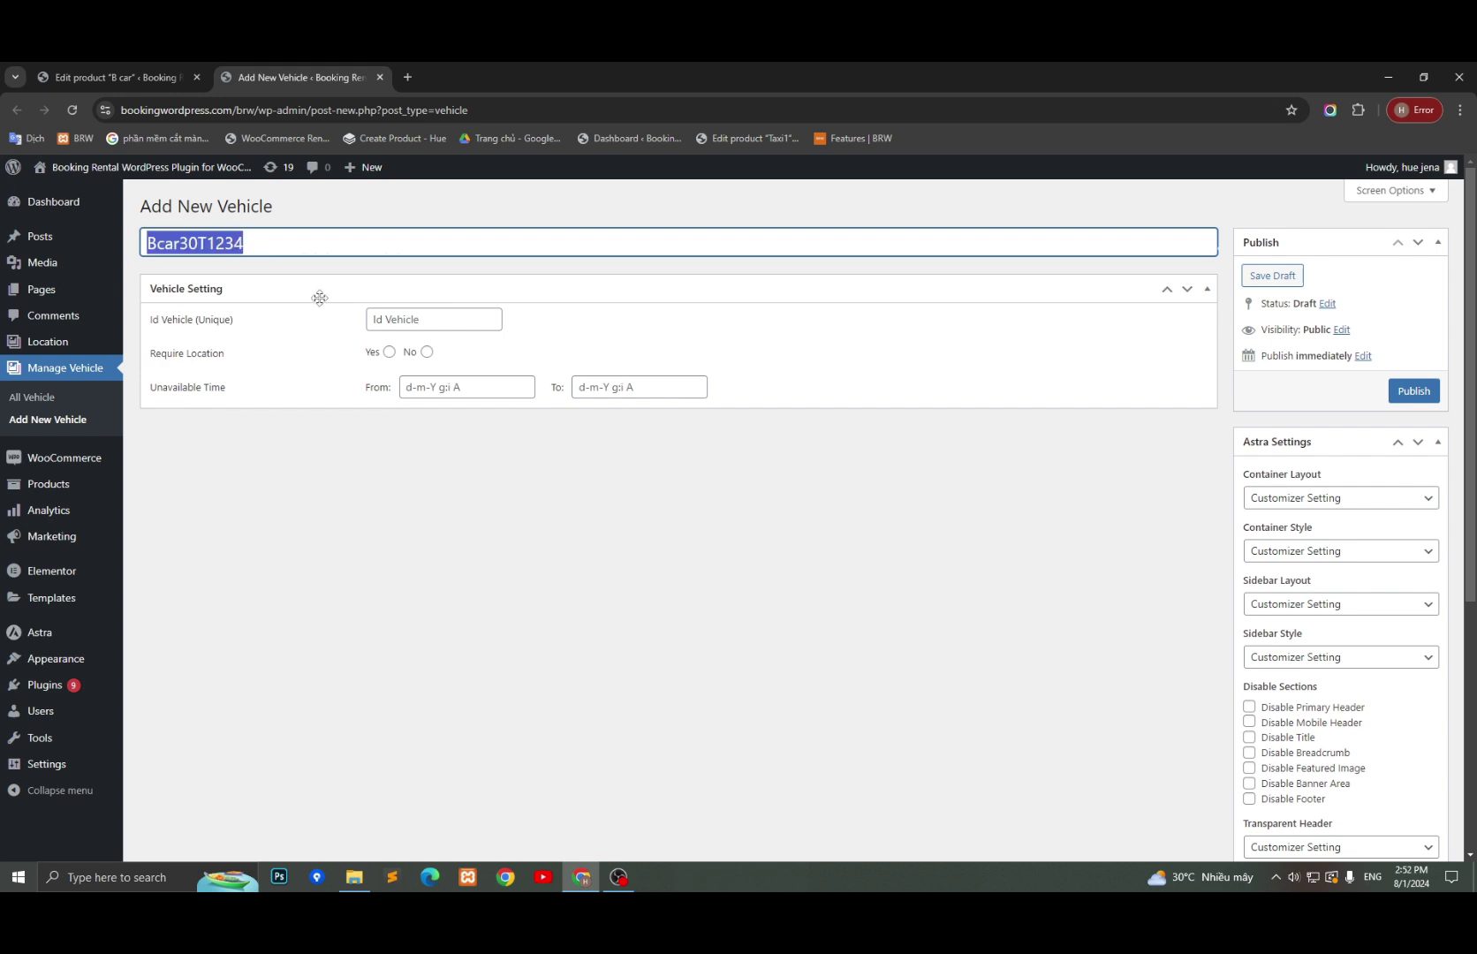
pyautogui.click(433, 319)
# - Make a location required for vehicle Bcar30T1234 and set its vehicle location to California
pyautogui.click(389, 353)
pyautogui.click(390, 351)
pyautogui.click(393, 387)
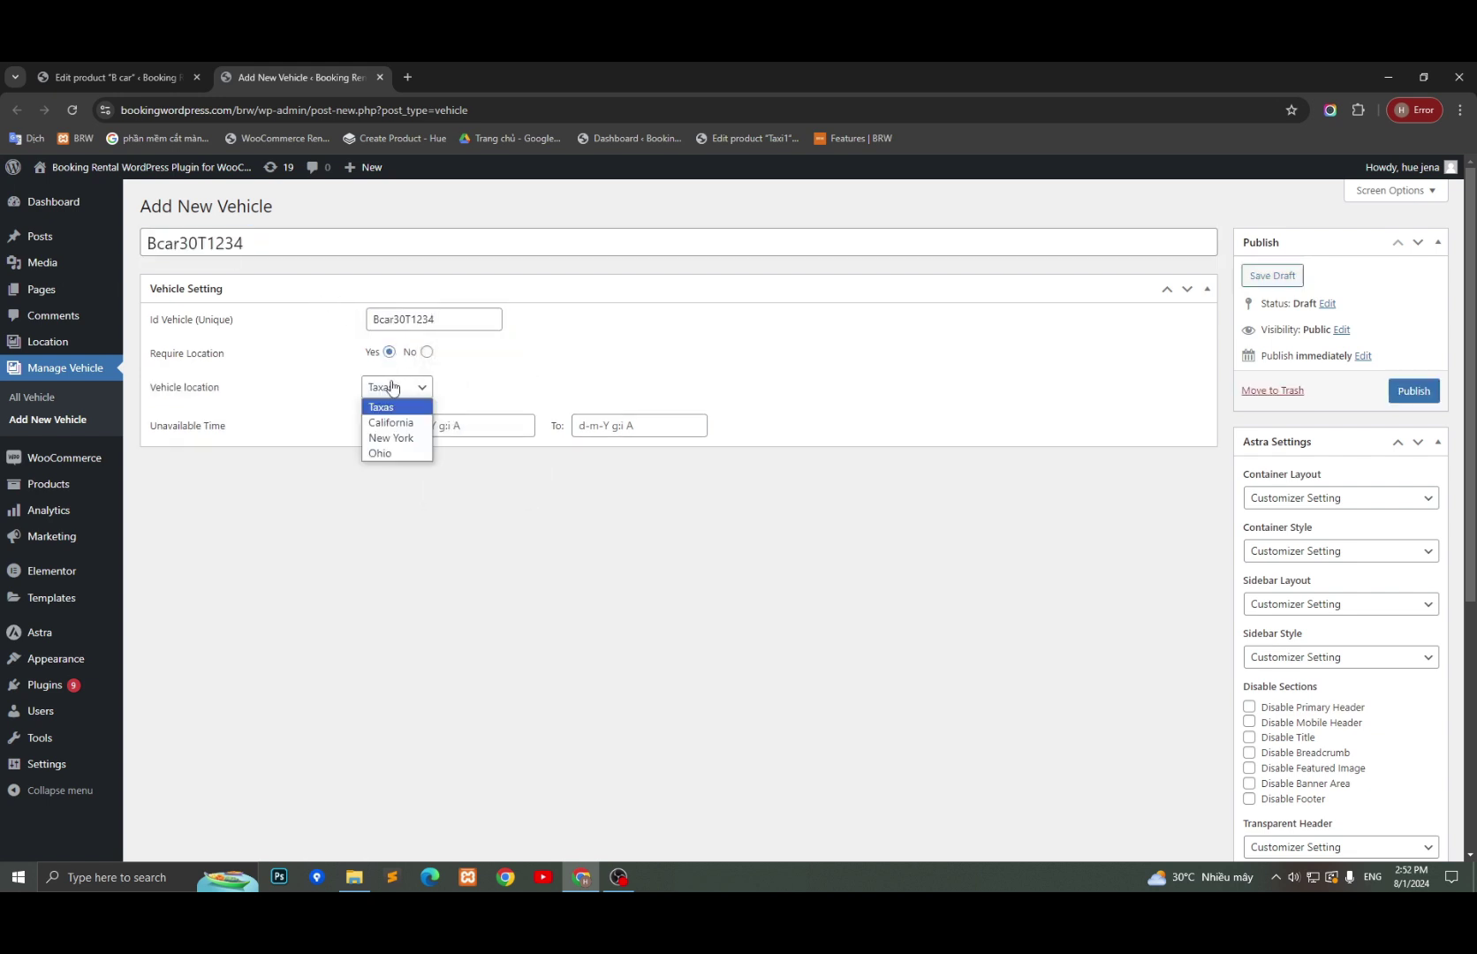
pyautogui.click(391, 423)
# - Set the vehicle's unavailable time from 01-09-2024 7:00 AM to 09-09-2024 7:00 AM and publish it
pyautogui.click(451, 426)
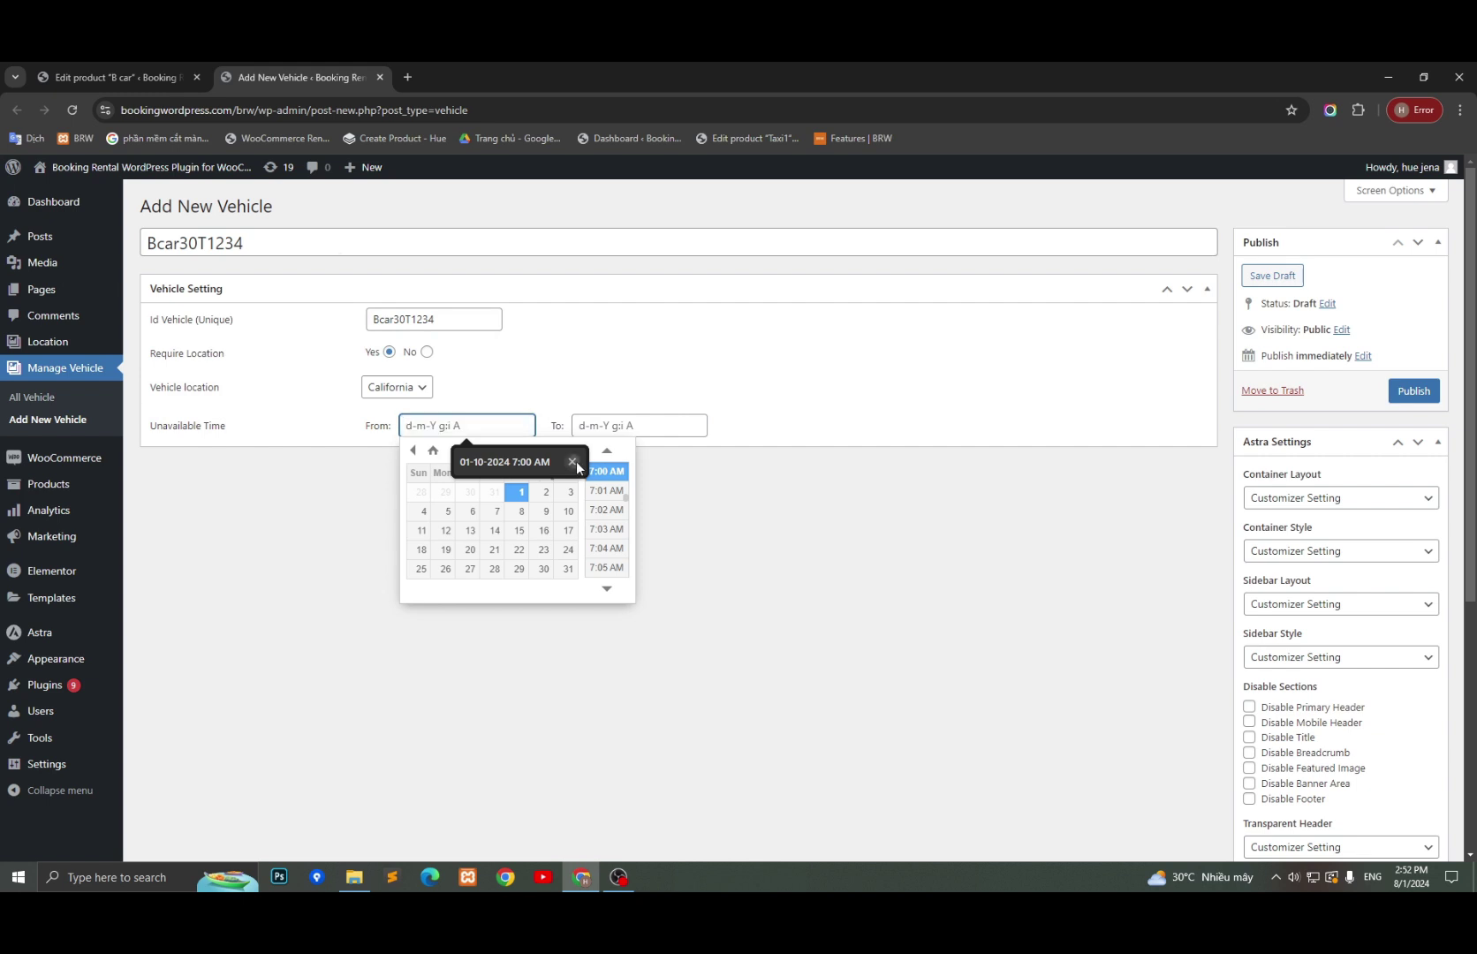
pyautogui.click(574, 464)
pyautogui.click(571, 450)
pyautogui.click(423, 492)
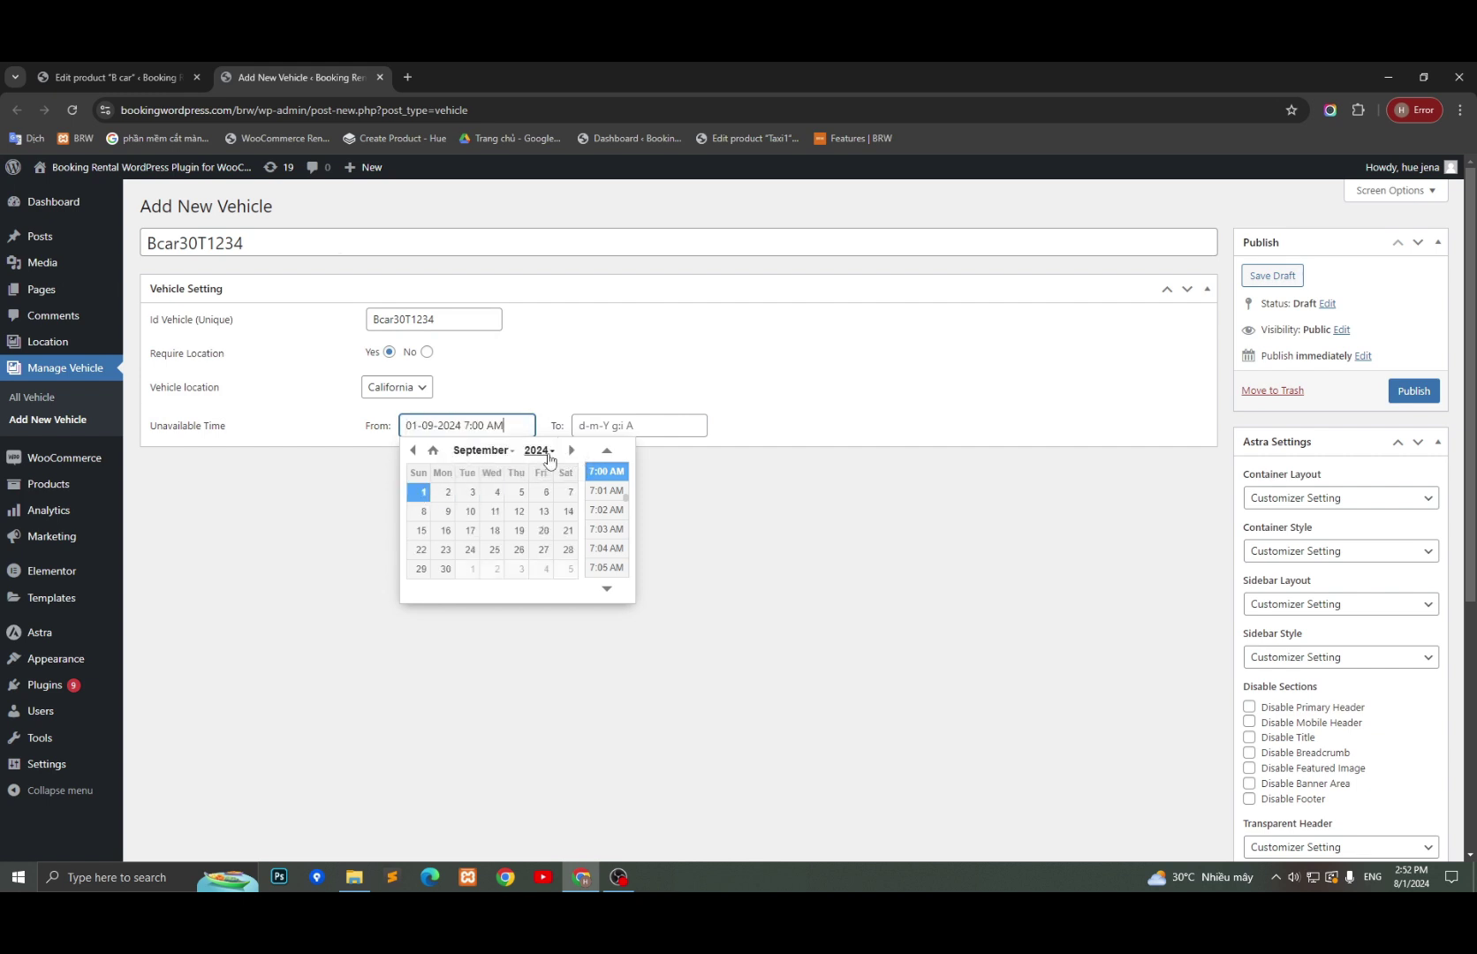
pyautogui.click(618, 428)
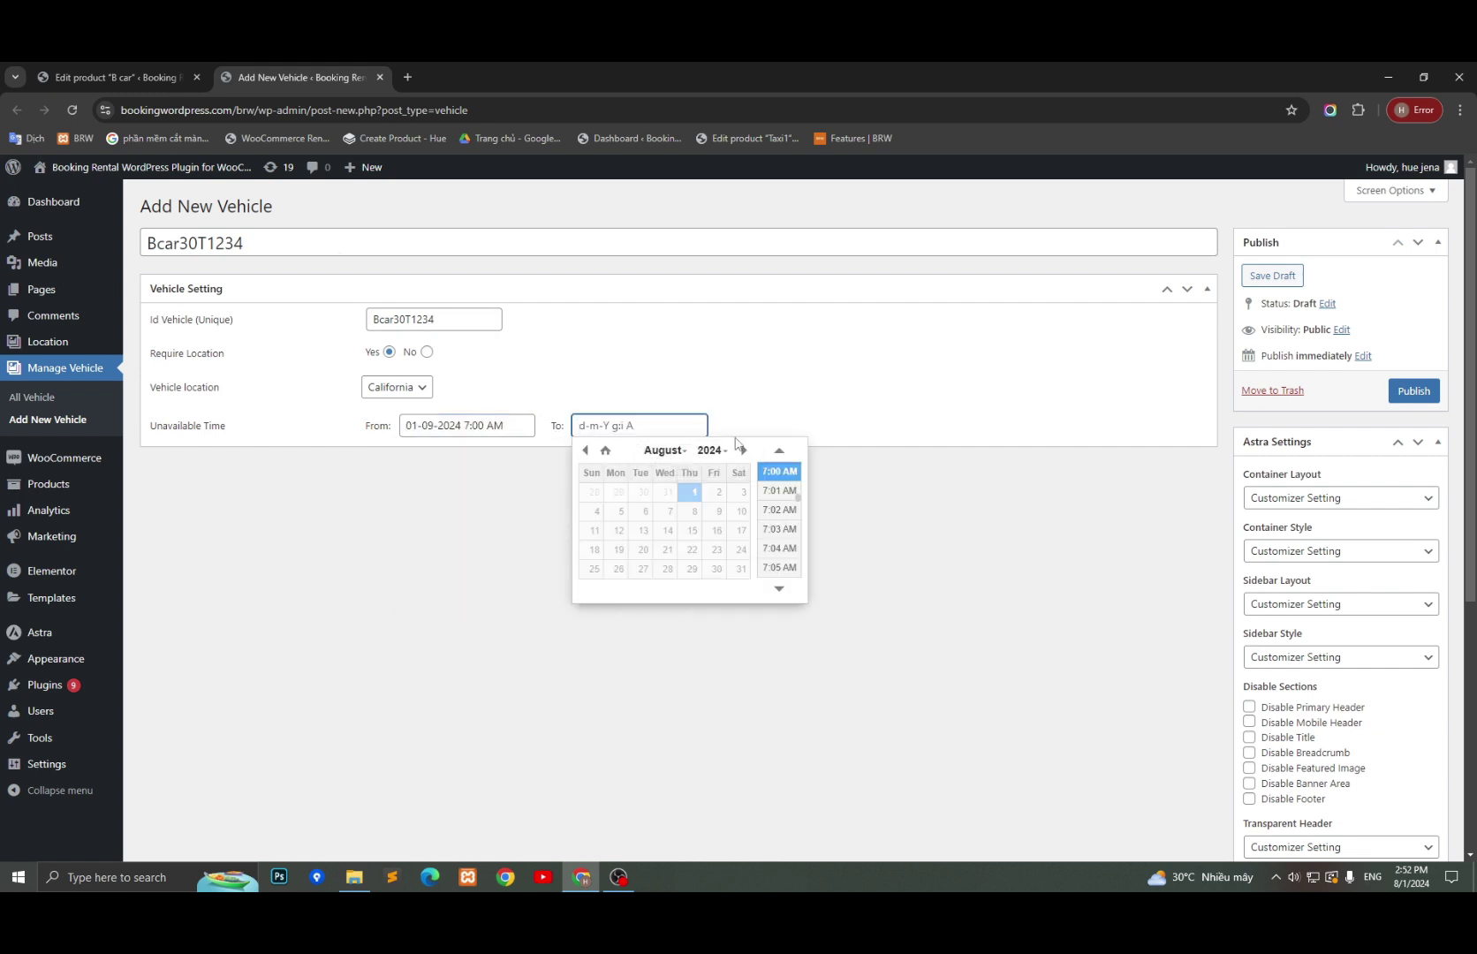
pyautogui.click(742, 450)
pyautogui.click(619, 510)
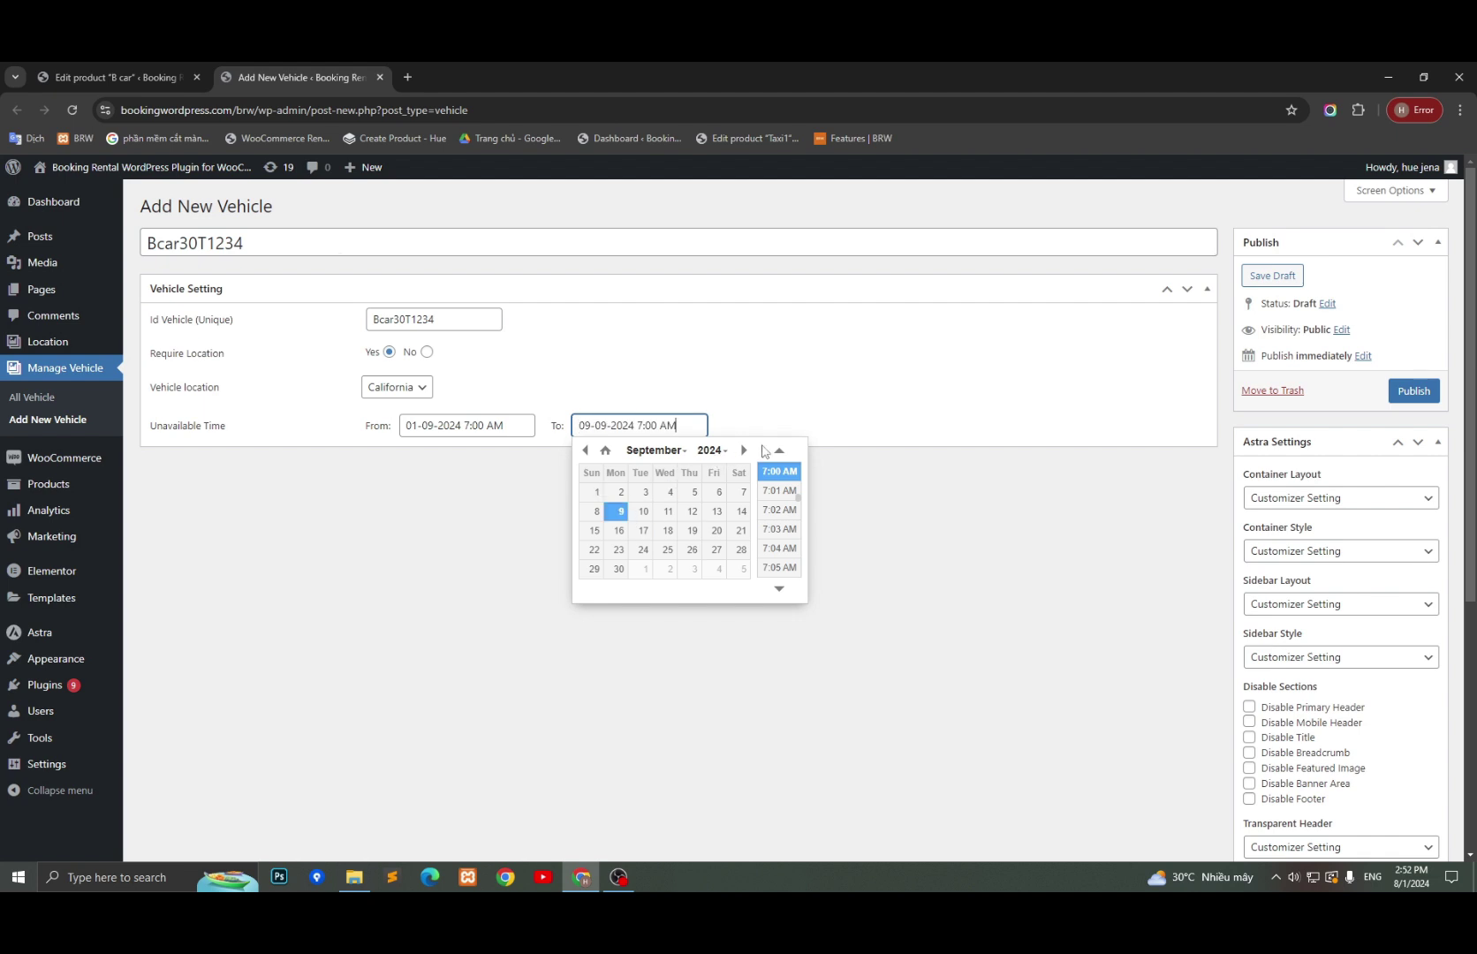
pyautogui.click(1411, 390)
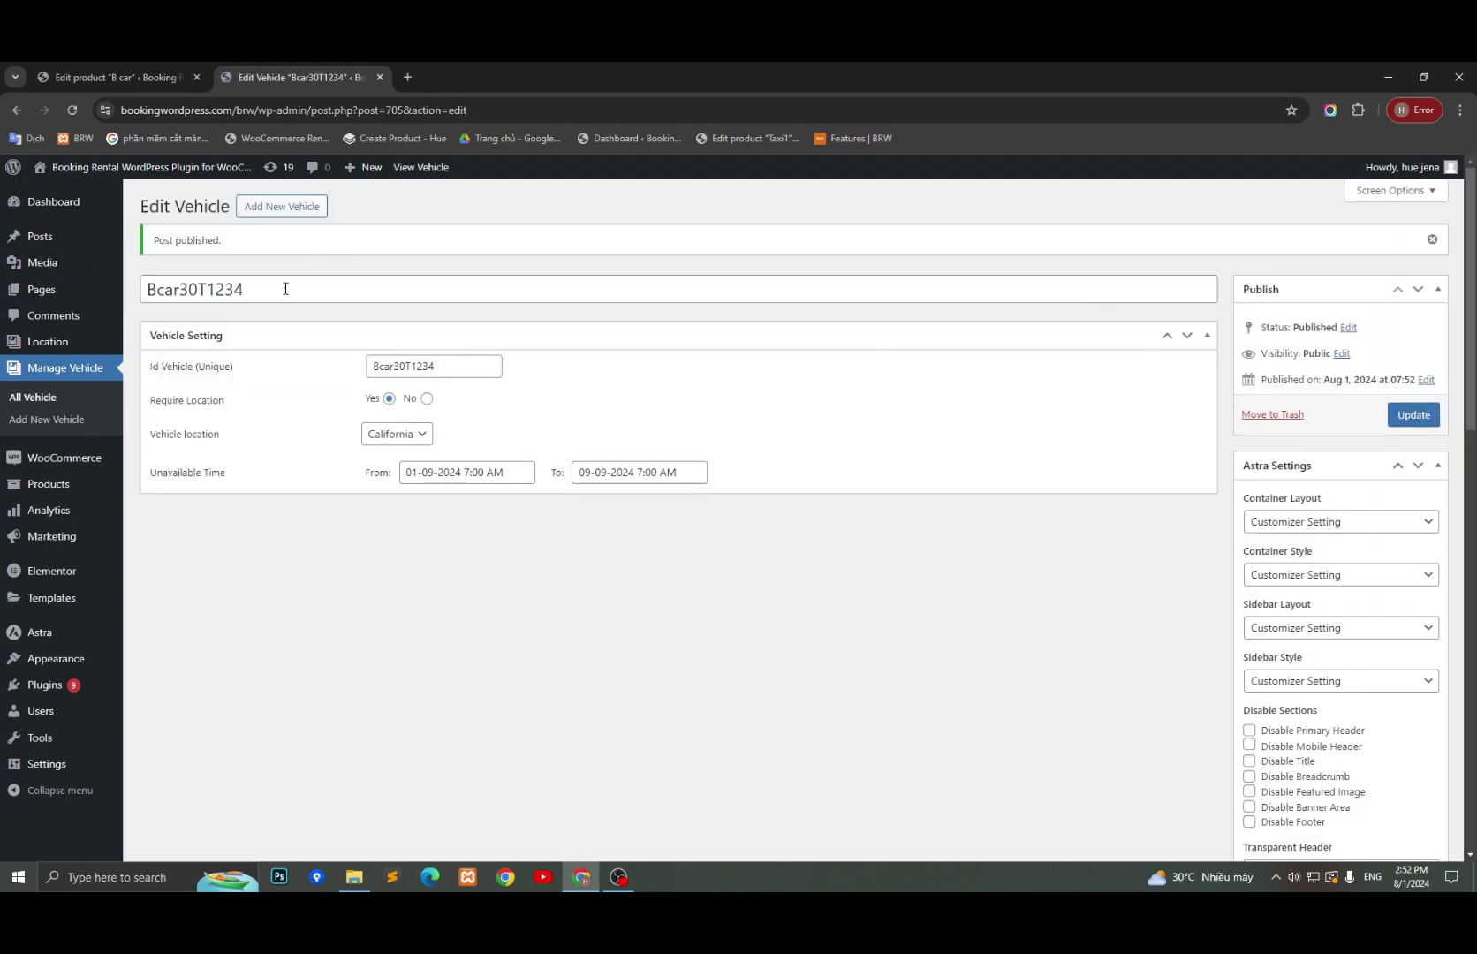
# - Add a second vehicle titled Bcar30F1254 and copy the title into its unique vehicle ID
pyautogui.click(274, 208)
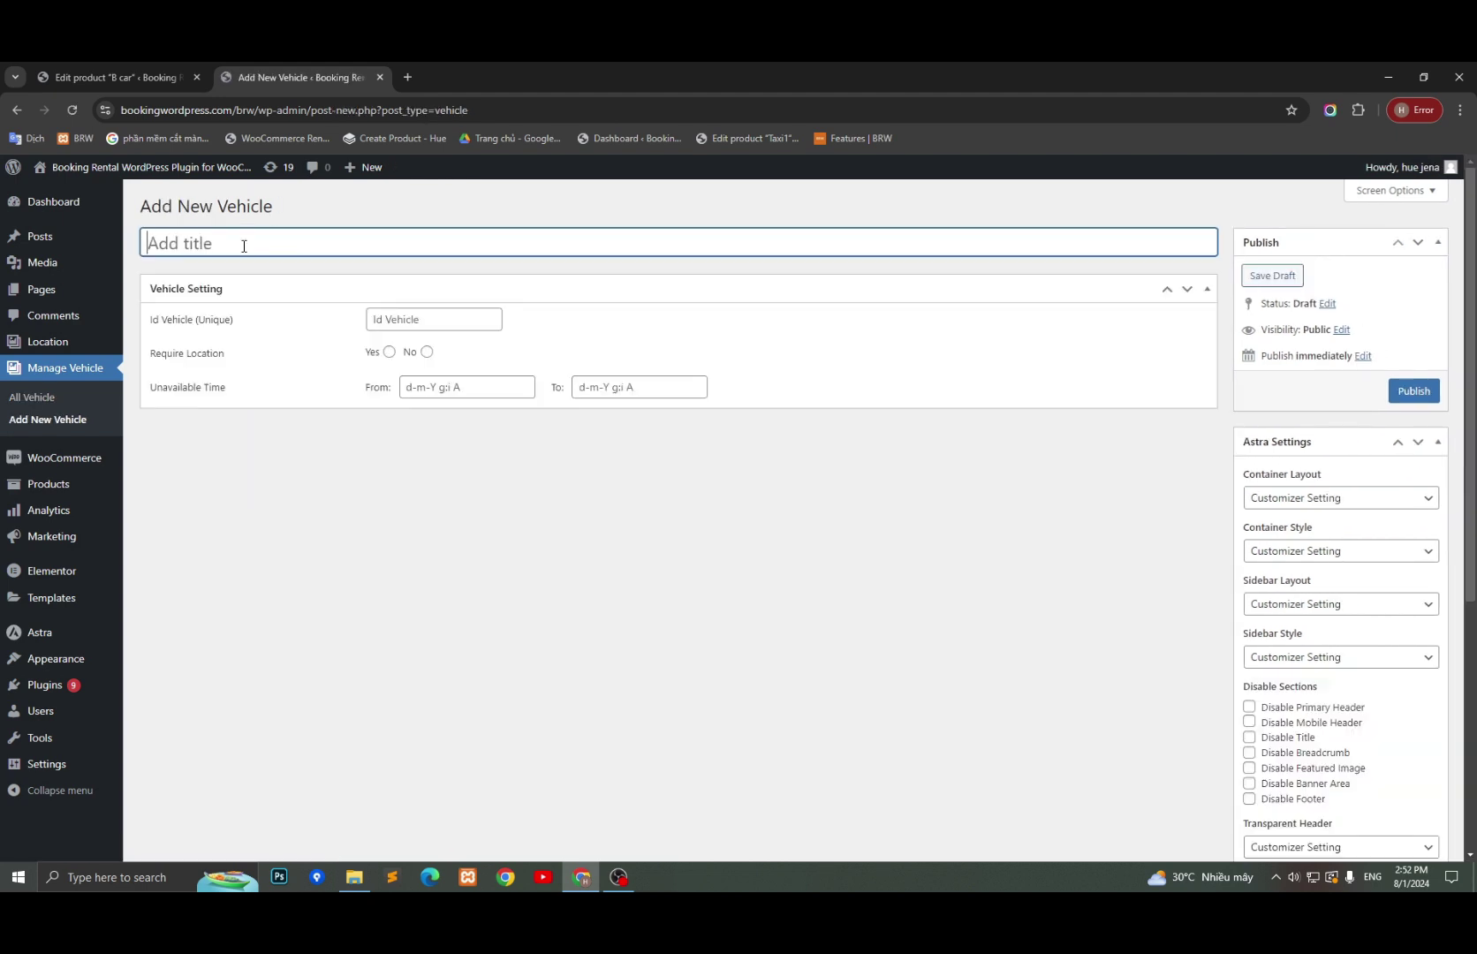
pyautogui.write('Bcar30F1254')
pyautogui.hotkey('ctrl', 'a')
pyautogui.hotkey('ctrl', 'c')
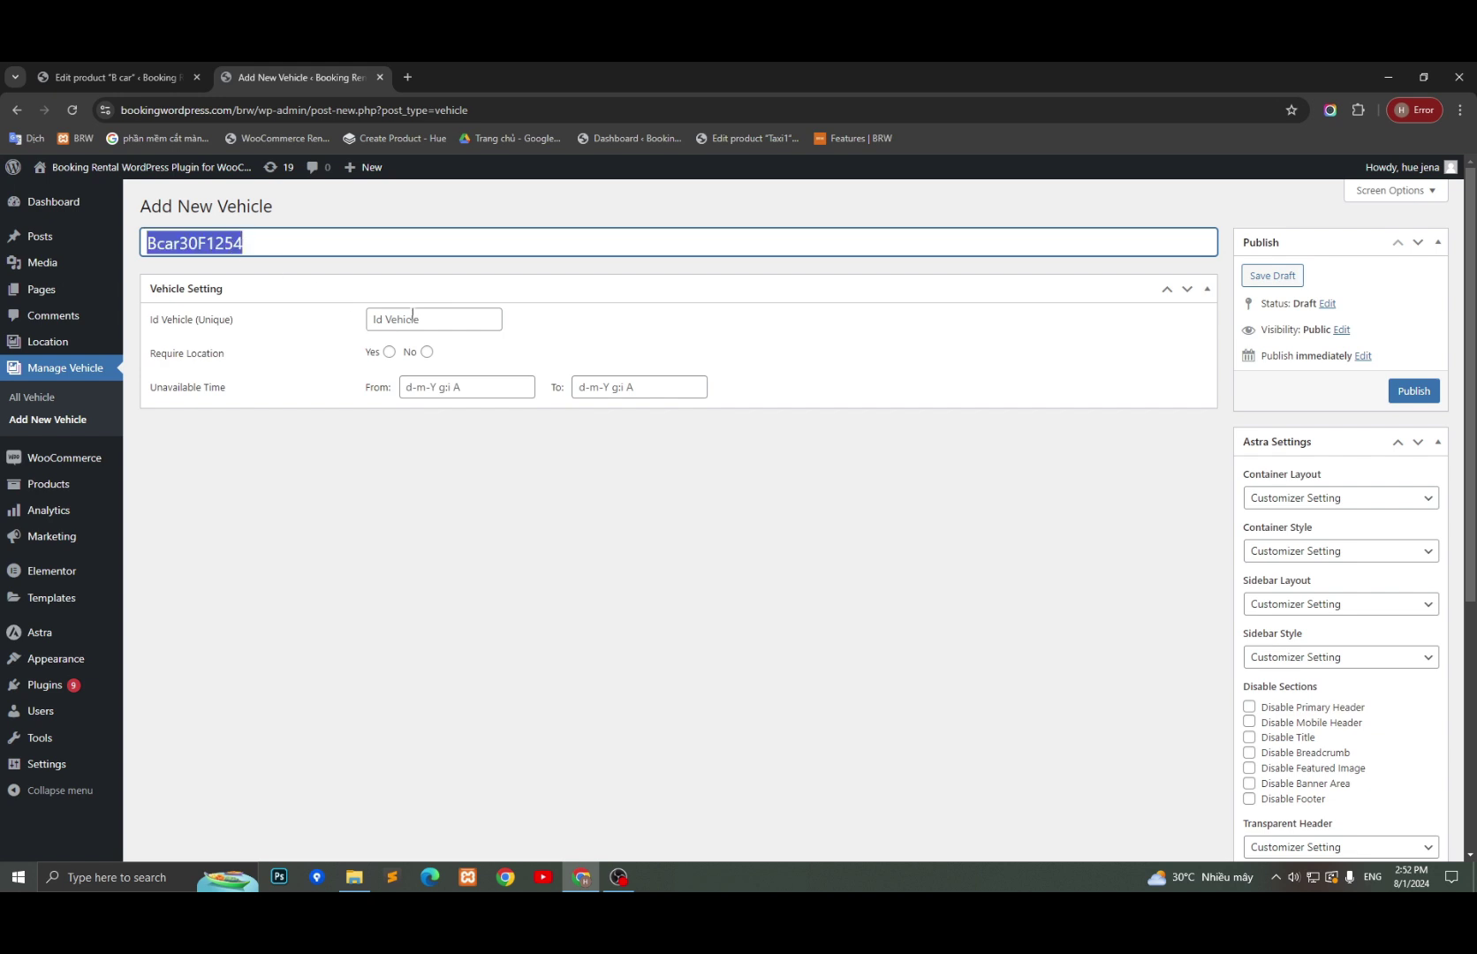
pyautogui.click(413, 317)
pyautogui.hotkey('ctrl', 'v')
# - Make a location required for vehicle Bcar30F1254, set the location to Ohio and publish the vehicle
pyautogui.click(388, 352)
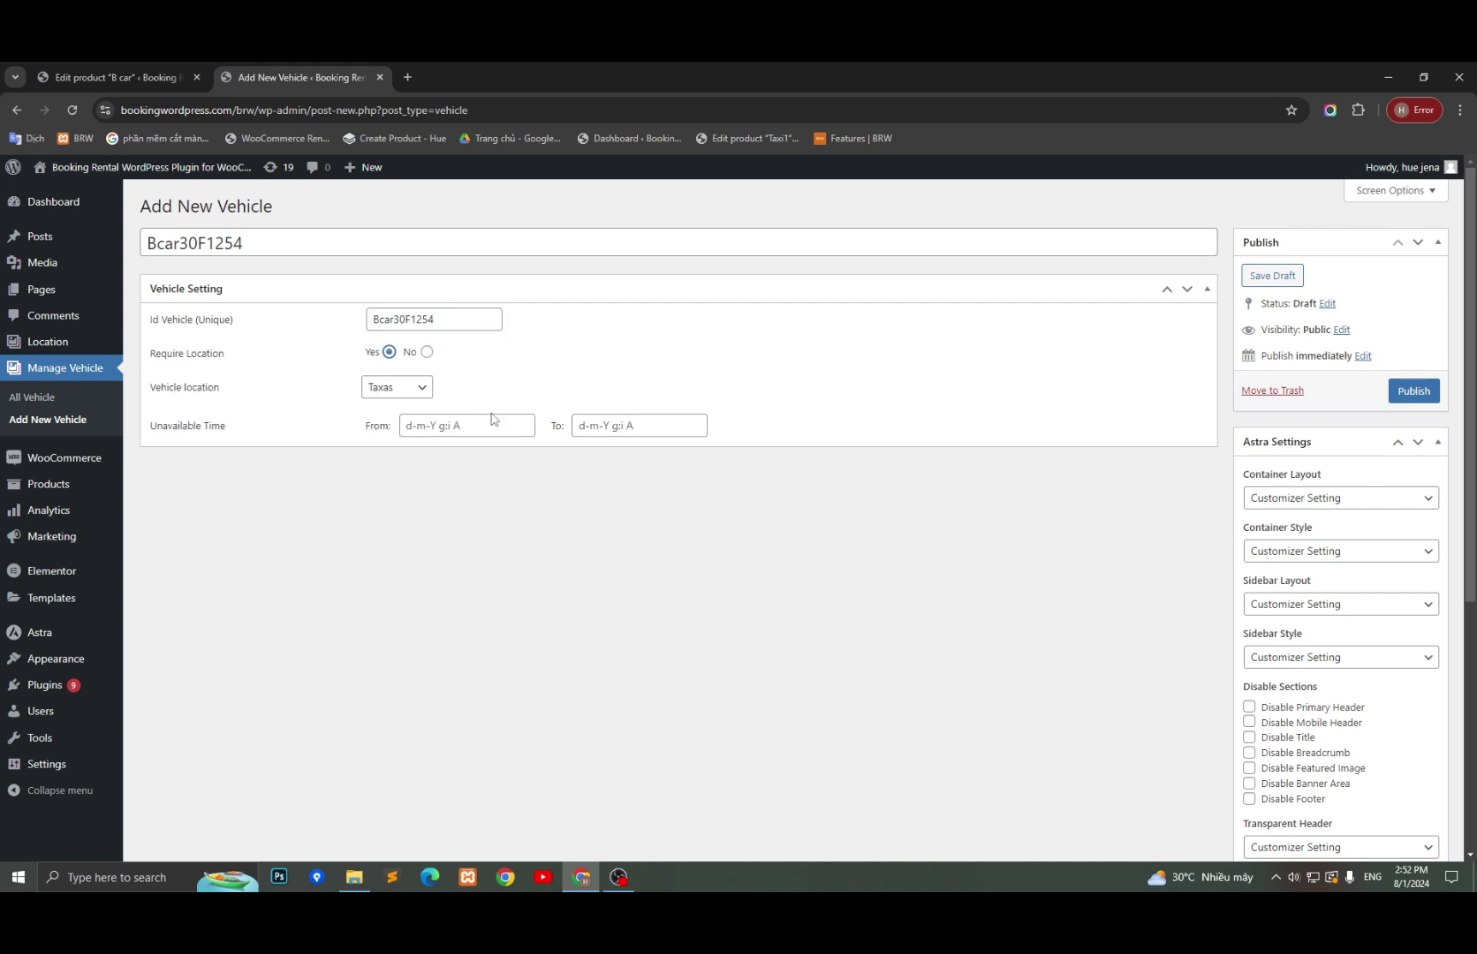
pyautogui.click(396, 389)
pyautogui.click(402, 450)
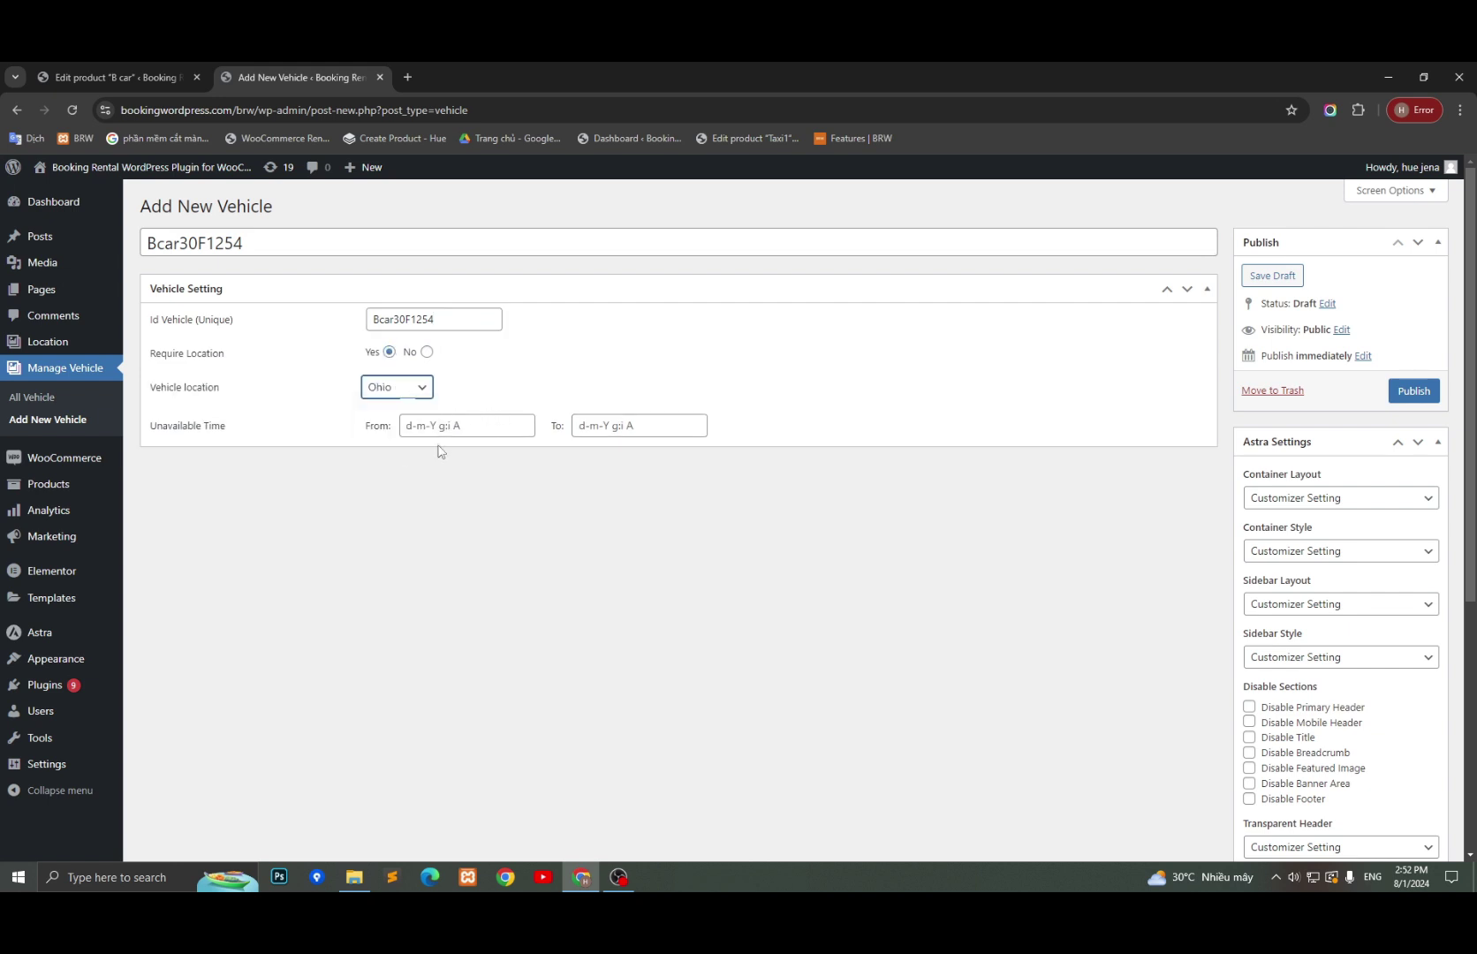
pyautogui.click(1413, 391)
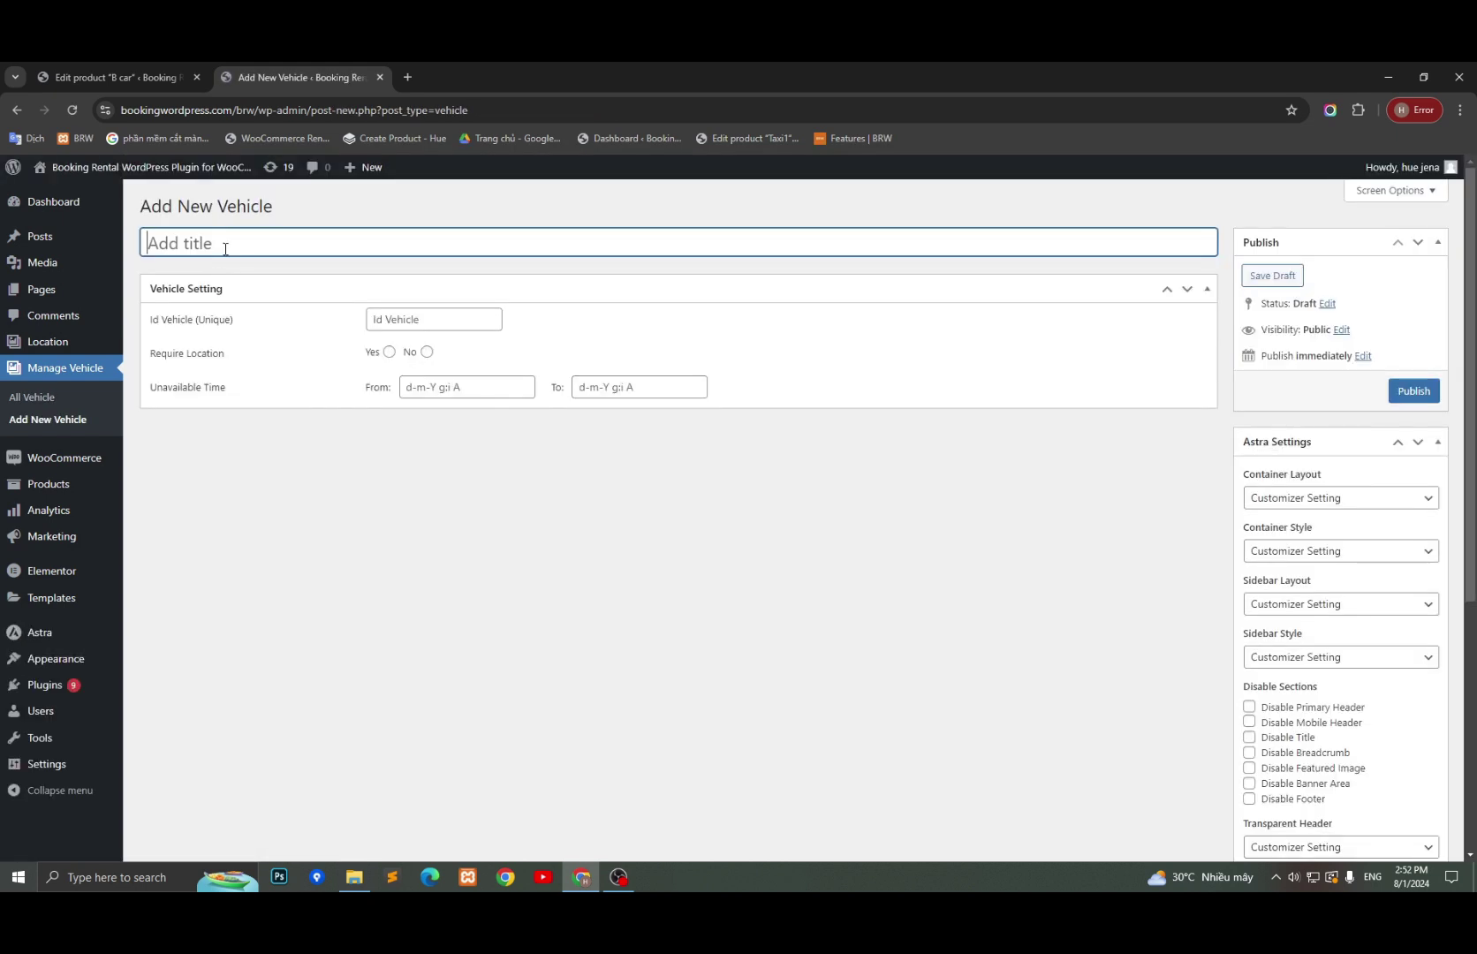
# - Title the third vehicle Bcar16K2341, reuse the title as its unique vehicle ID and set Require Location to No
pyautogui.write('Bcar16K2341')
pyautogui.doubleClick(203, 247)
pyautogui.hotkey('ctrl', 'c')
pyautogui.click(457, 319)
pyautogui.hotkey('ctrl', 'v')
pyautogui.click(427, 351)
# - Set the third vehicle's unavailable time from 01-10-2024 7:00 AM to 06-10-2024 7:00 AM and publish it
pyautogui.click(467, 388)
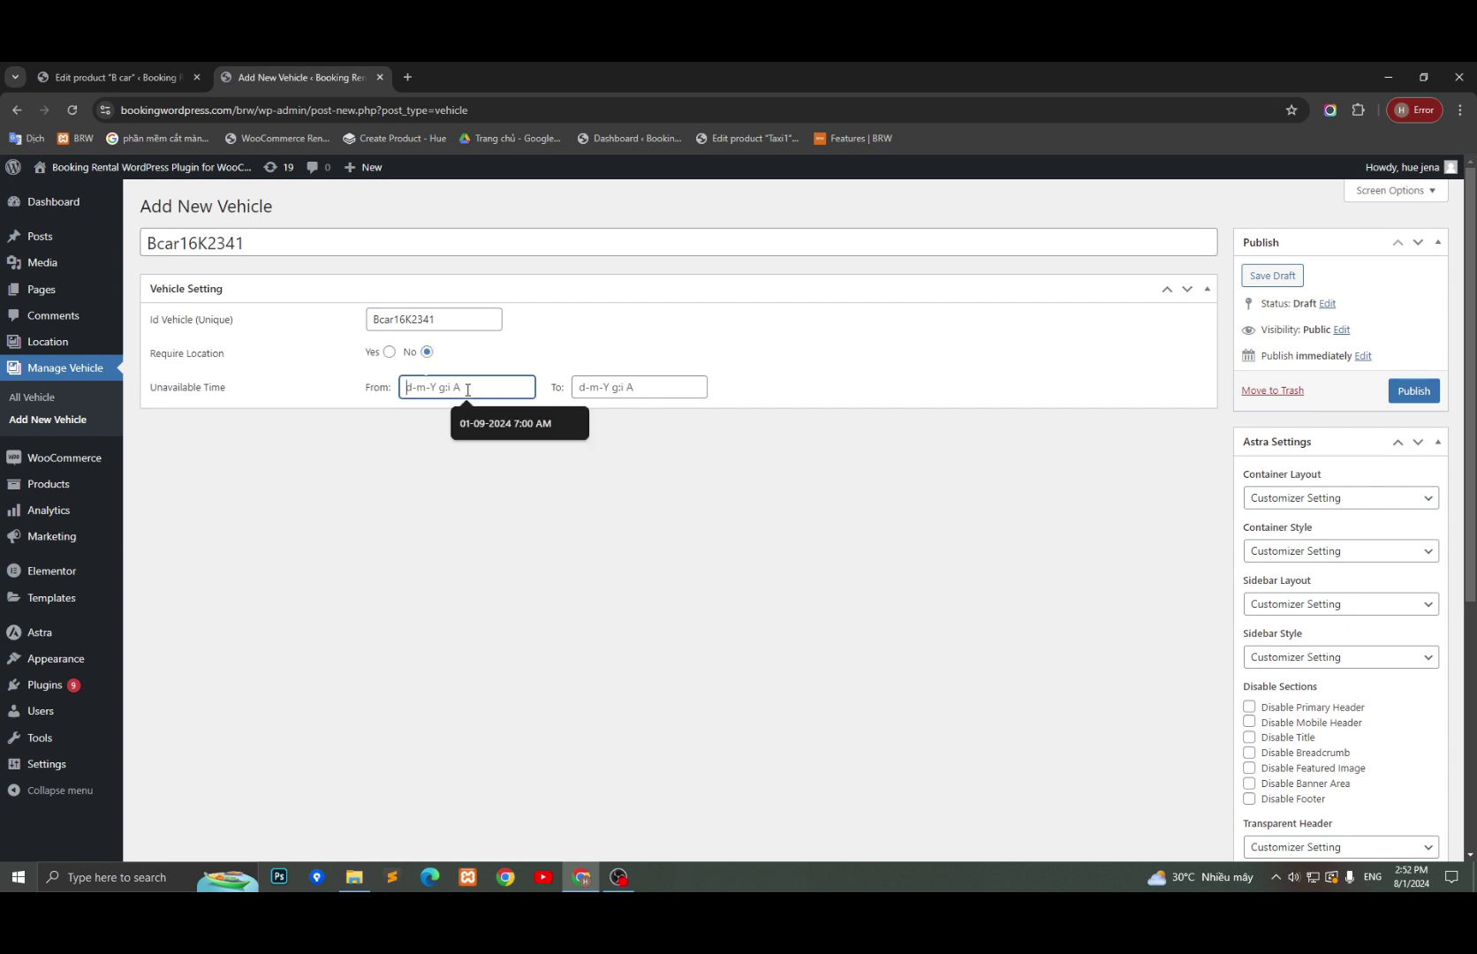
pyautogui.click(570, 413)
pyautogui.click(569, 413)
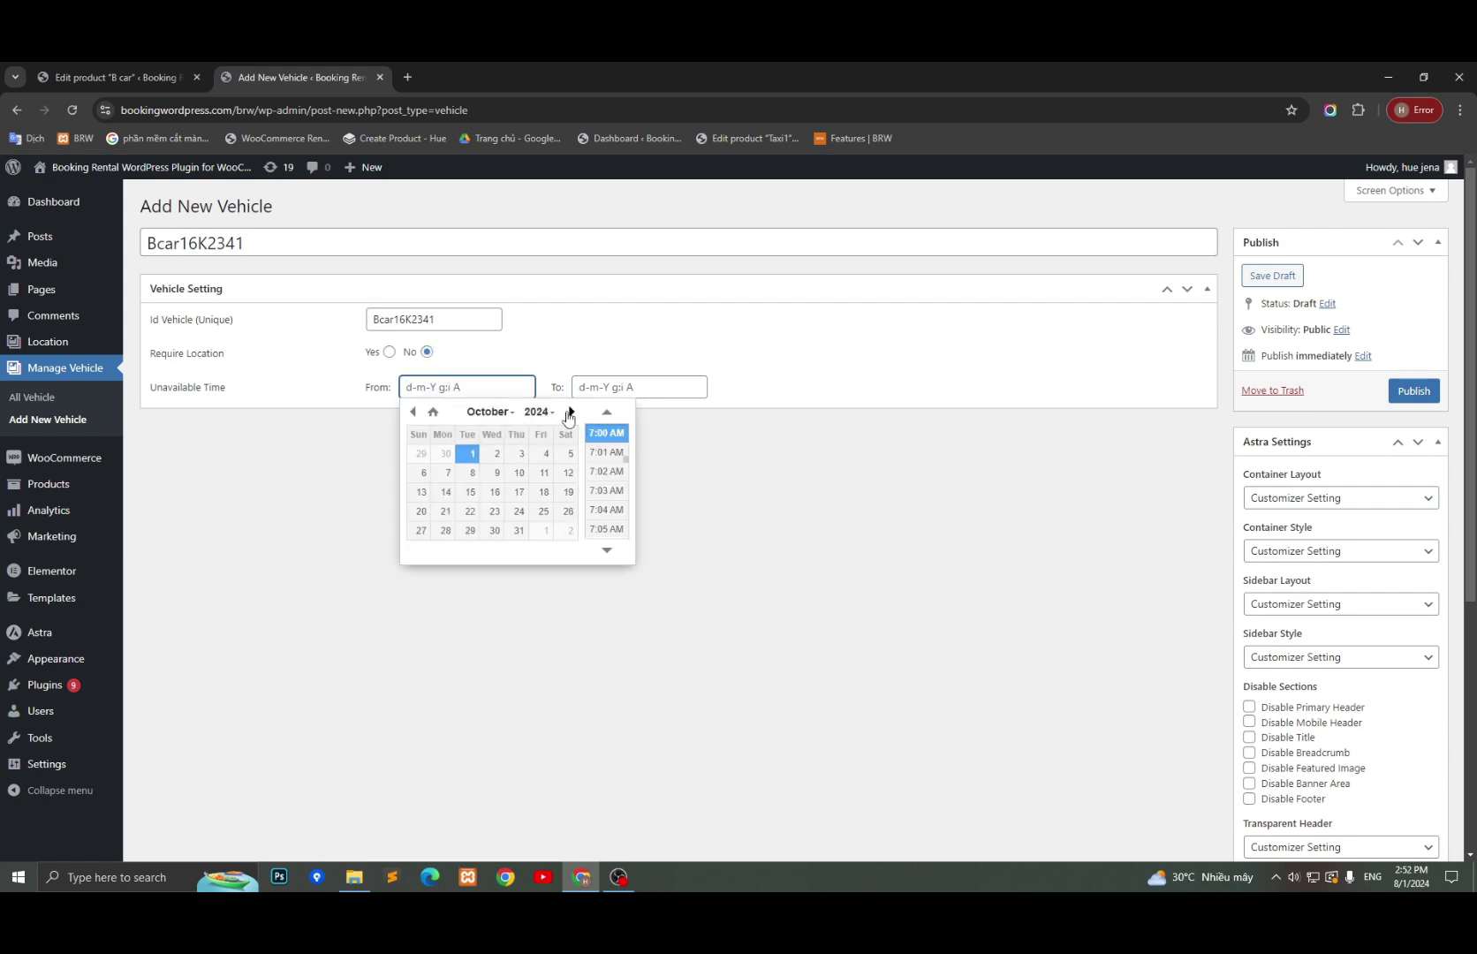
pyautogui.click(473, 453)
pyautogui.click(629, 388)
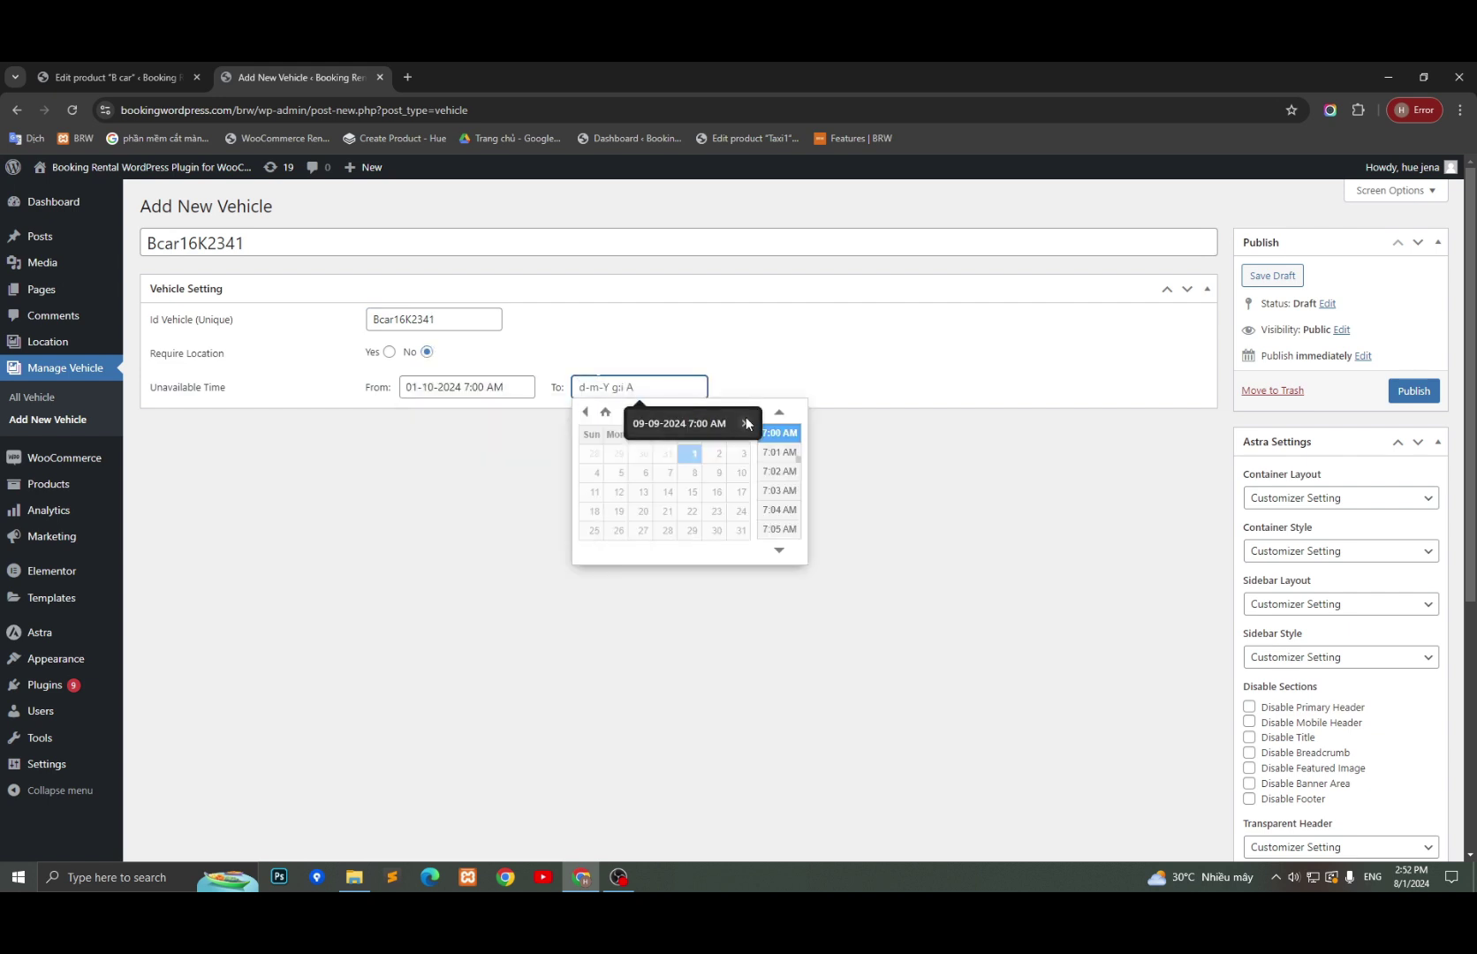
pyautogui.click(744, 412)
pyautogui.click(744, 412)
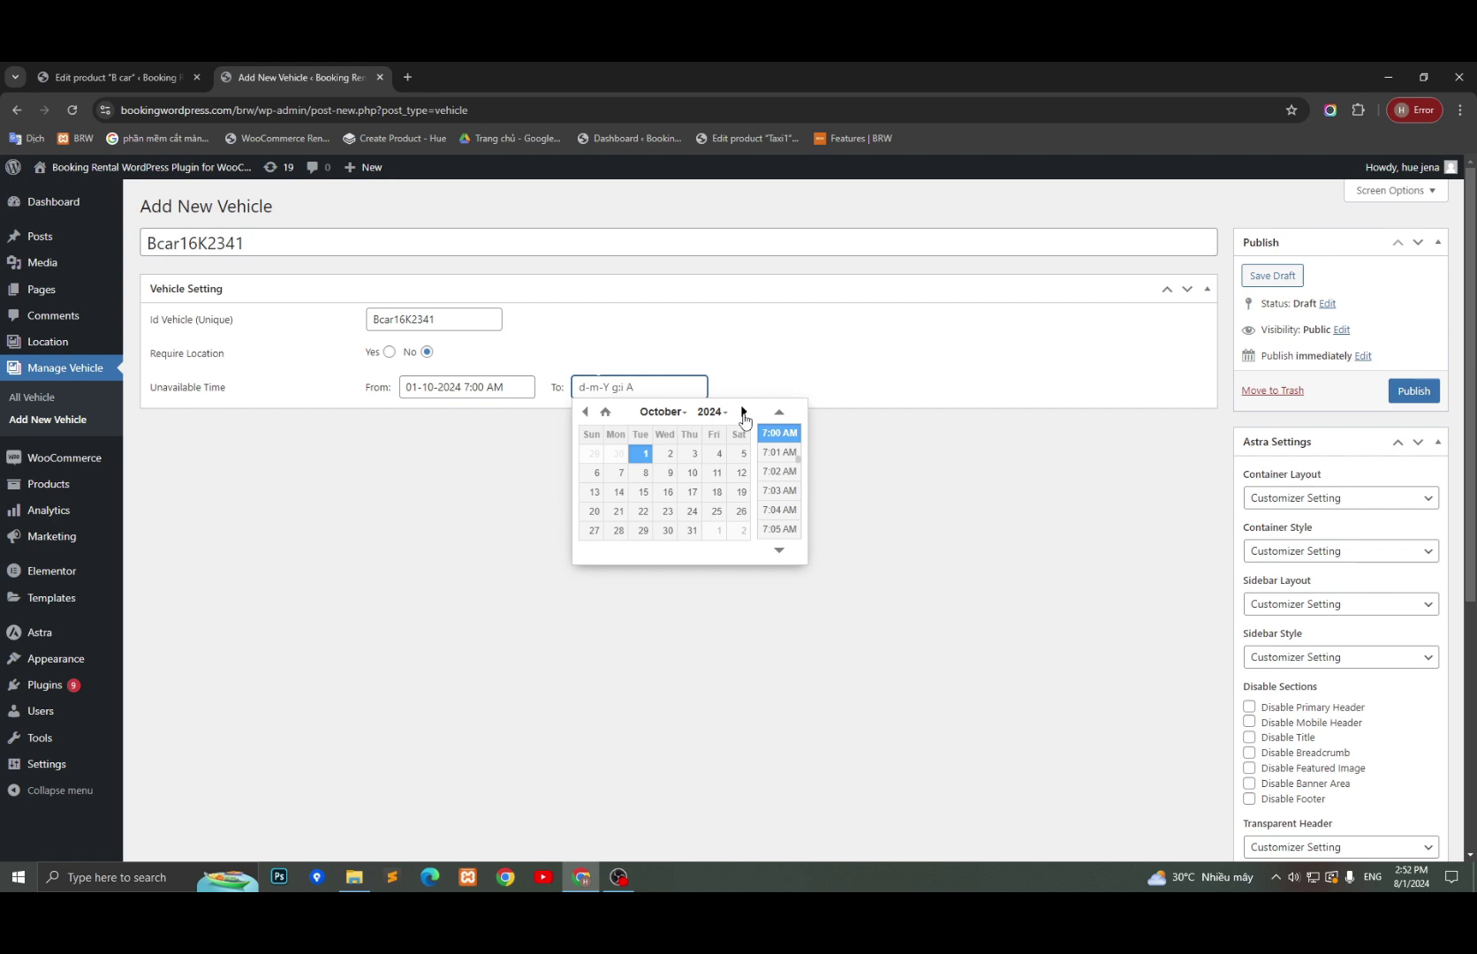
pyautogui.click(597, 473)
pyautogui.click(1414, 391)
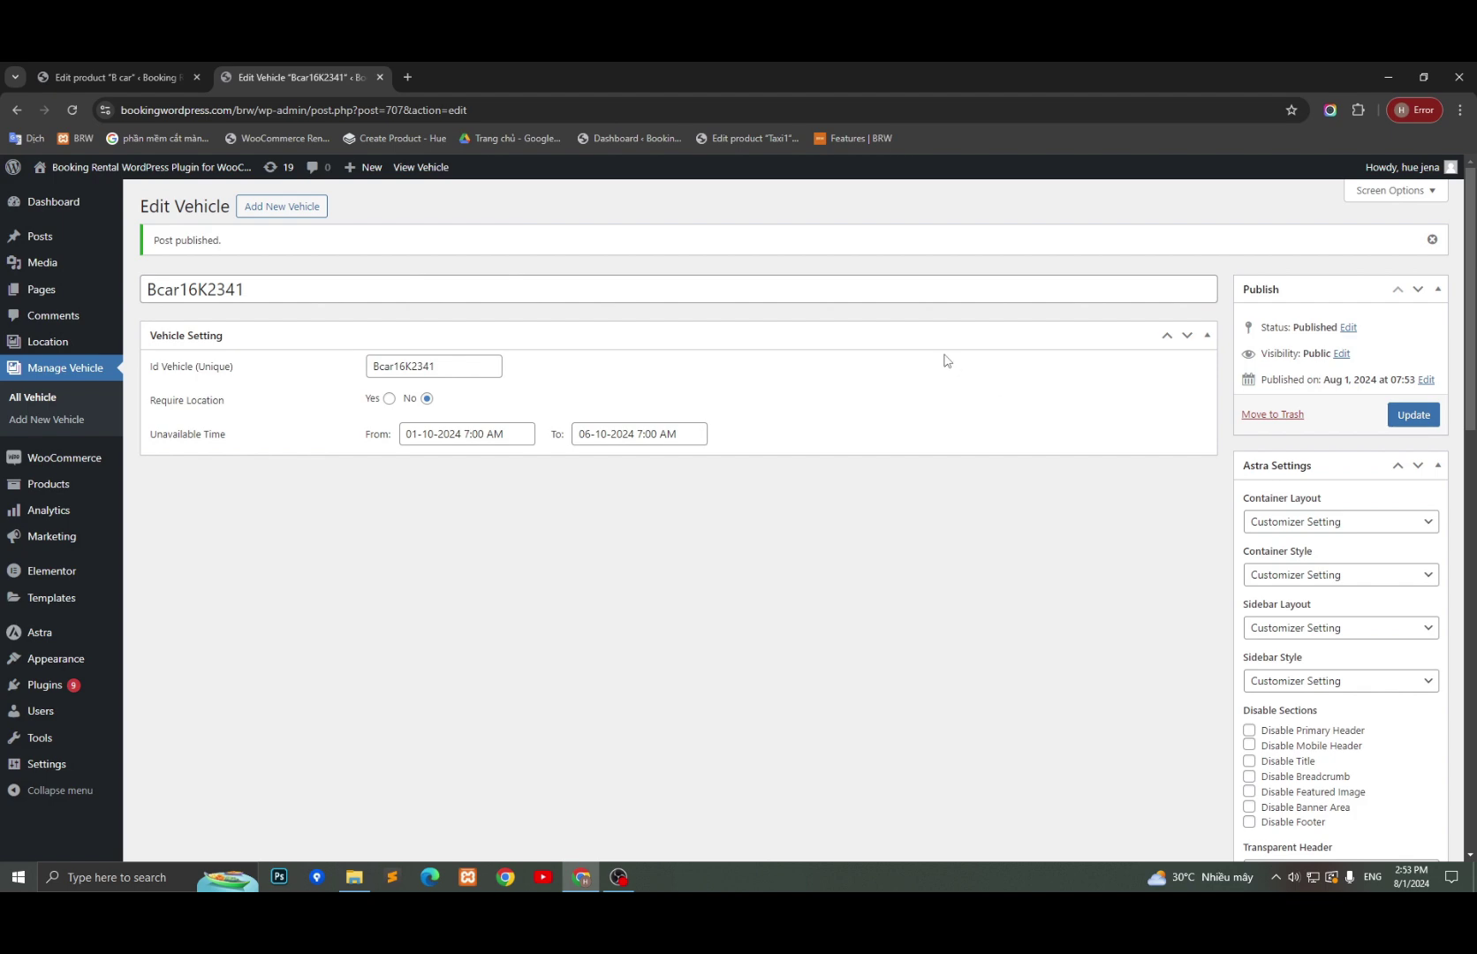
# - Return to the B car product's edit page and reload it
pyautogui.click(91, 80)
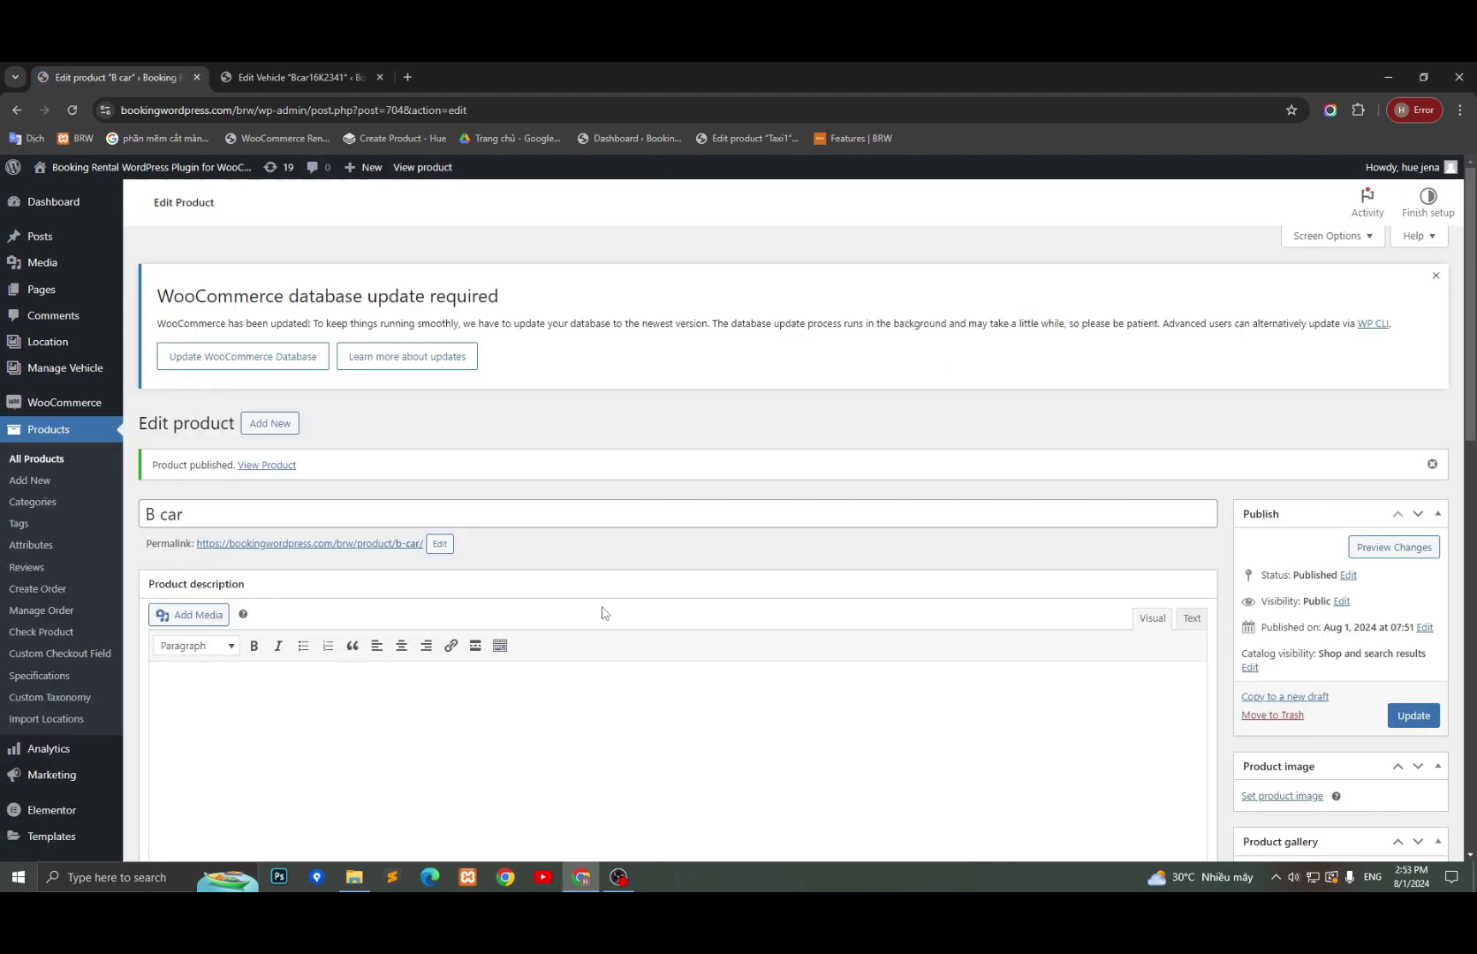
pyautogui.scroll(-5, 654, 566)
pyautogui.click(495, 113)
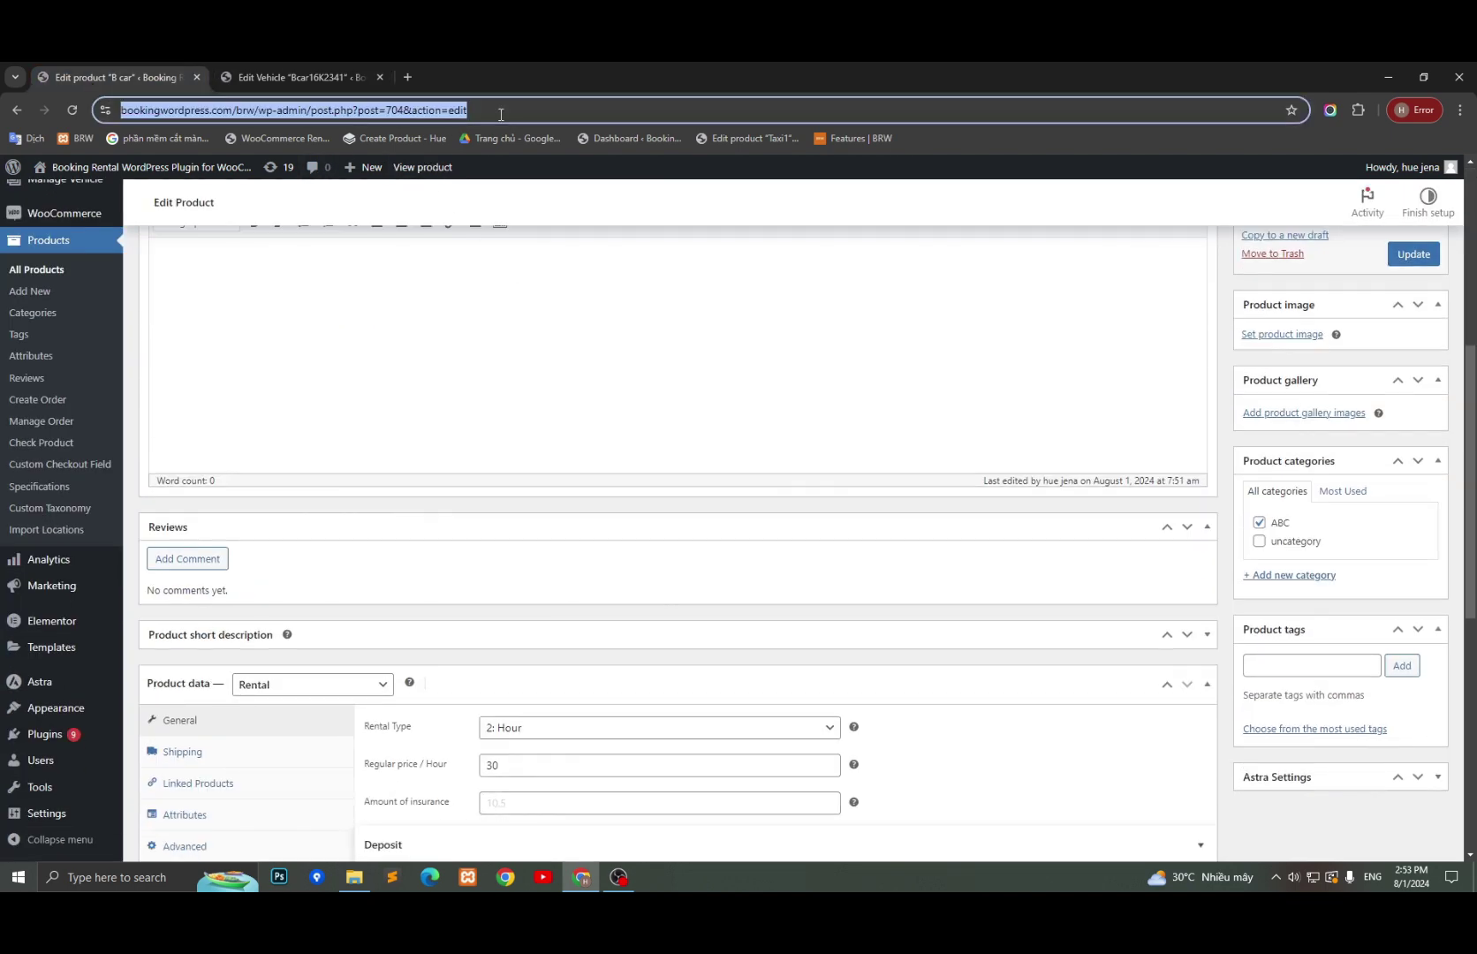
pyautogui.press('Return')
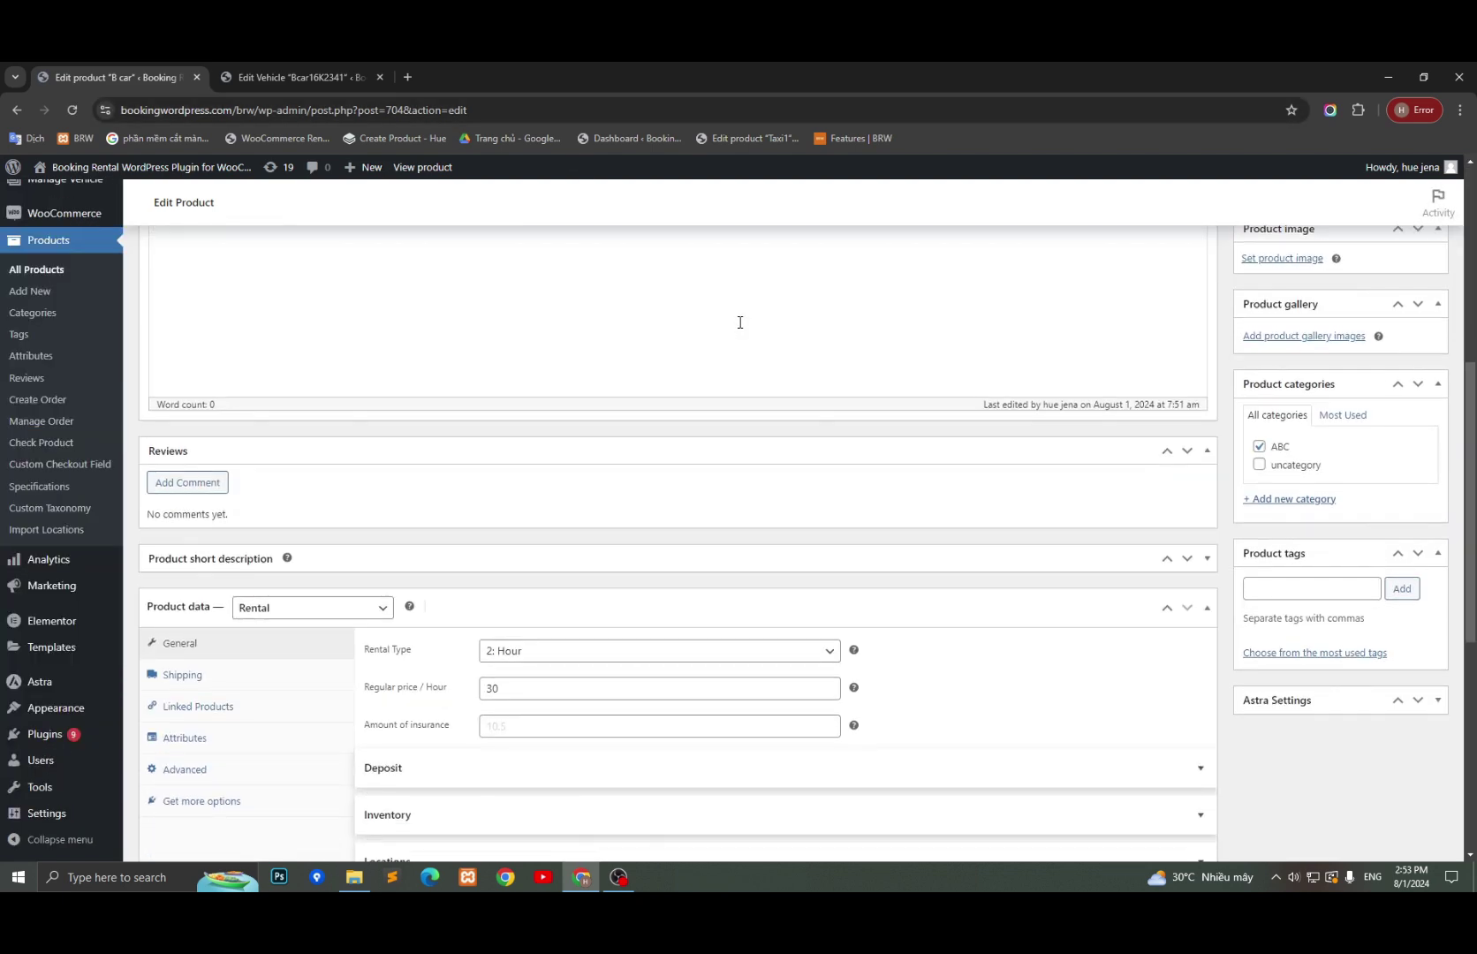
# - Set B car's inventory control to Manually and choose vehicles Bcar16K2341, Bcar30F1254 and Bcar30T1234
pyautogui.scroll(-3, 738, 322)
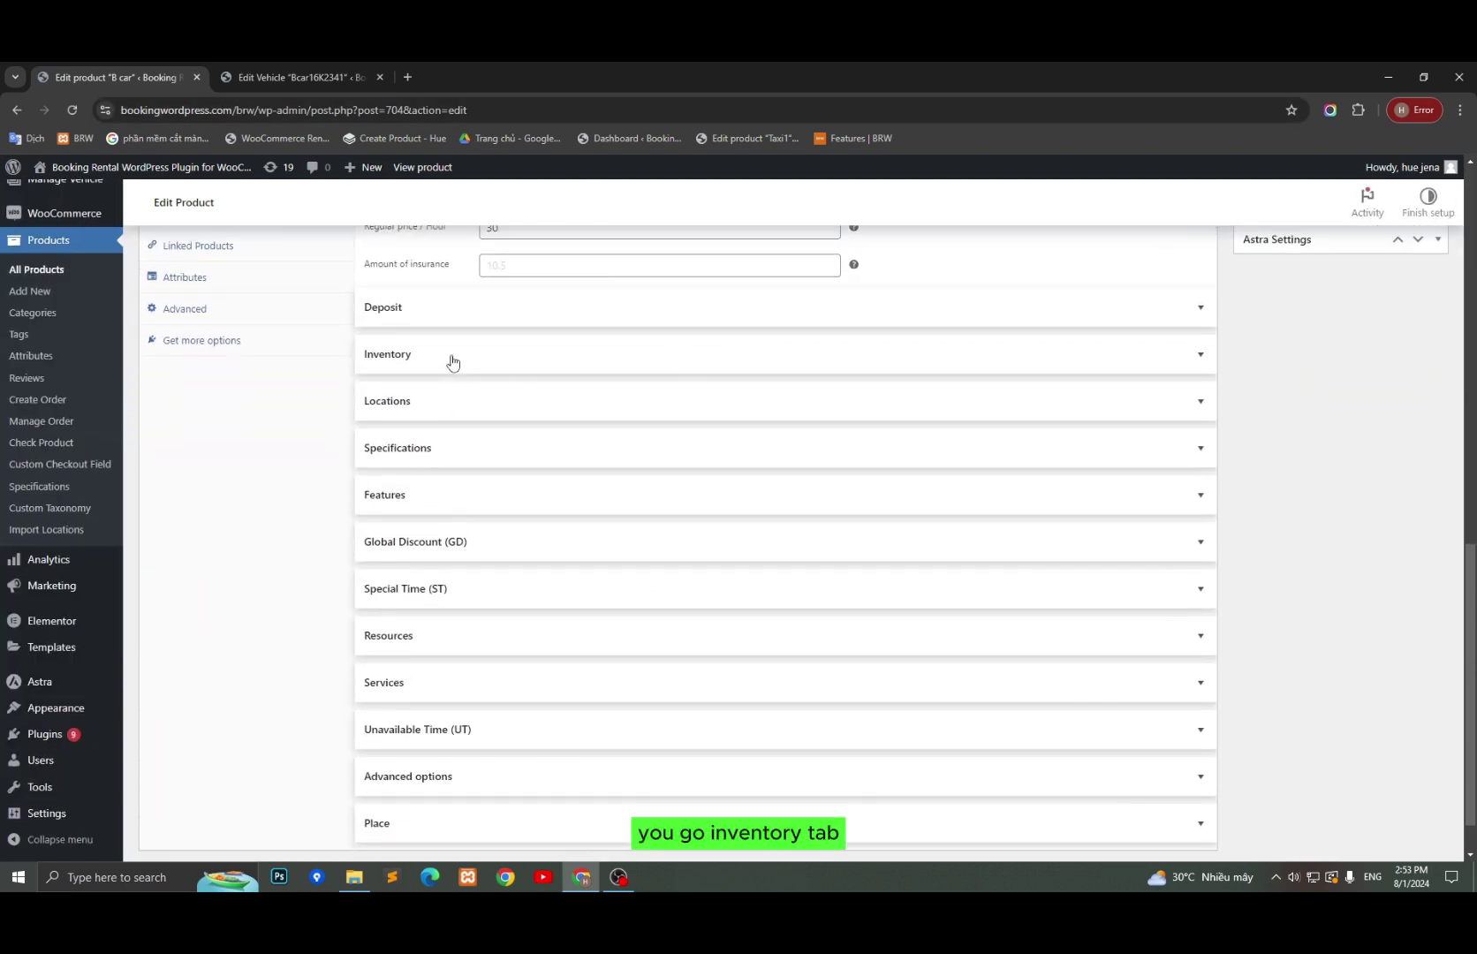
pyautogui.click(1201, 357)
pyautogui.click(576, 410)
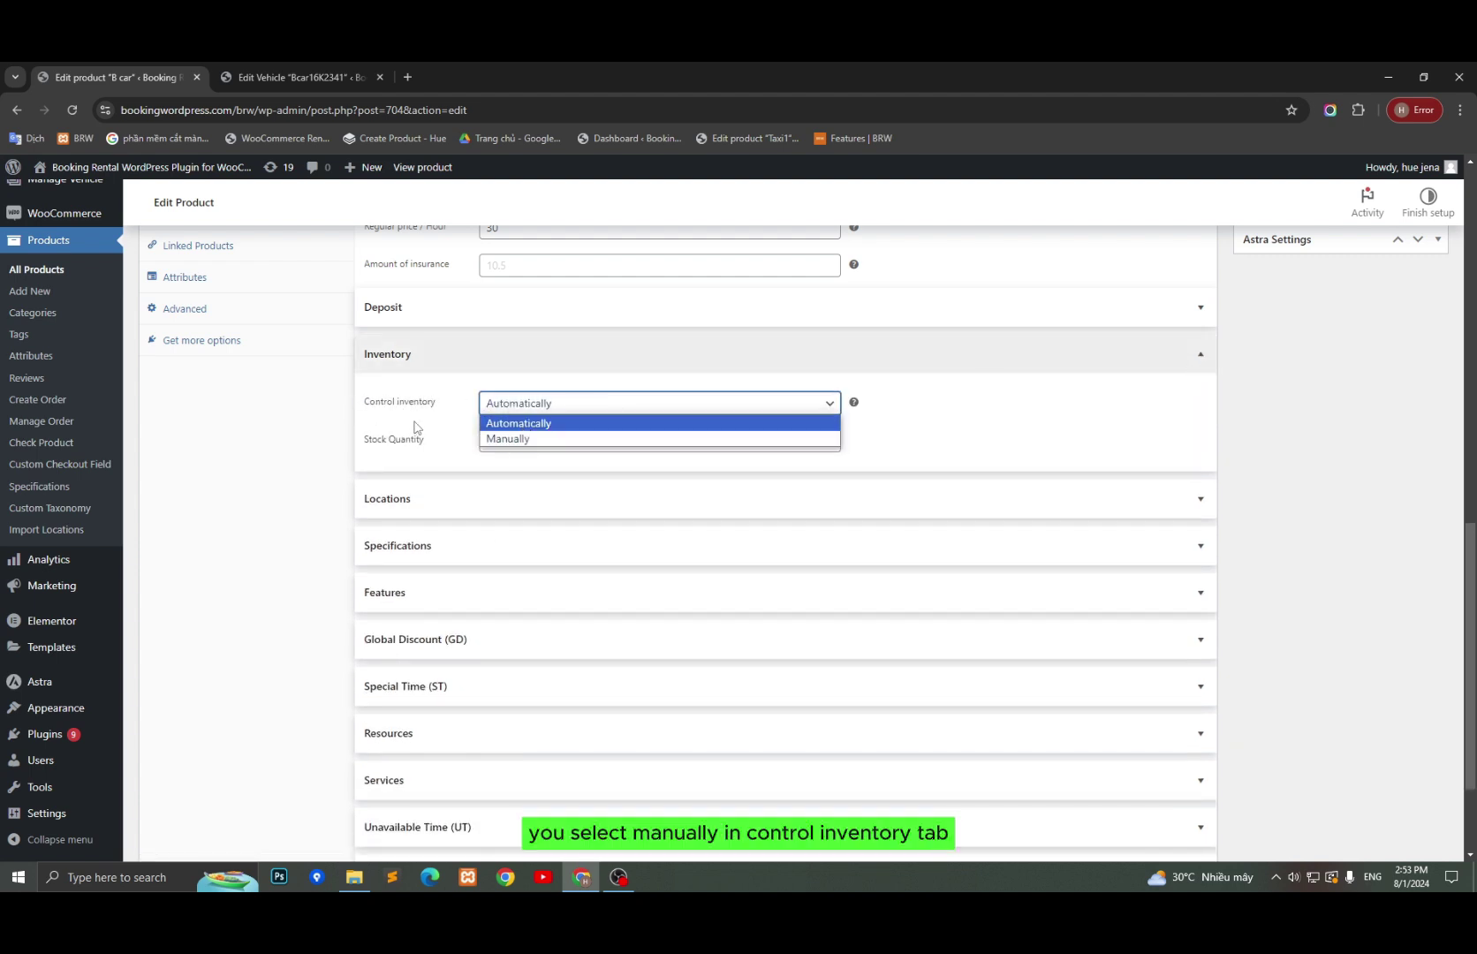
pyautogui.click(501, 439)
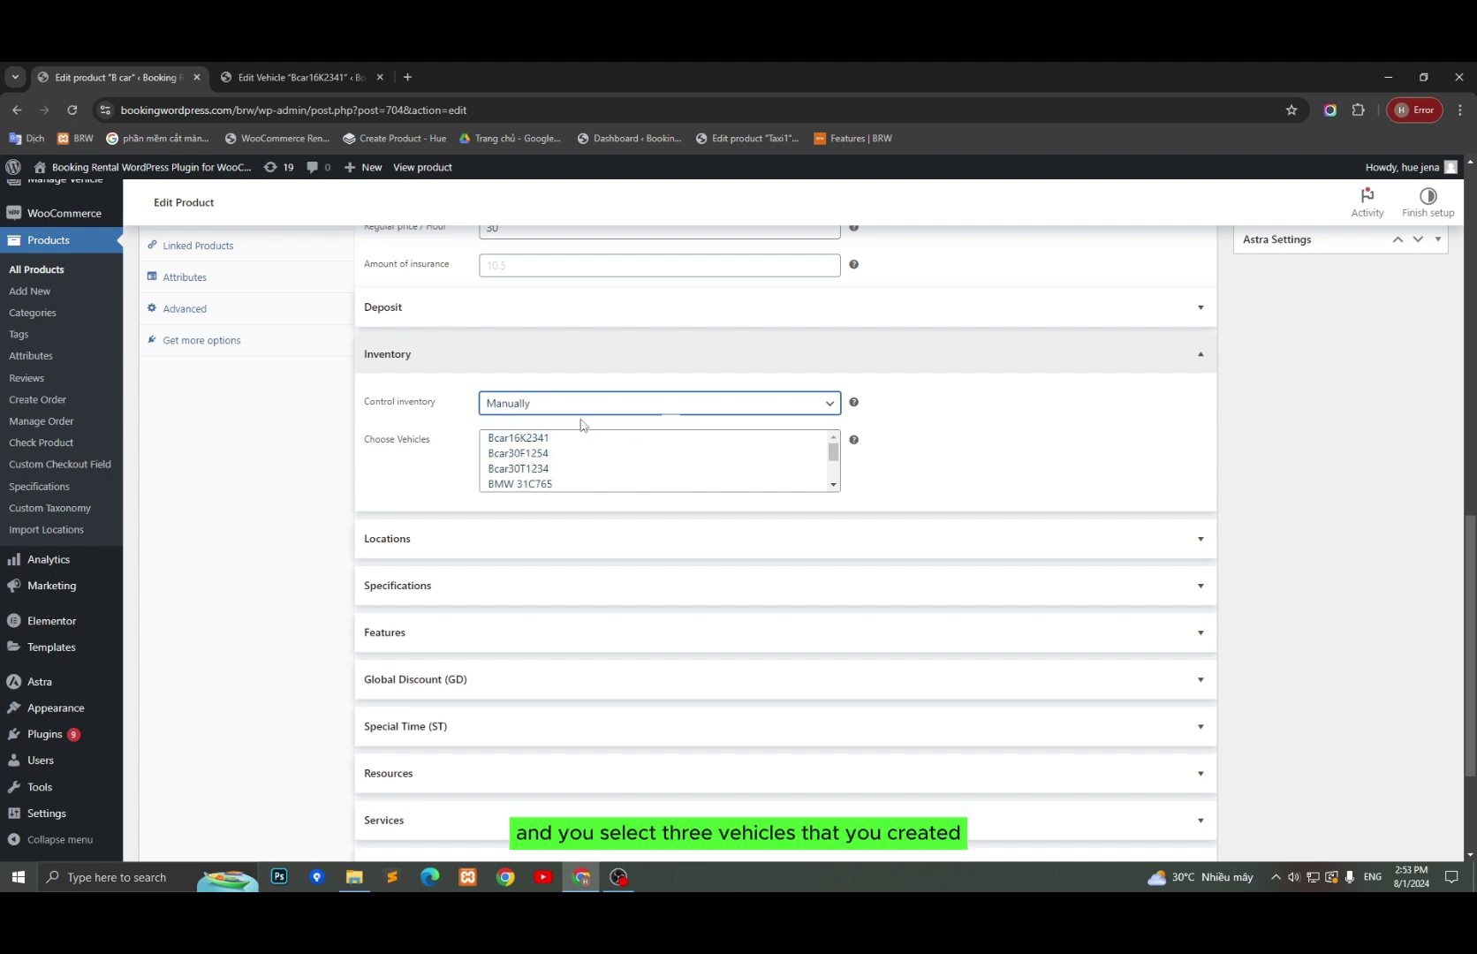
pyautogui.click(492, 440)
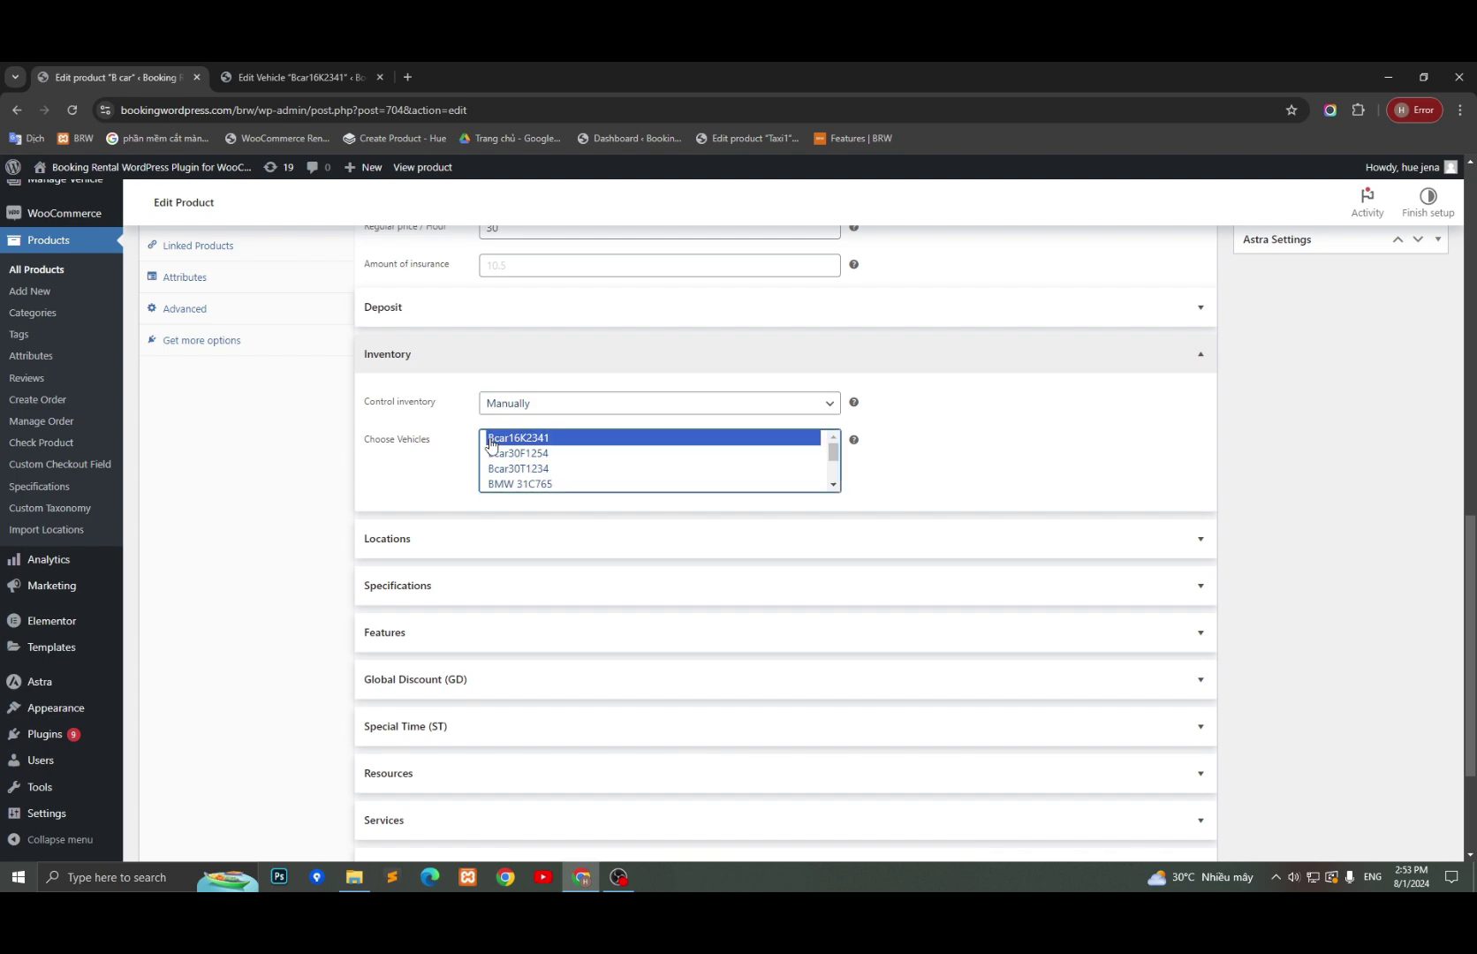
pyautogui.hotkey('shift', 'Down')
pyautogui.hotkey('shift', 'Down')
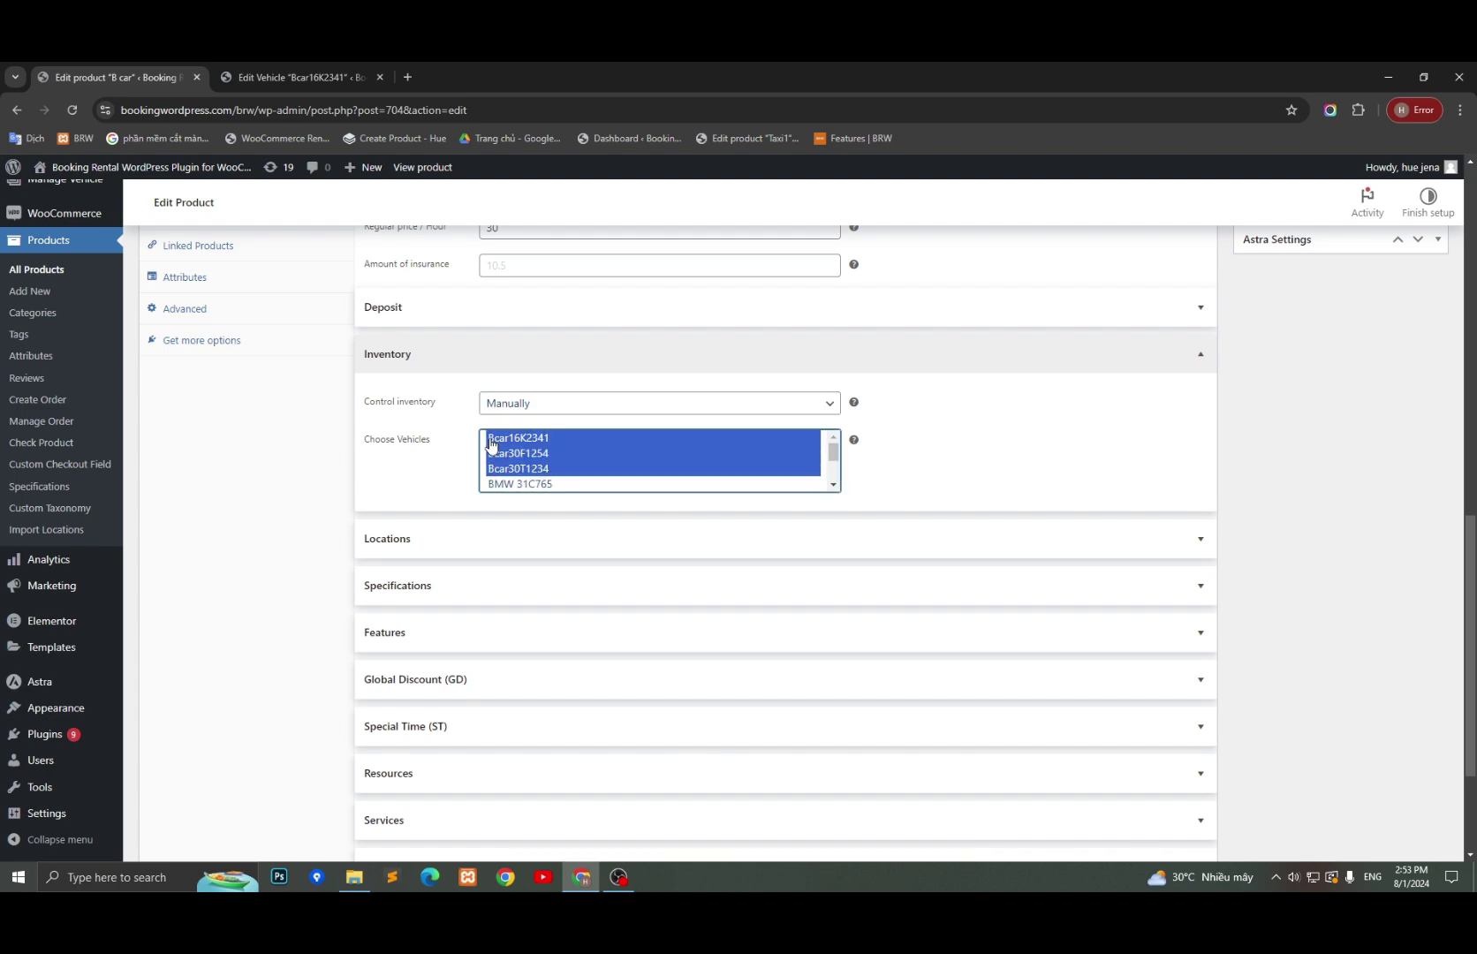
# - Update the B car product and open its front-end product page in a new browser tab
pyautogui.scroll(7, 1193, 426)
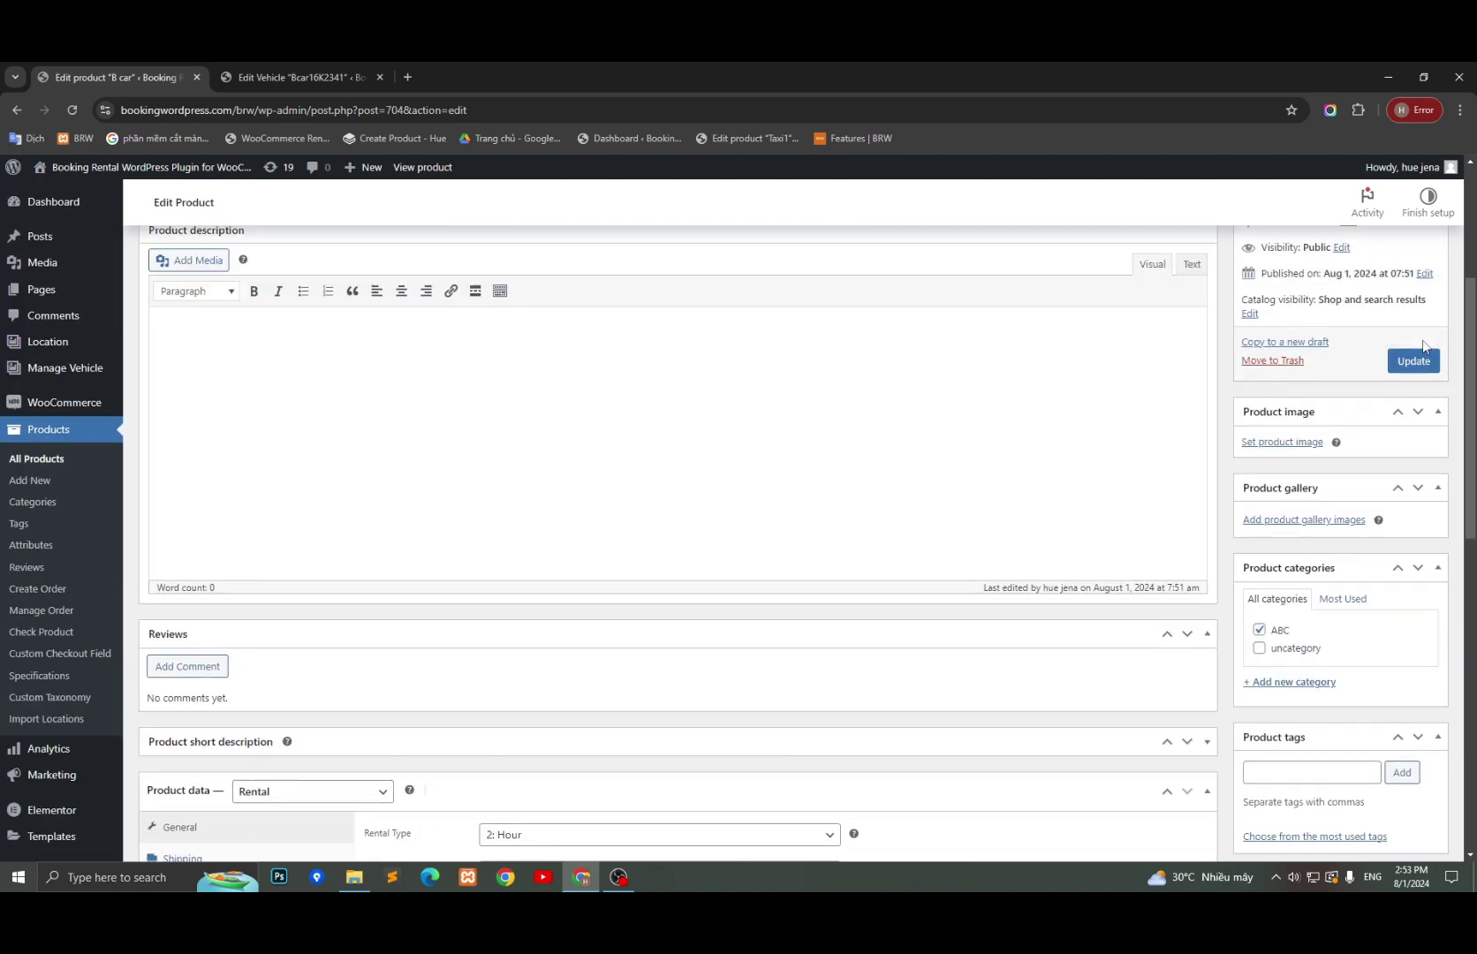
pyautogui.scroll(1, 1423, 347)
pyautogui.click(1412, 409)
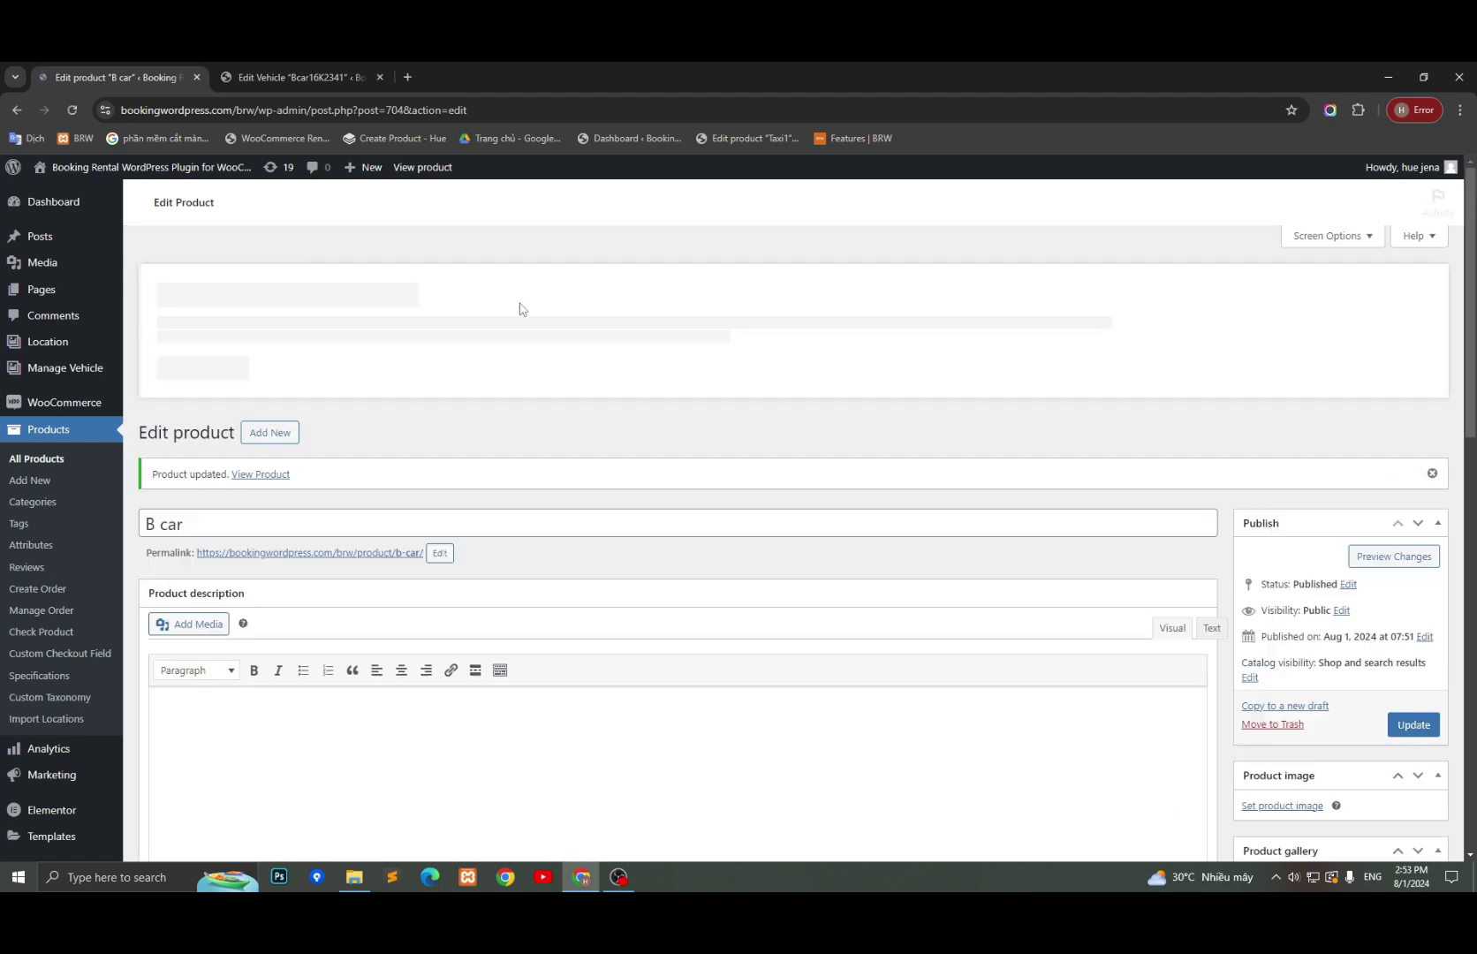
pyautogui.scroll(-2, 491, 413)
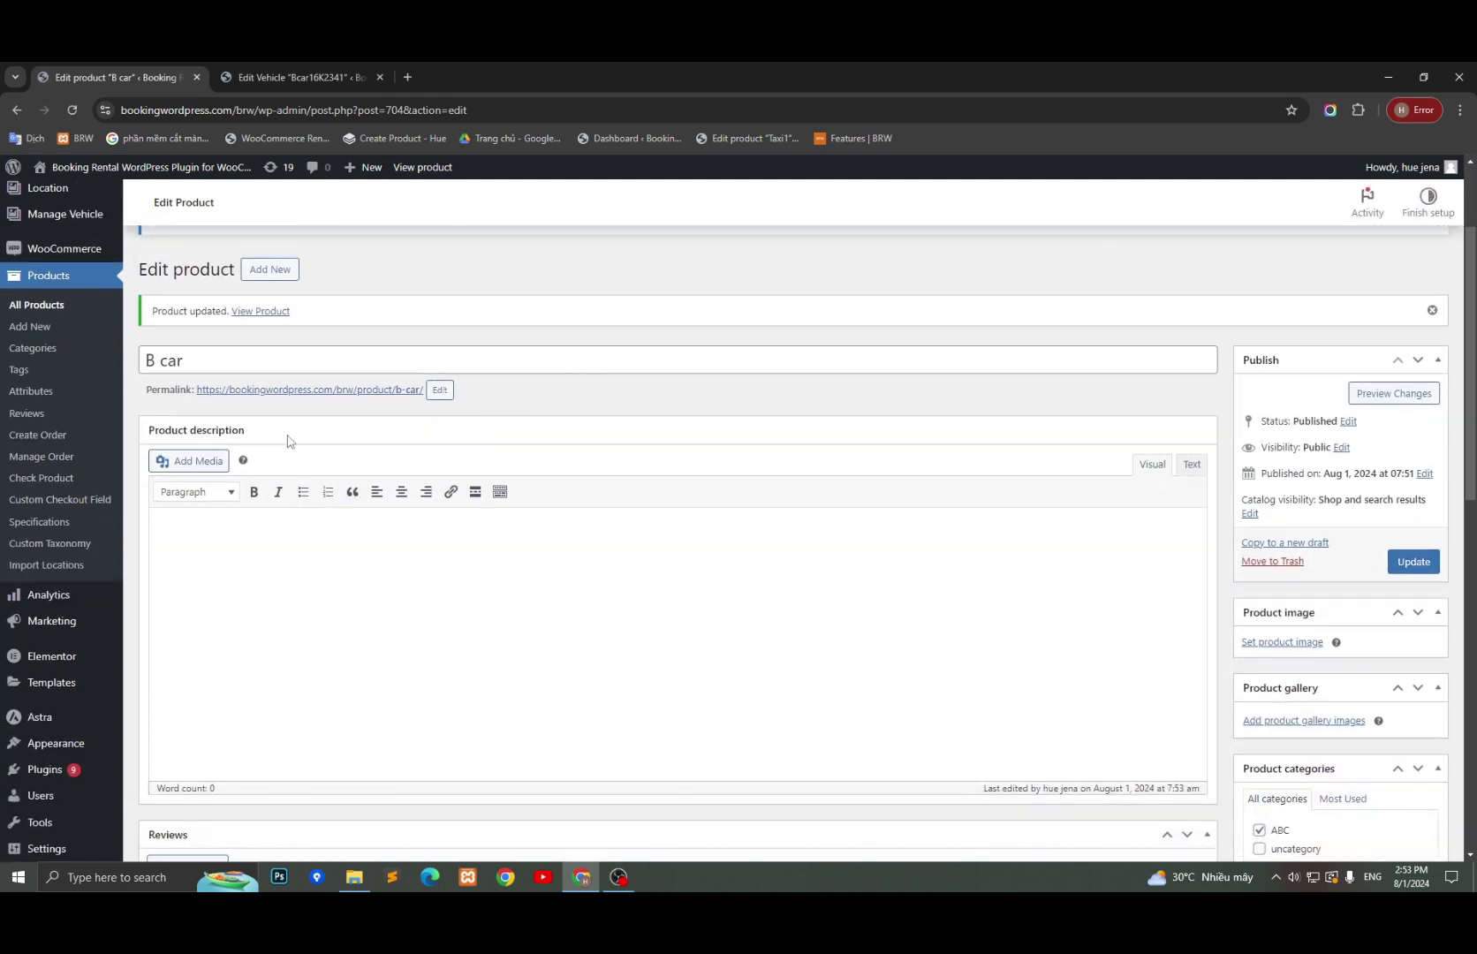
pyautogui.rightClick(302, 398)
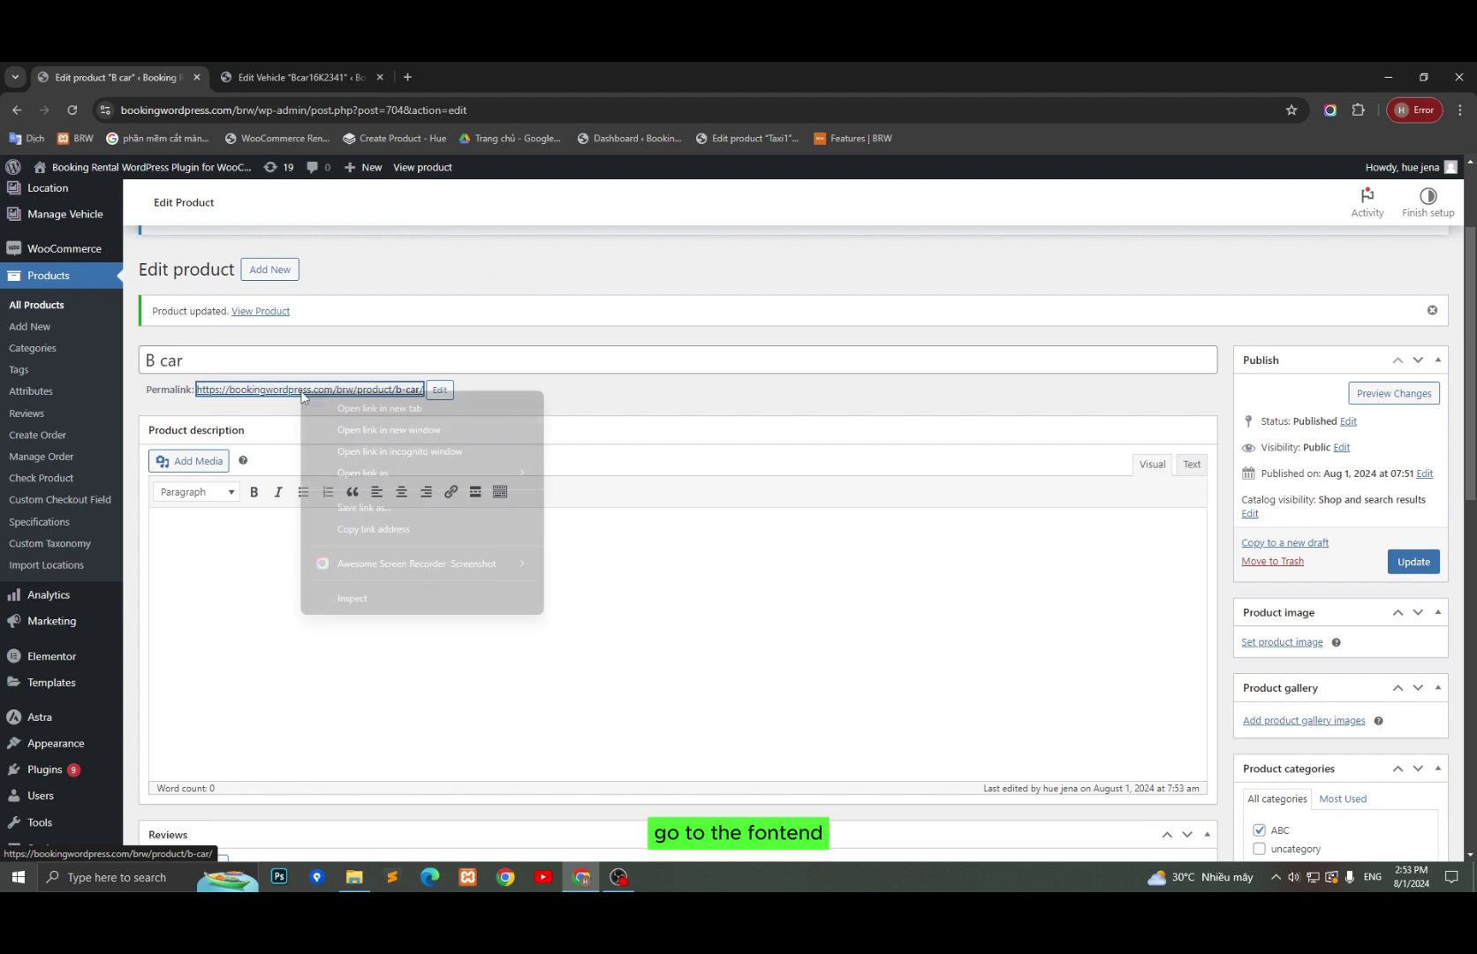
pyautogui.click(353, 404)
pyautogui.click(485, 82)
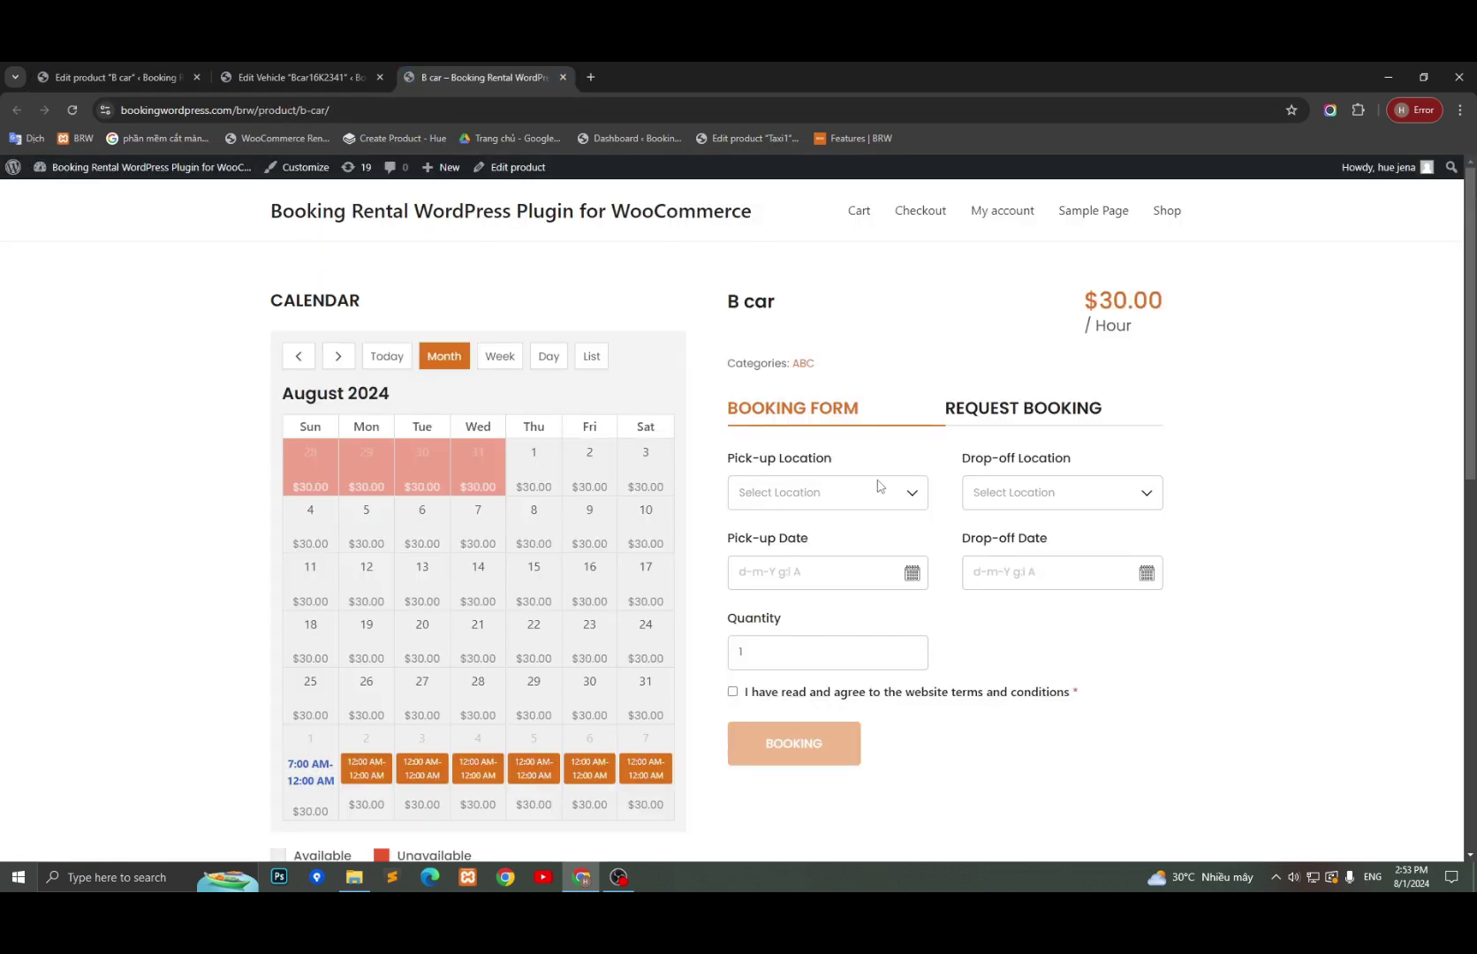
# - In the B car booking form, set the pick-up location to California and the drop-off location to Ohio
pyautogui.click(879, 490)
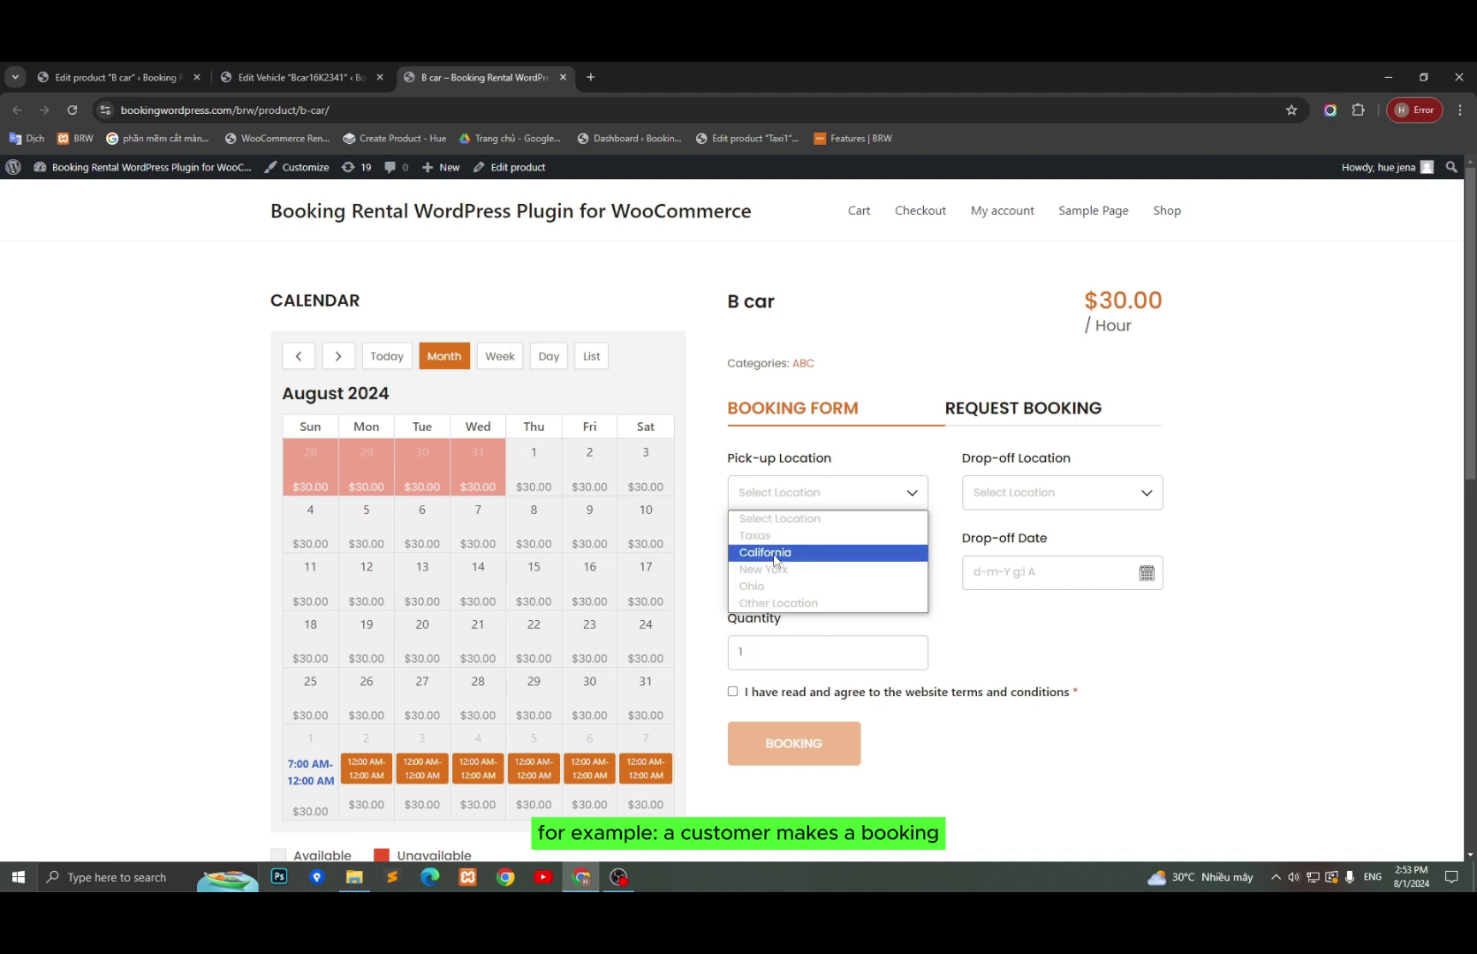
pyautogui.click(817, 555)
pyautogui.click(1058, 499)
pyautogui.click(988, 586)
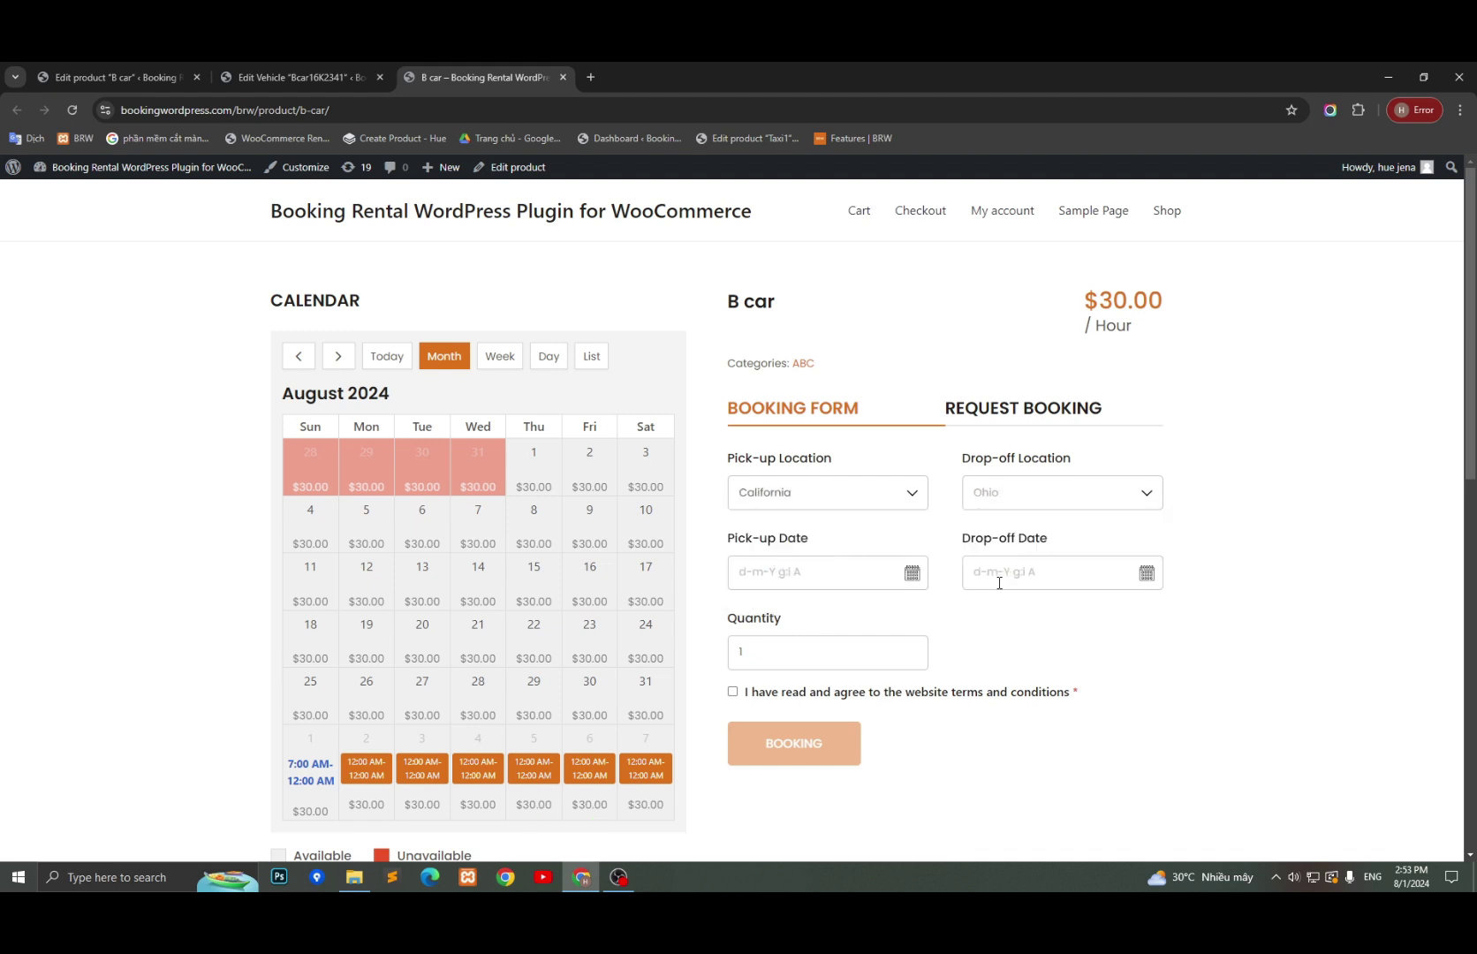
# - Try to use 01-08-2024 7:00 AM as the booking's pick-up date
pyautogui.click(848, 572)
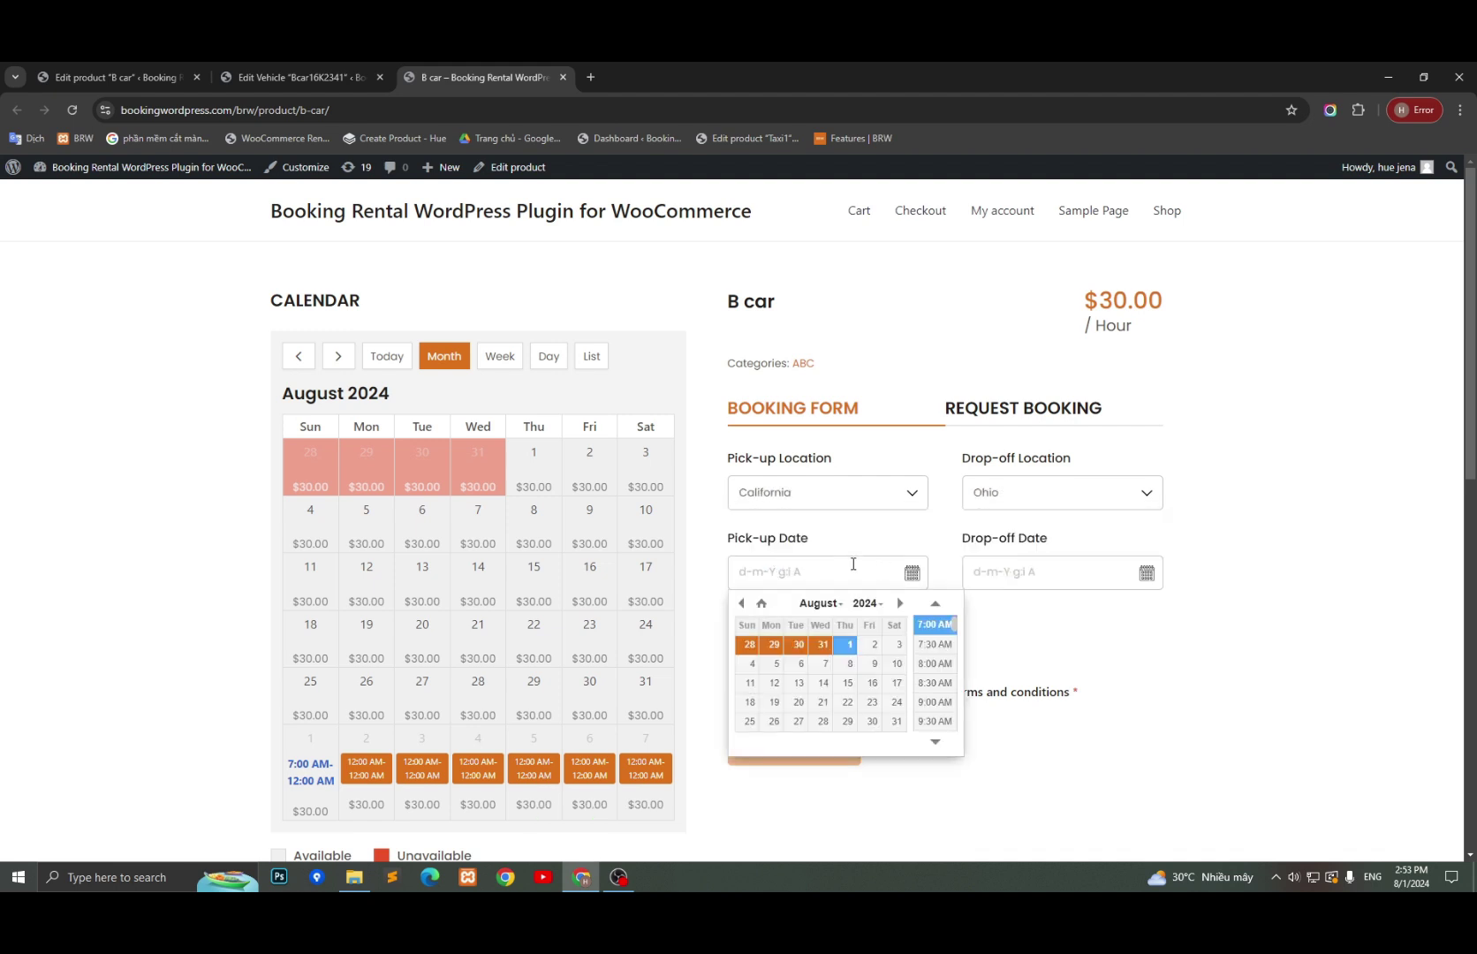
pyautogui.click(850, 644)
pyautogui.click(935, 623)
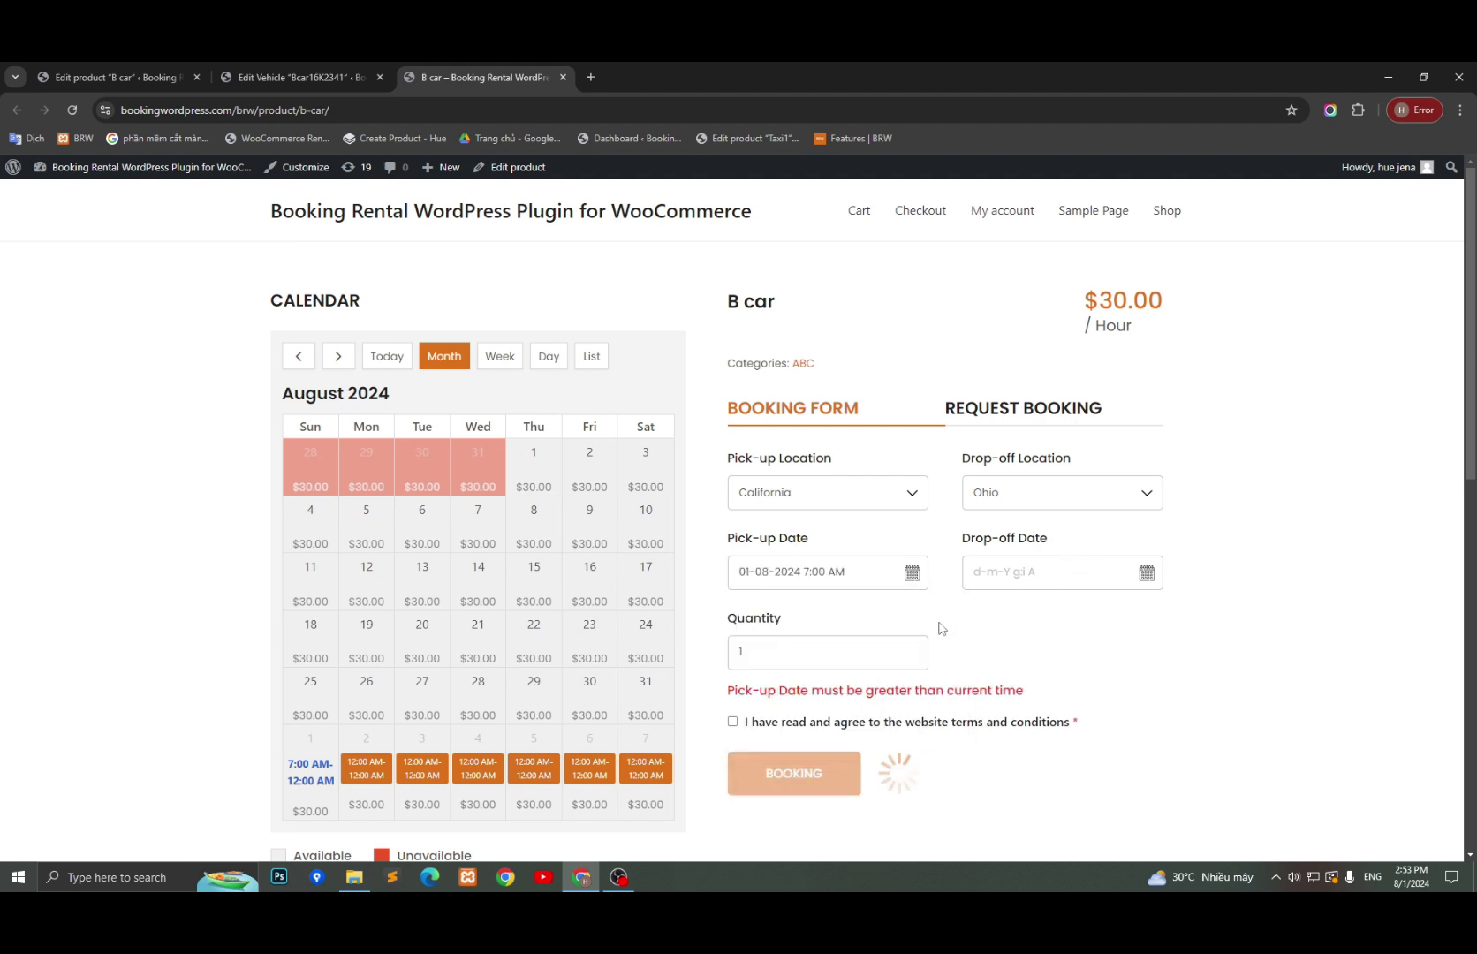
pyautogui.click(1016, 570)
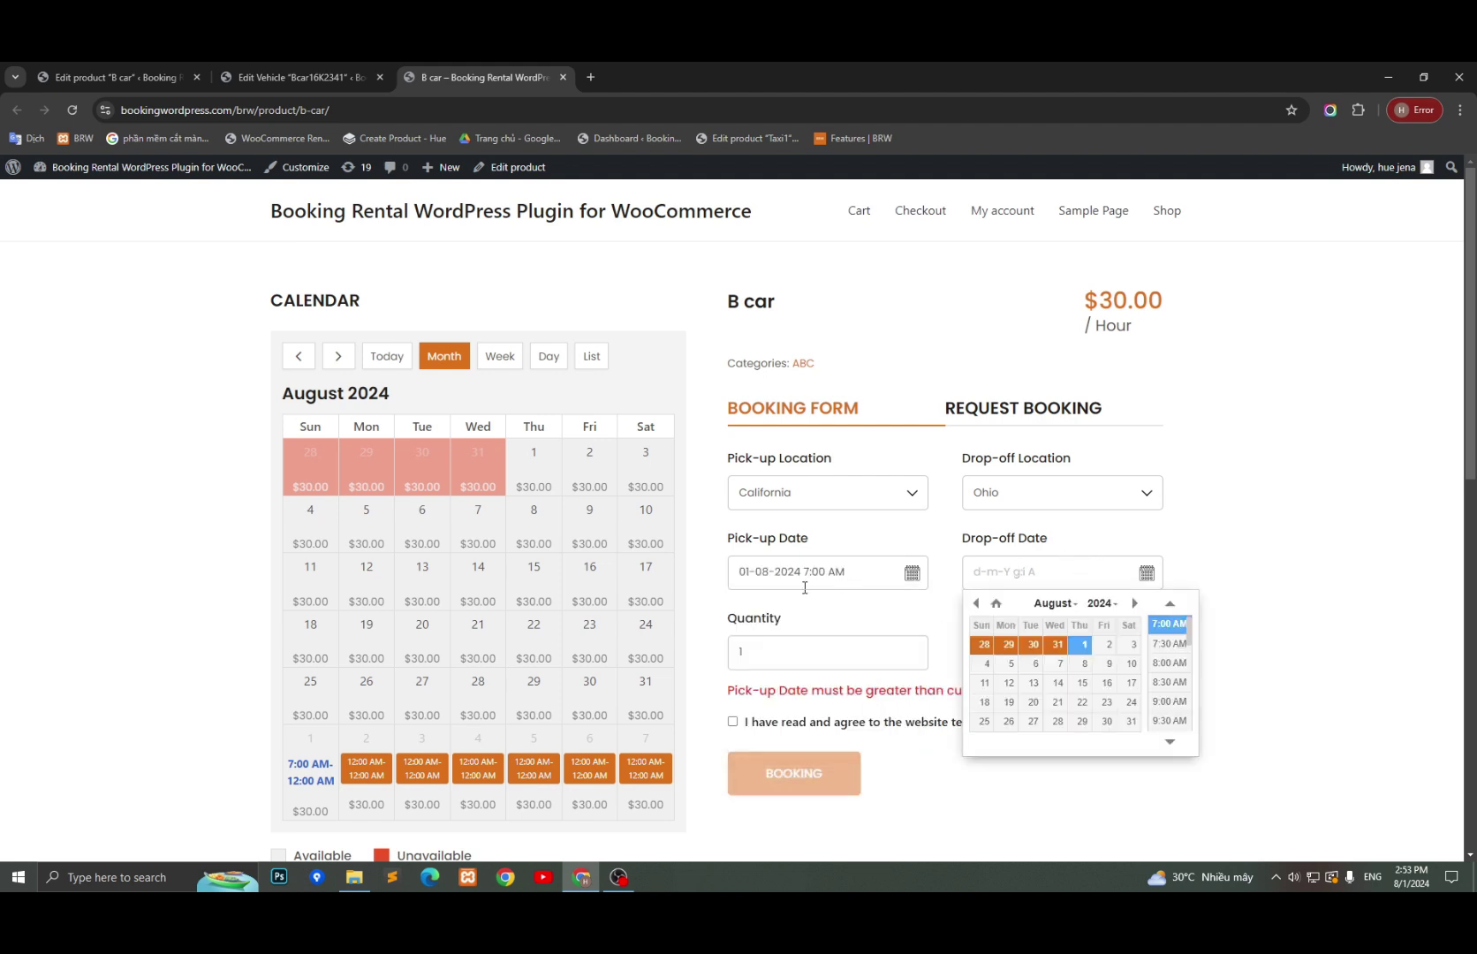
# - Set the pick-up date to 02-08-2024 7:00 AM and the drop-off date to 02-08-2024 9:00 AM
pyautogui.click(836, 572)
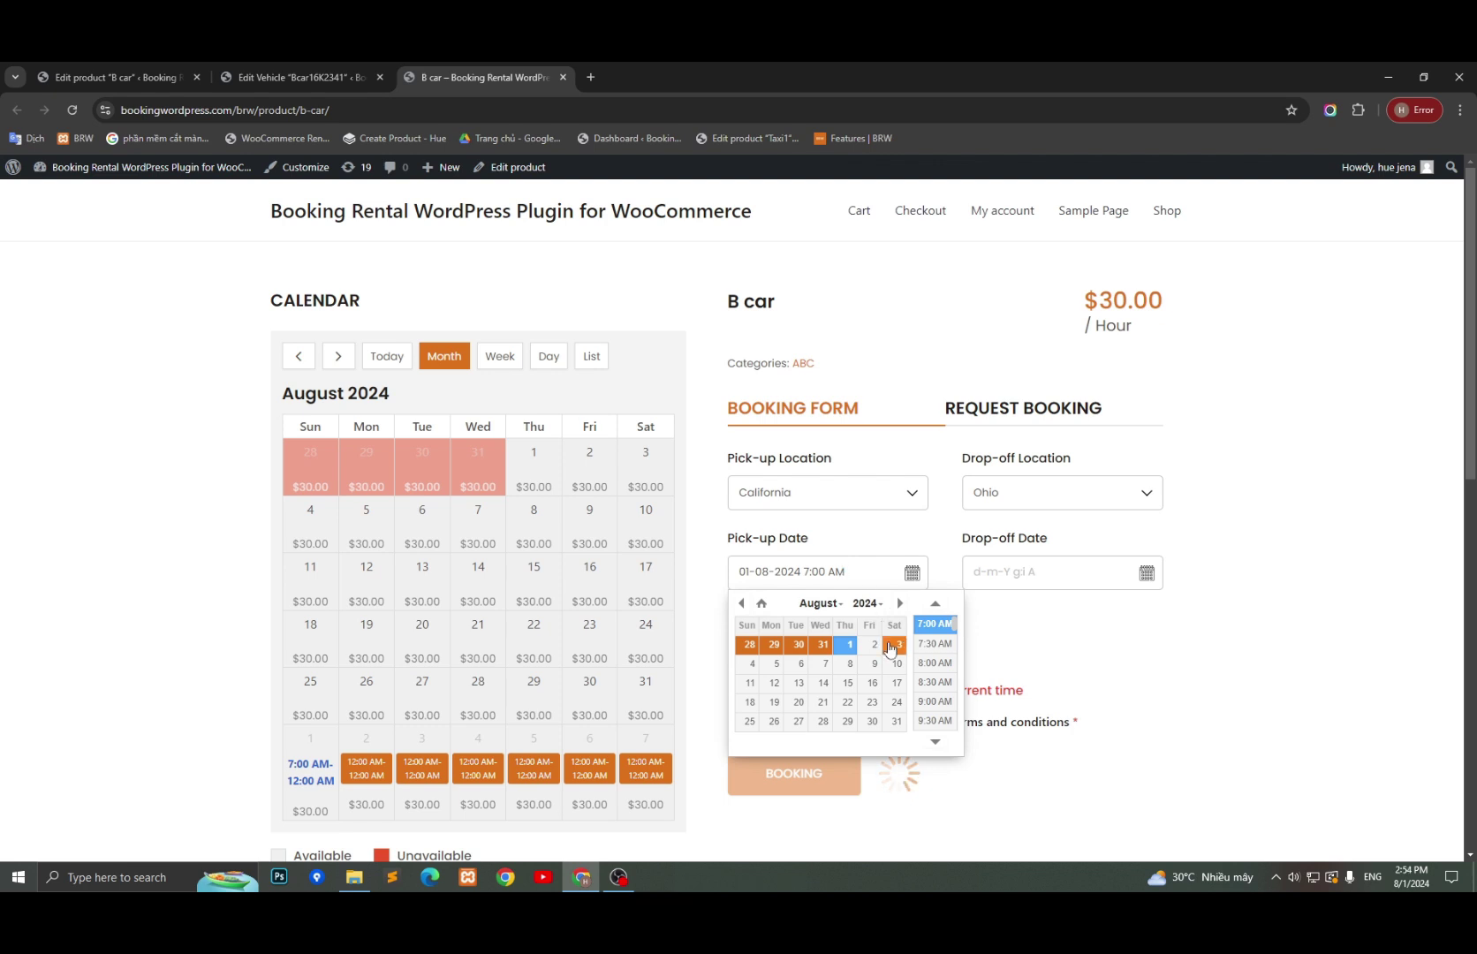
pyautogui.click(874, 650)
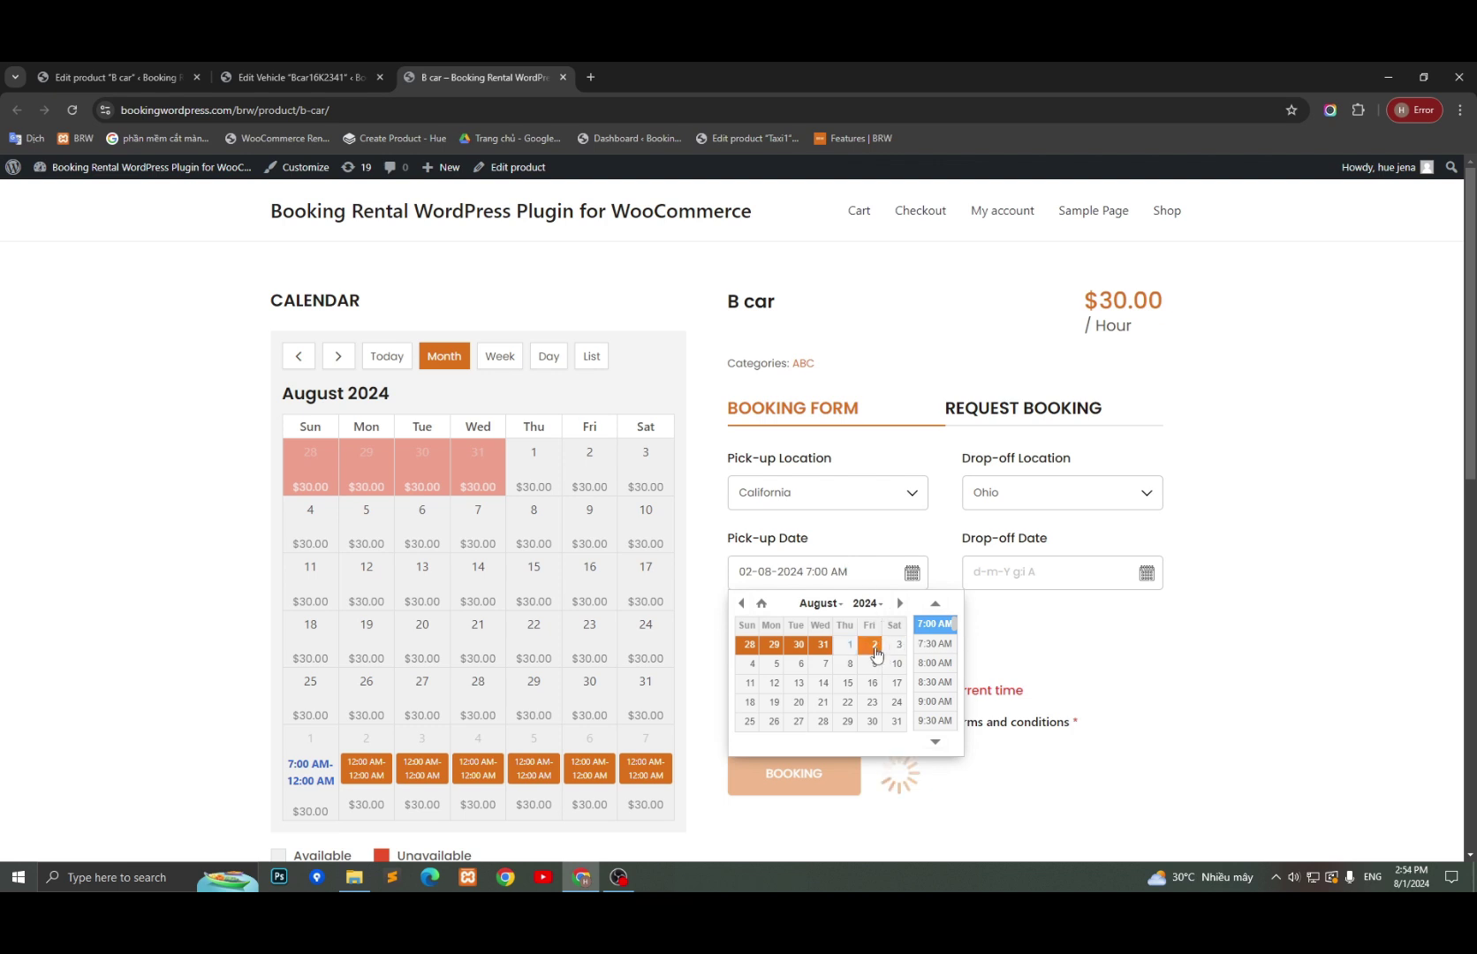
pyautogui.click(1068, 574)
pyautogui.click(1108, 644)
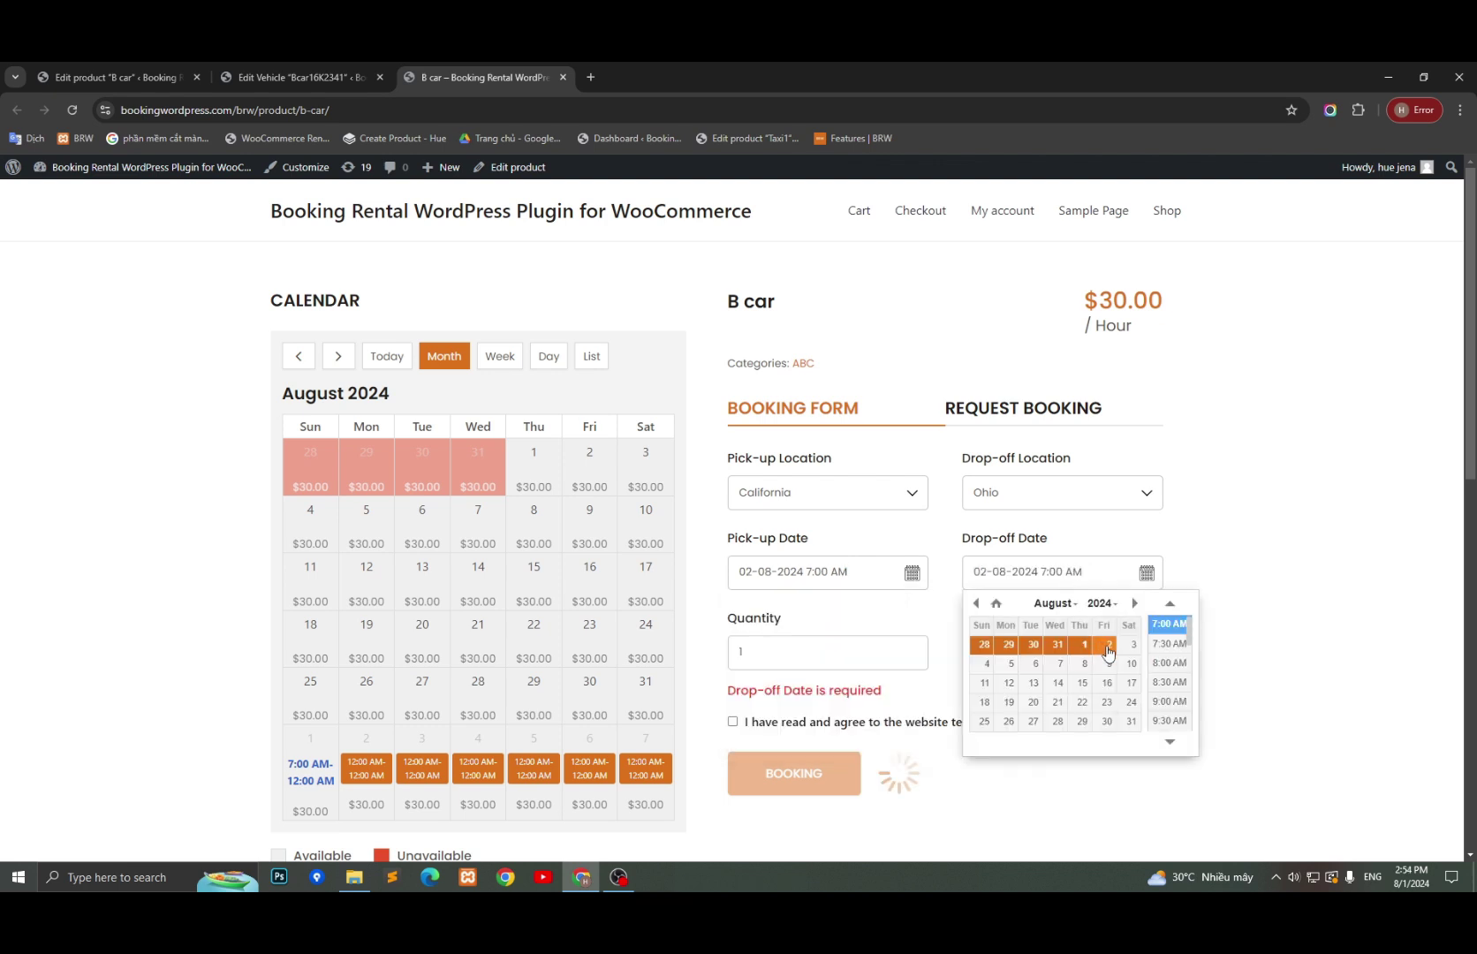
pyautogui.click(1163, 701)
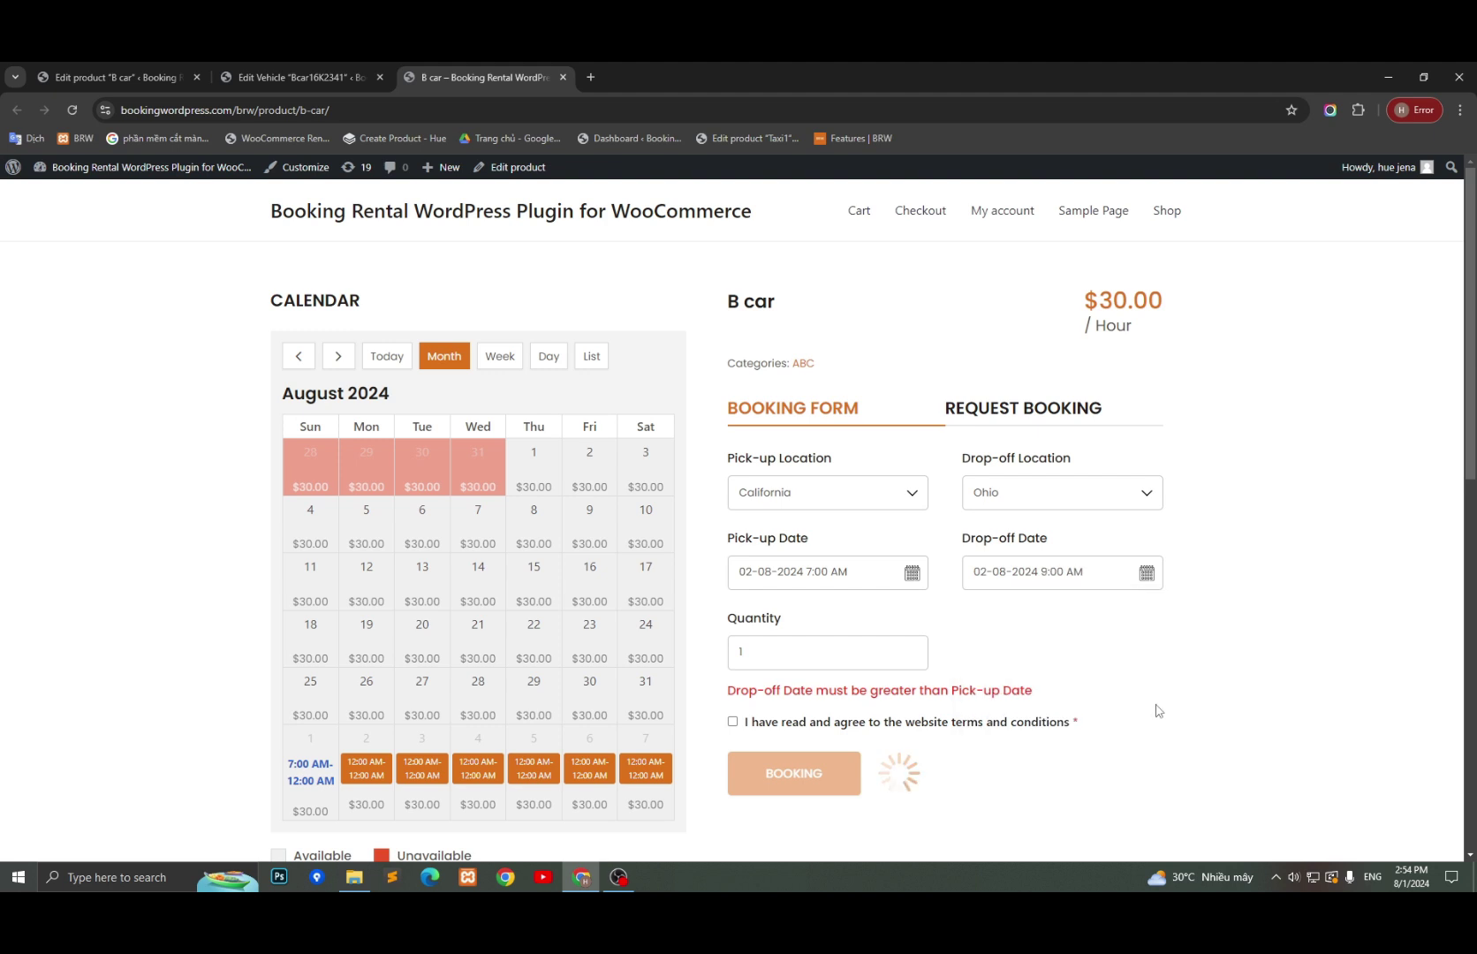
# - Agree to the terms and conditions and take the B car booking through the cart to checkout
pyautogui.click(747, 721)
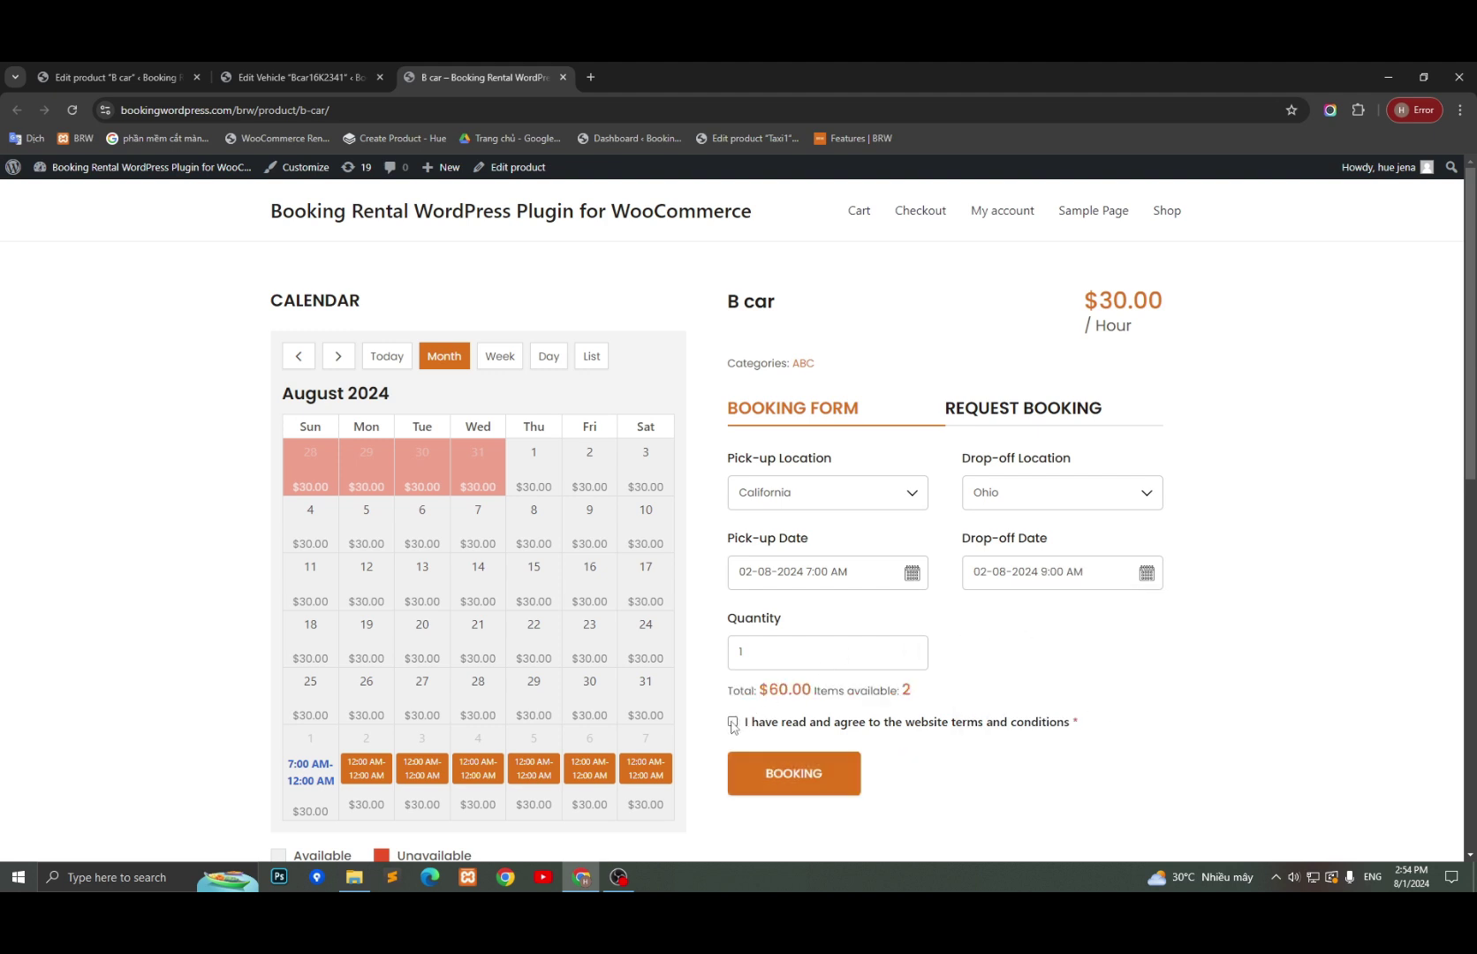
pyautogui.click(782, 776)
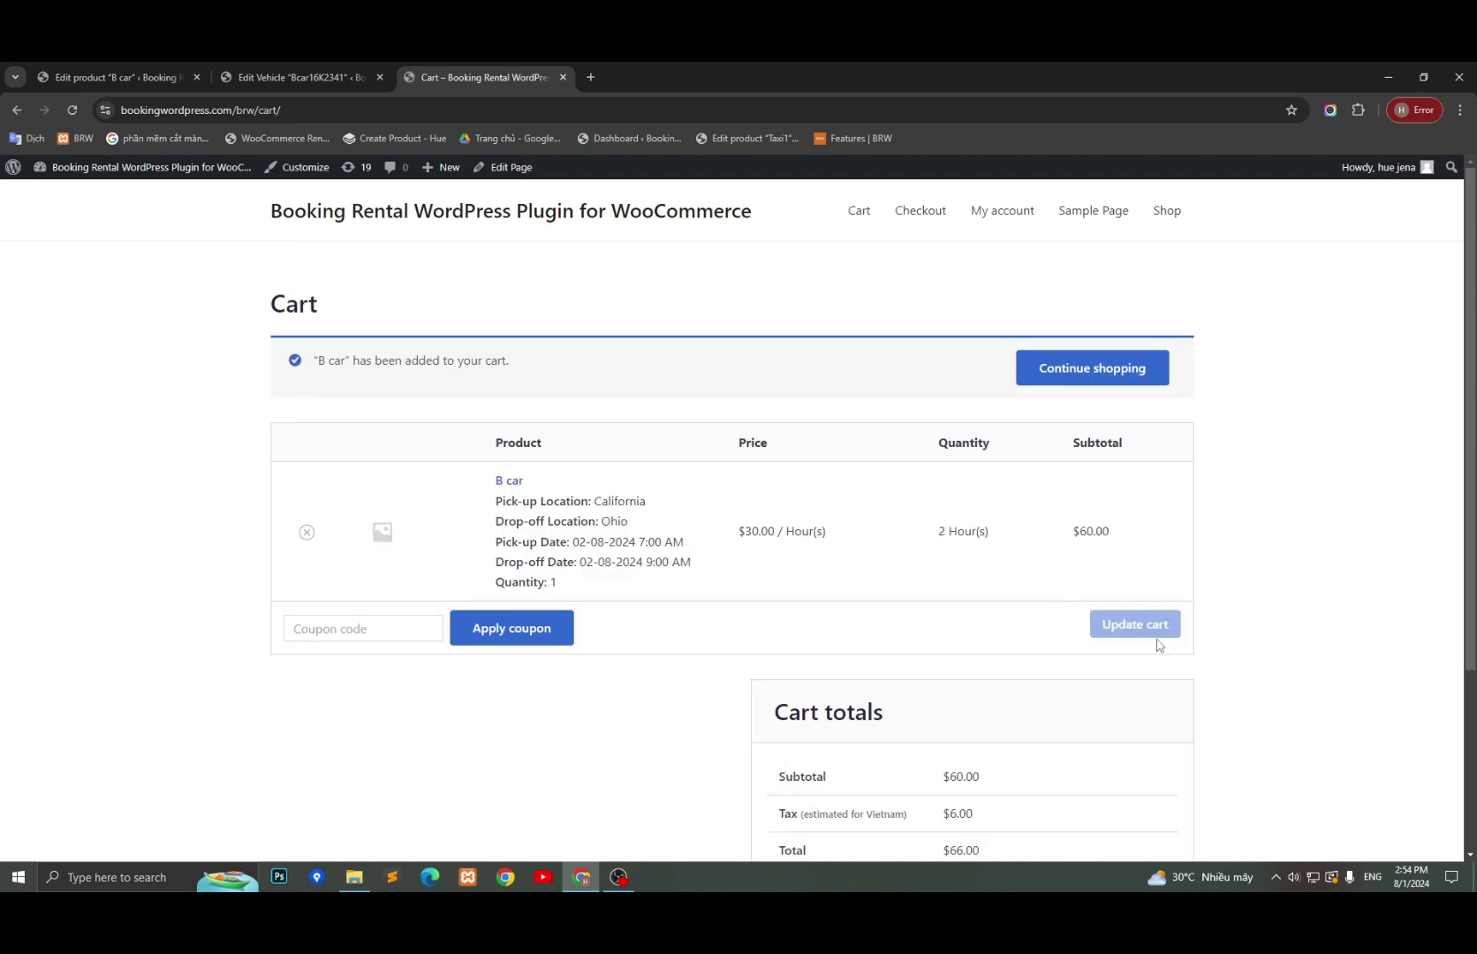
pyautogui.scroll(-3, 755, 628)
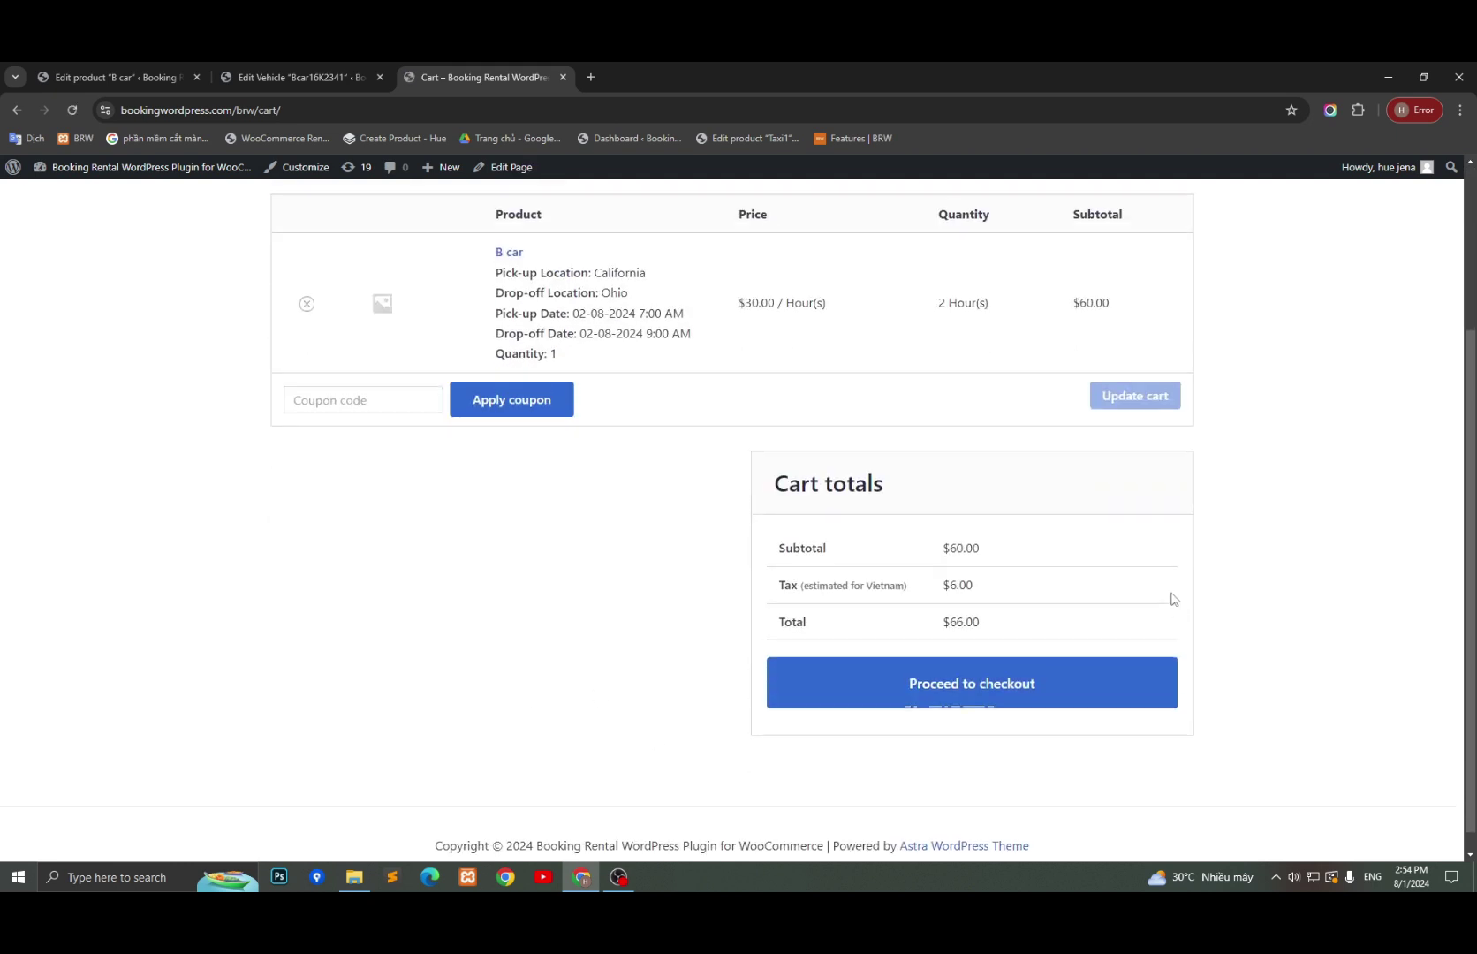
pyautogui.click(979, 678)
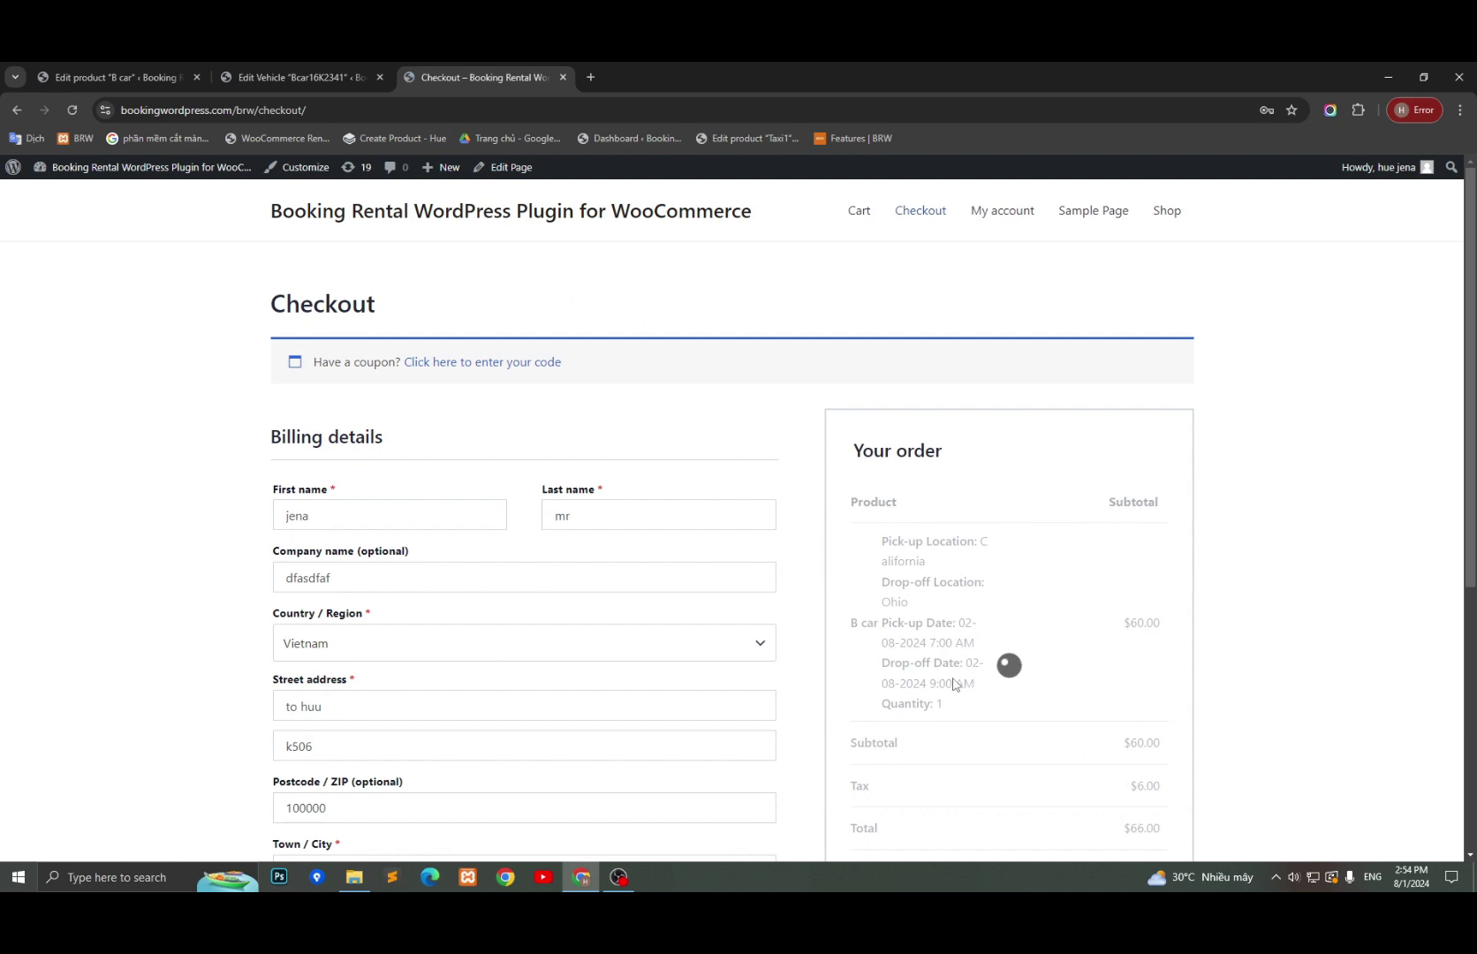
# - Place the order with cash on delivery and view the received order's details
pyautogui.scroll(-5, 530, 579)
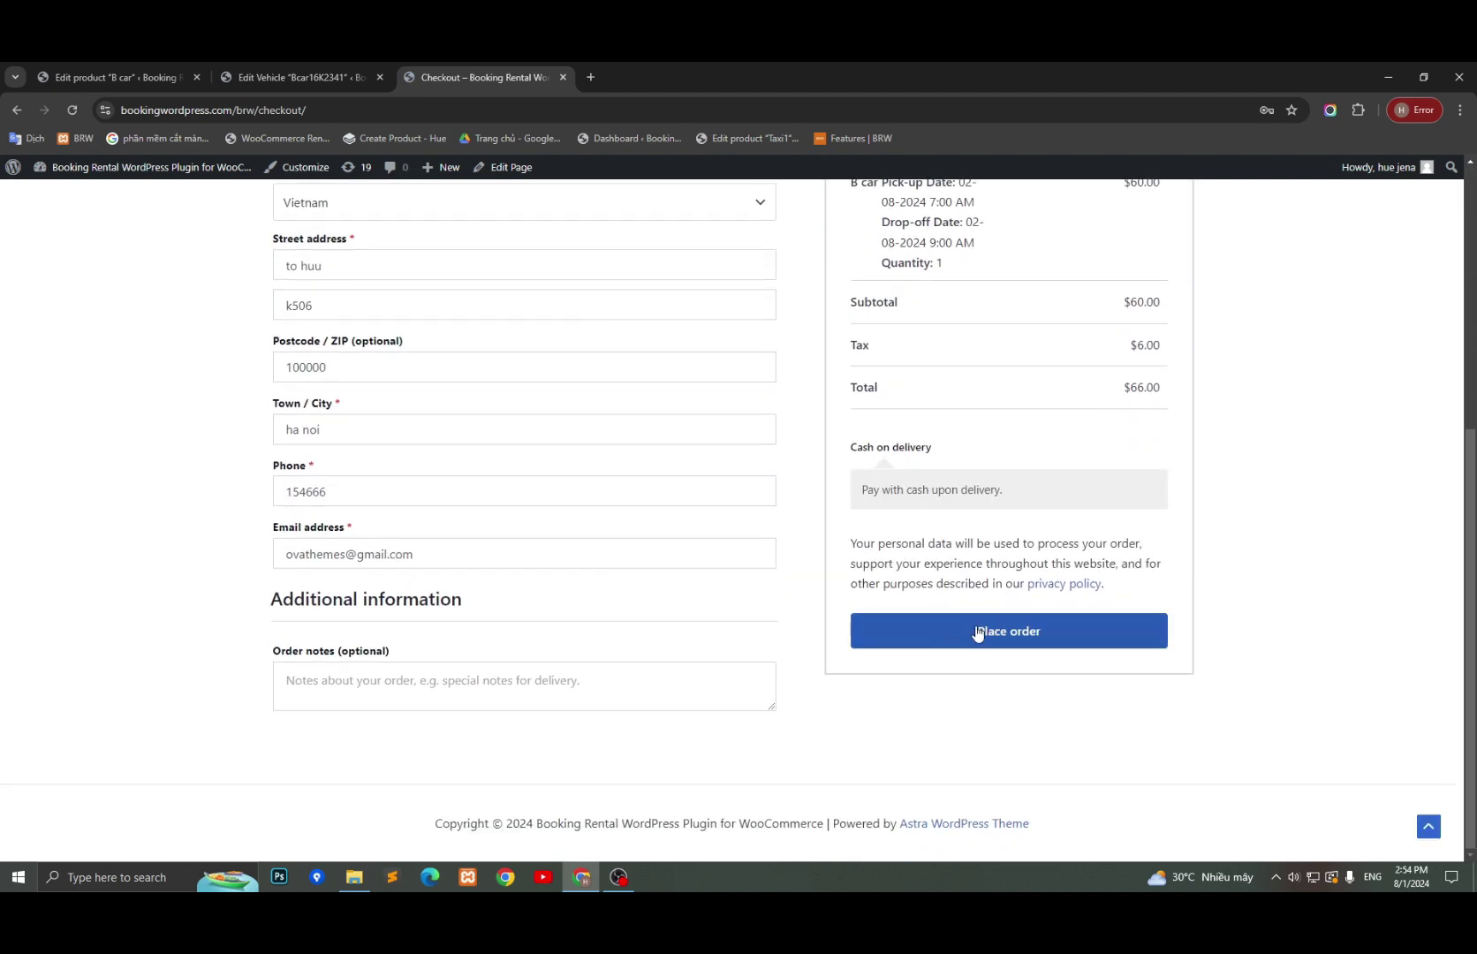
pyautogui.click(986, 633)
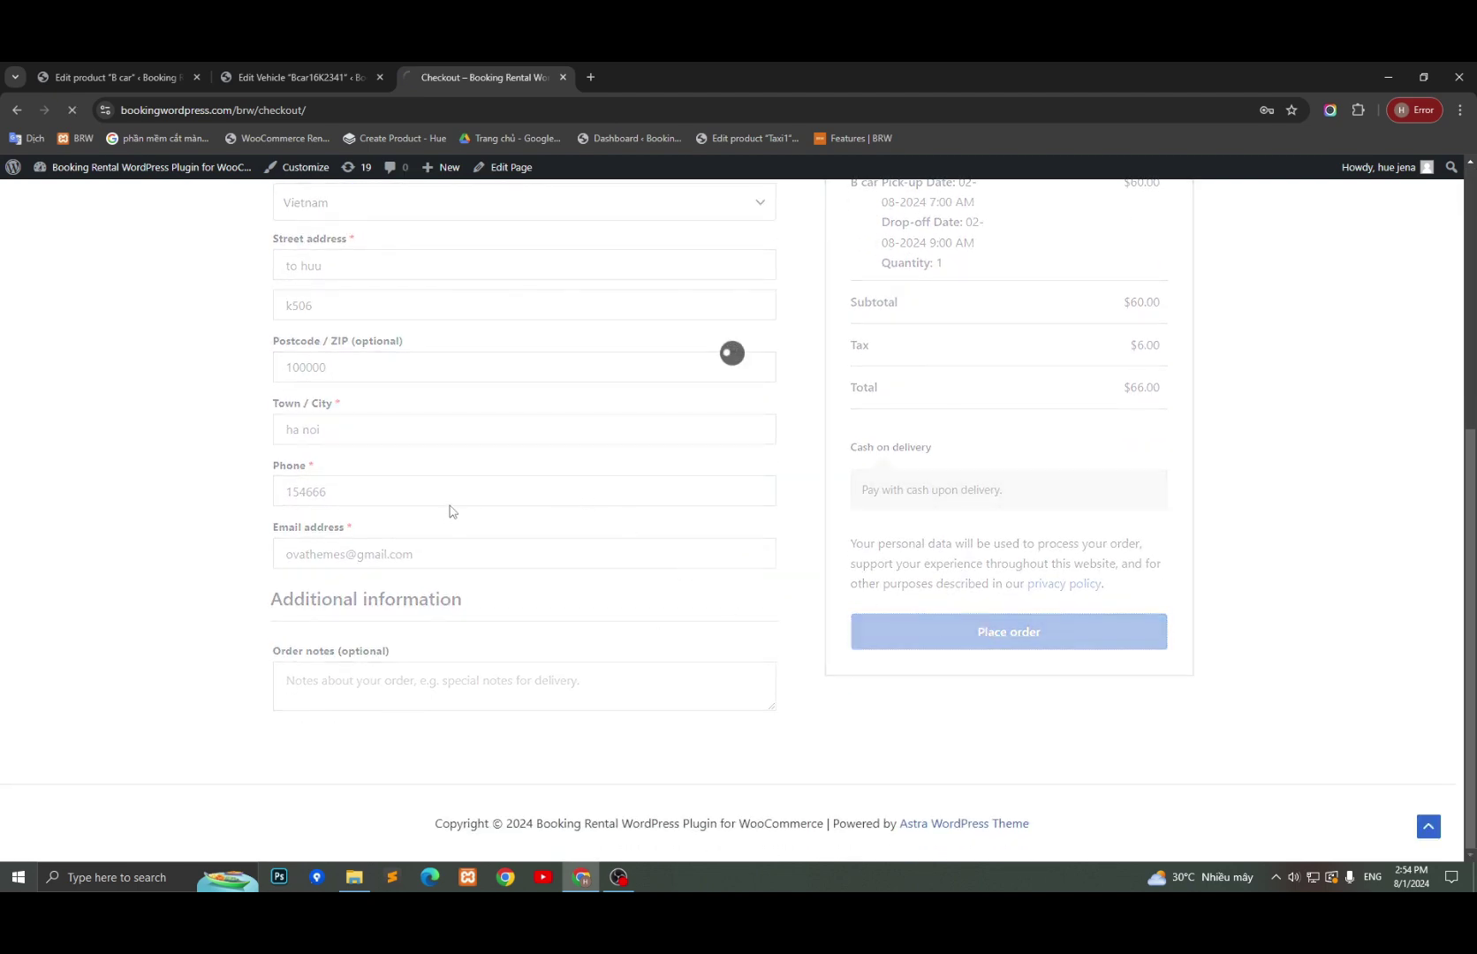
pyautogui.scroll(-3, 528, 397)
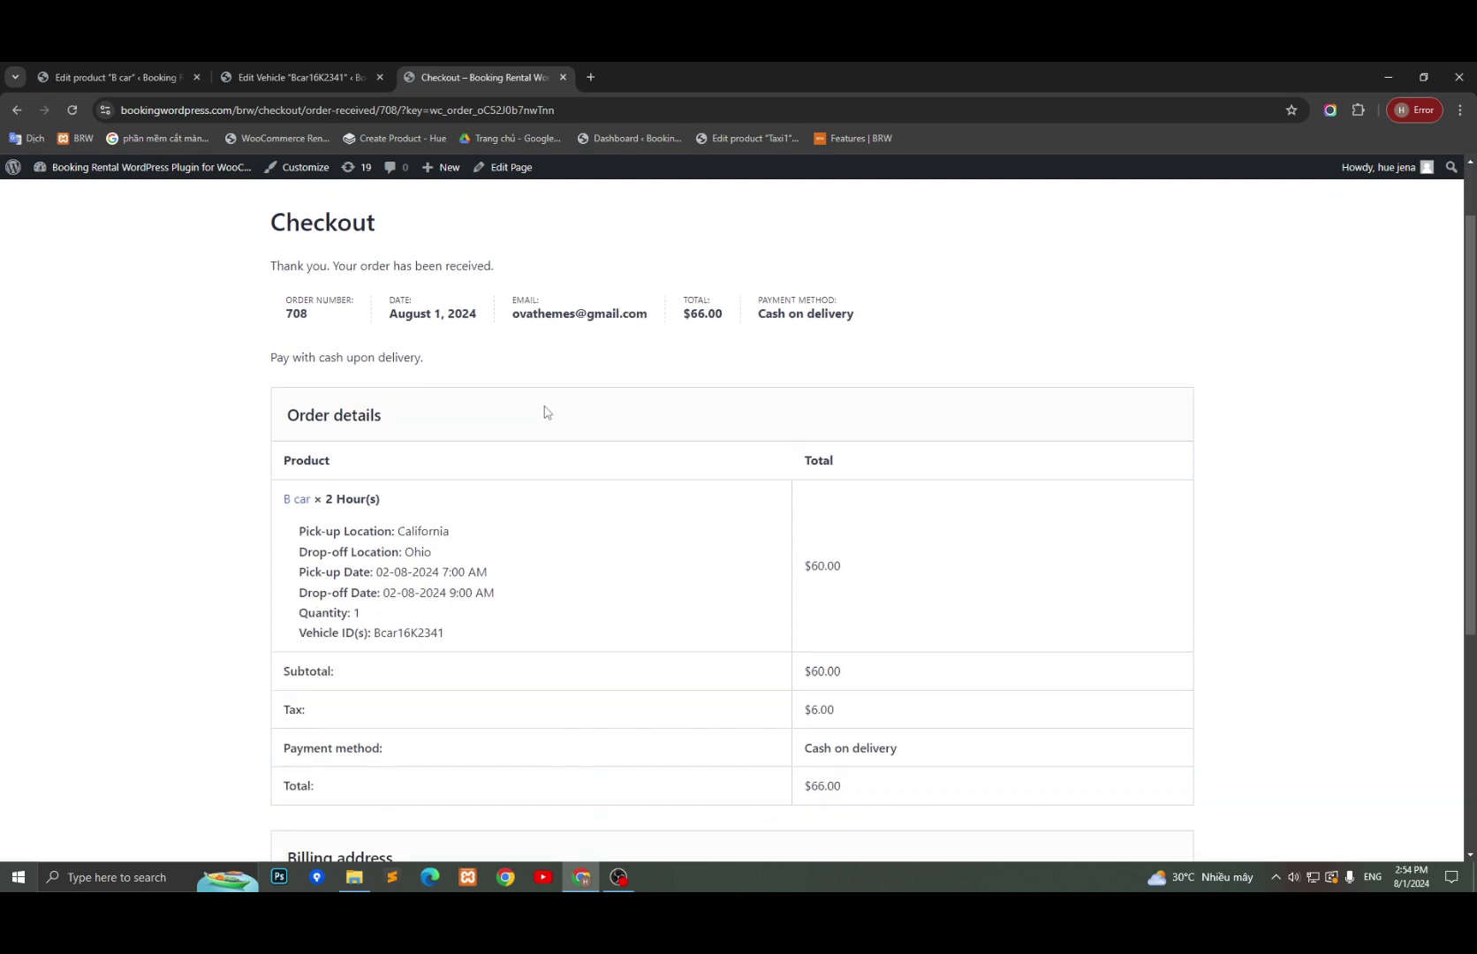